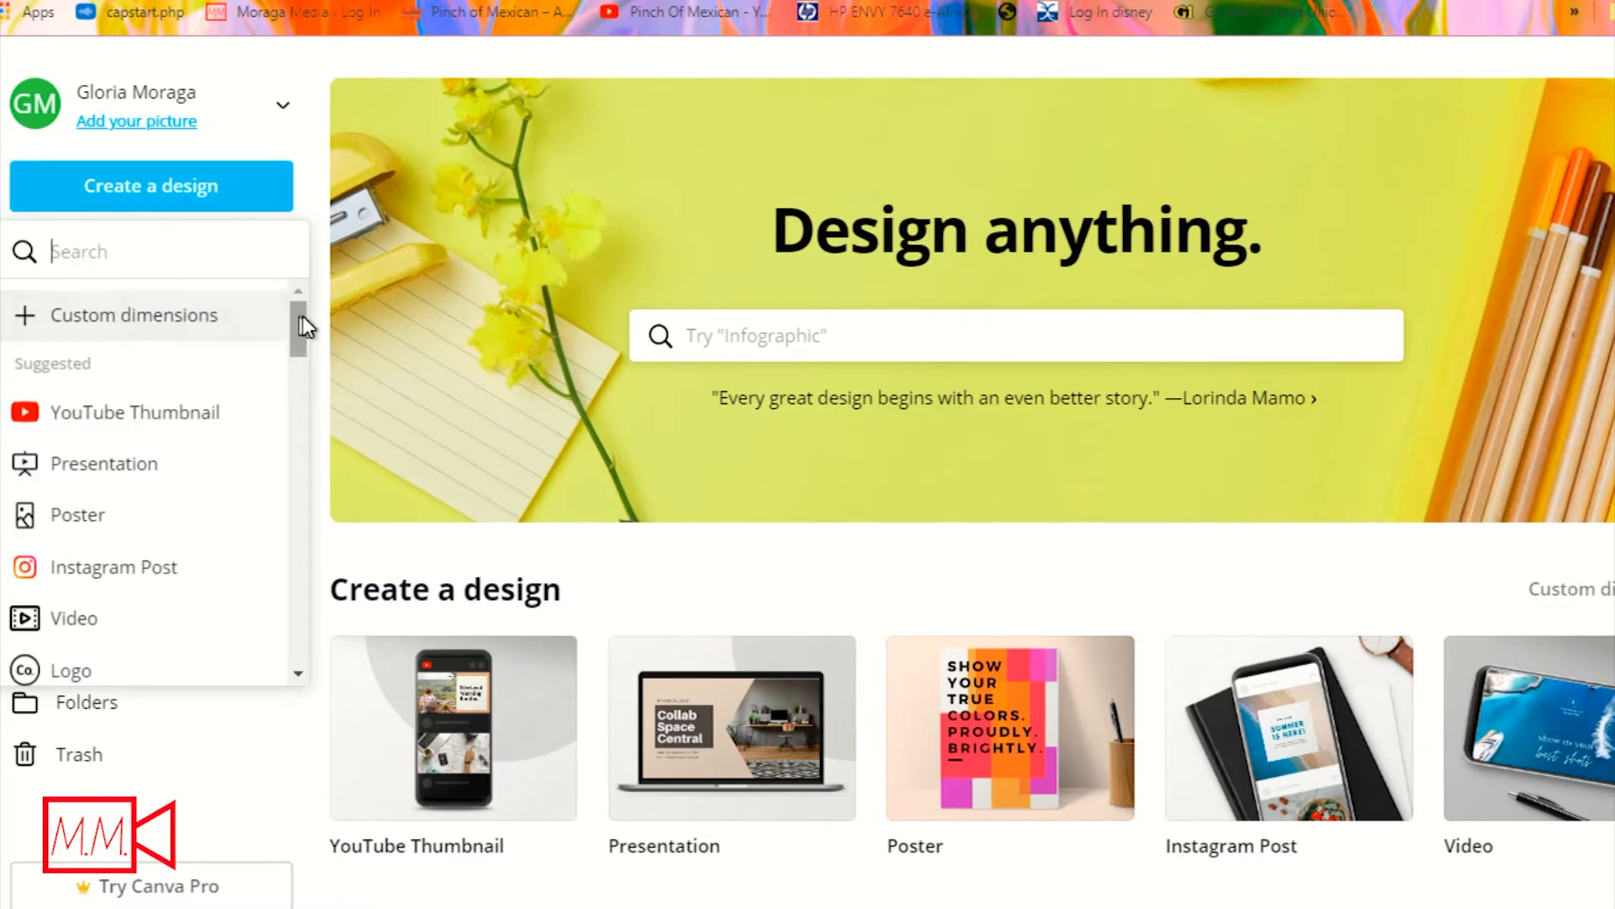
- Create a new blank YouTube Thumbnail design
mouse_move(300, 315)
mouse_down()
mouse_move(295, 354)
mouse_move(293, 312)
mouse_up()
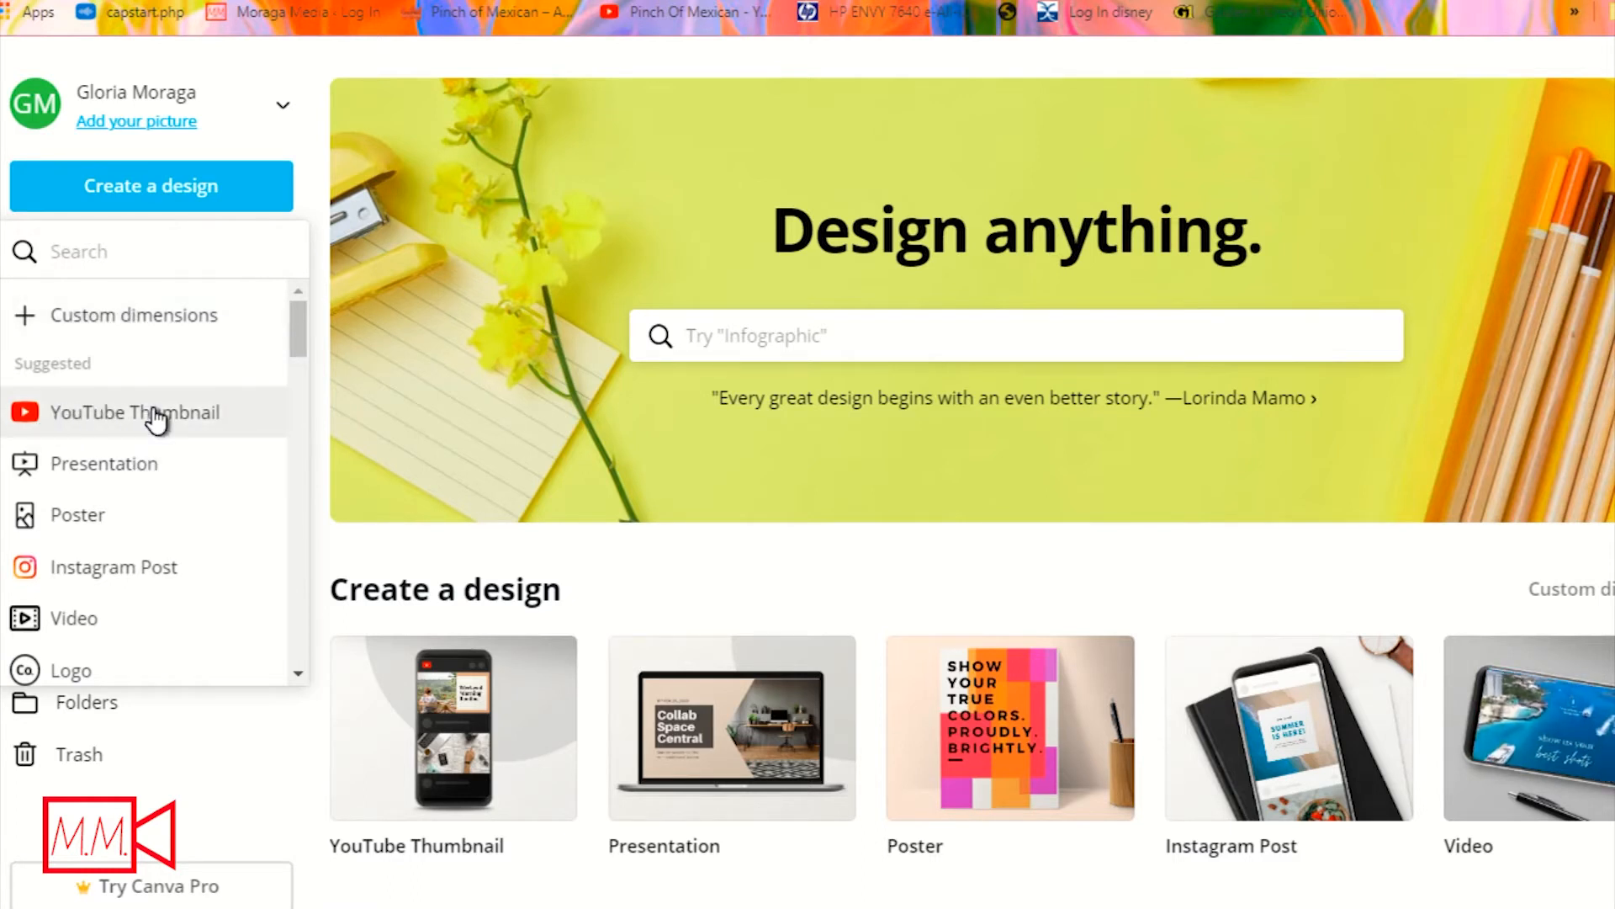
click(109, 413)
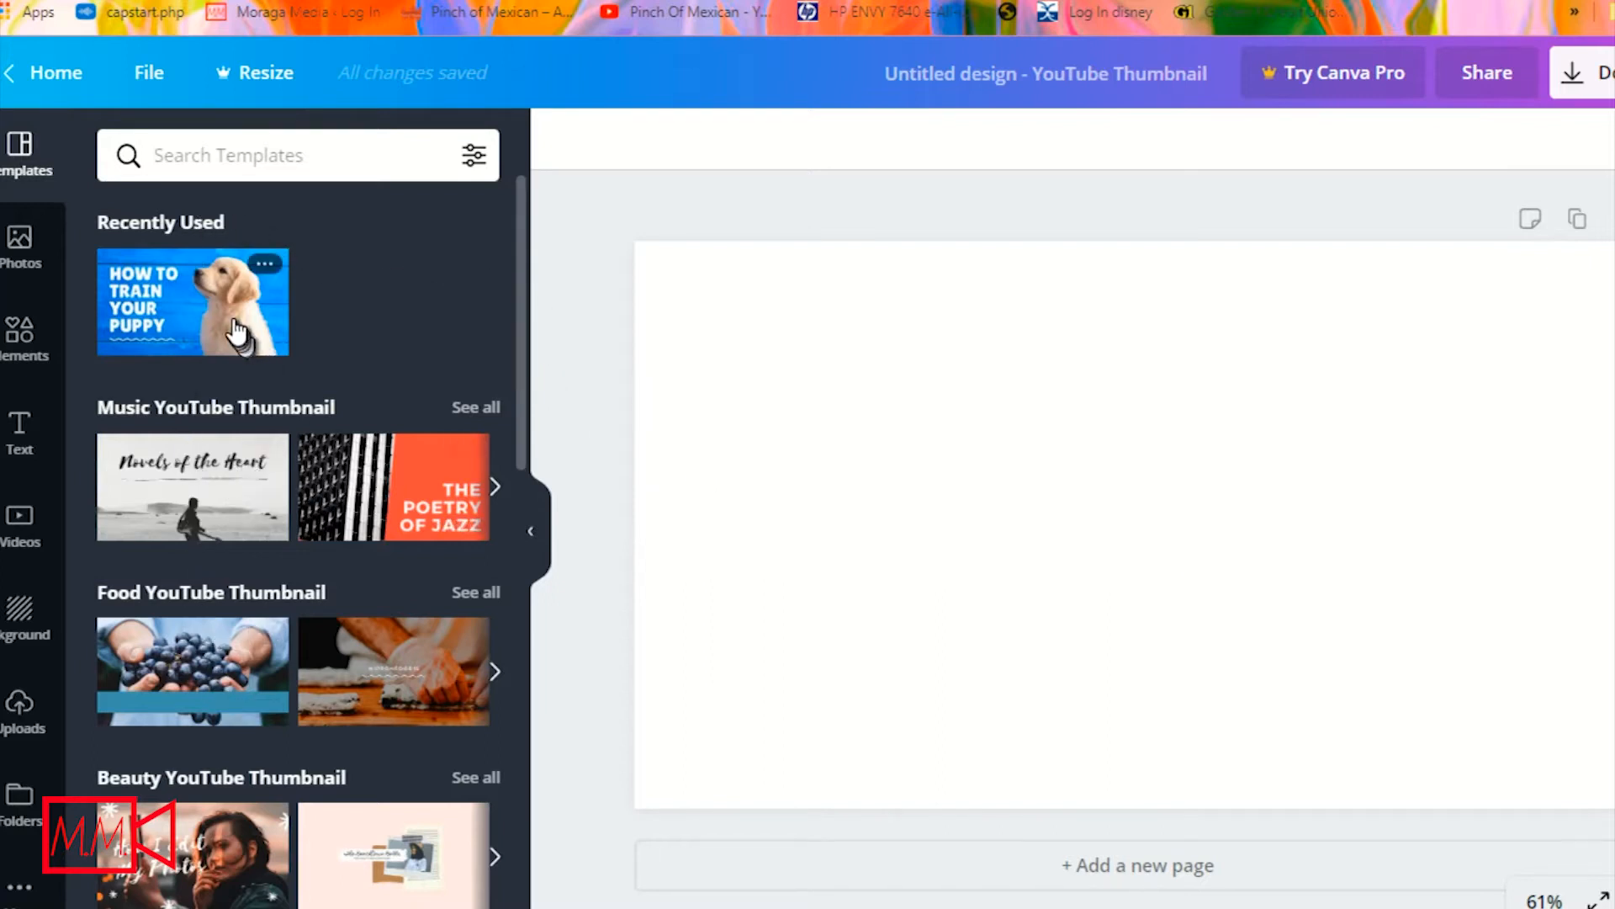
click(263, 300)
click(495, 488)
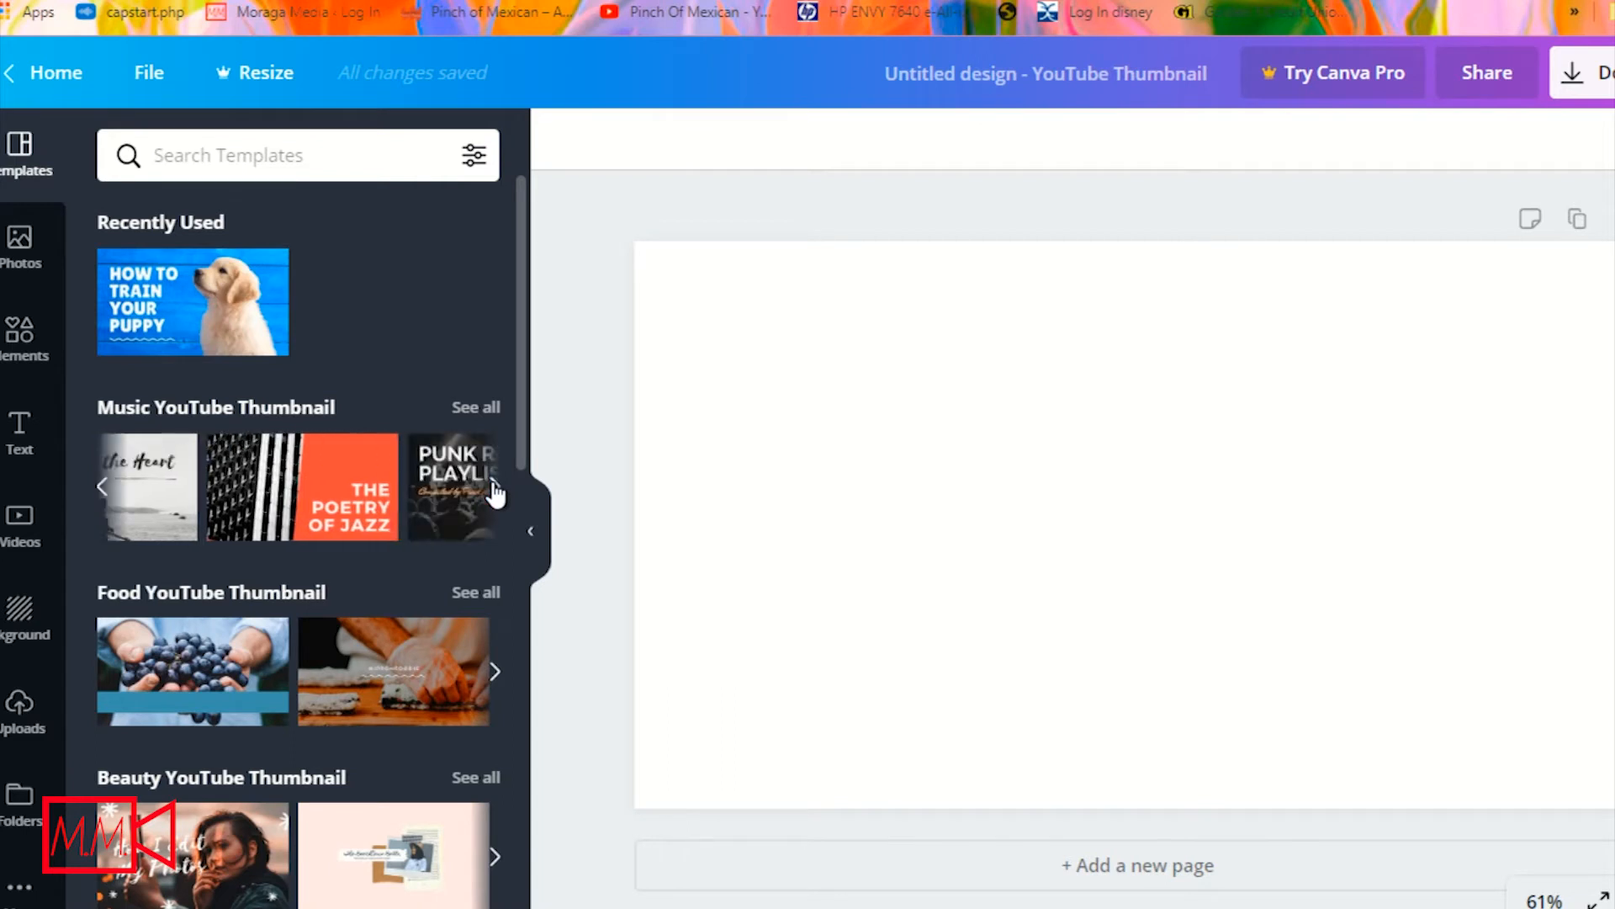
click(535, 542)
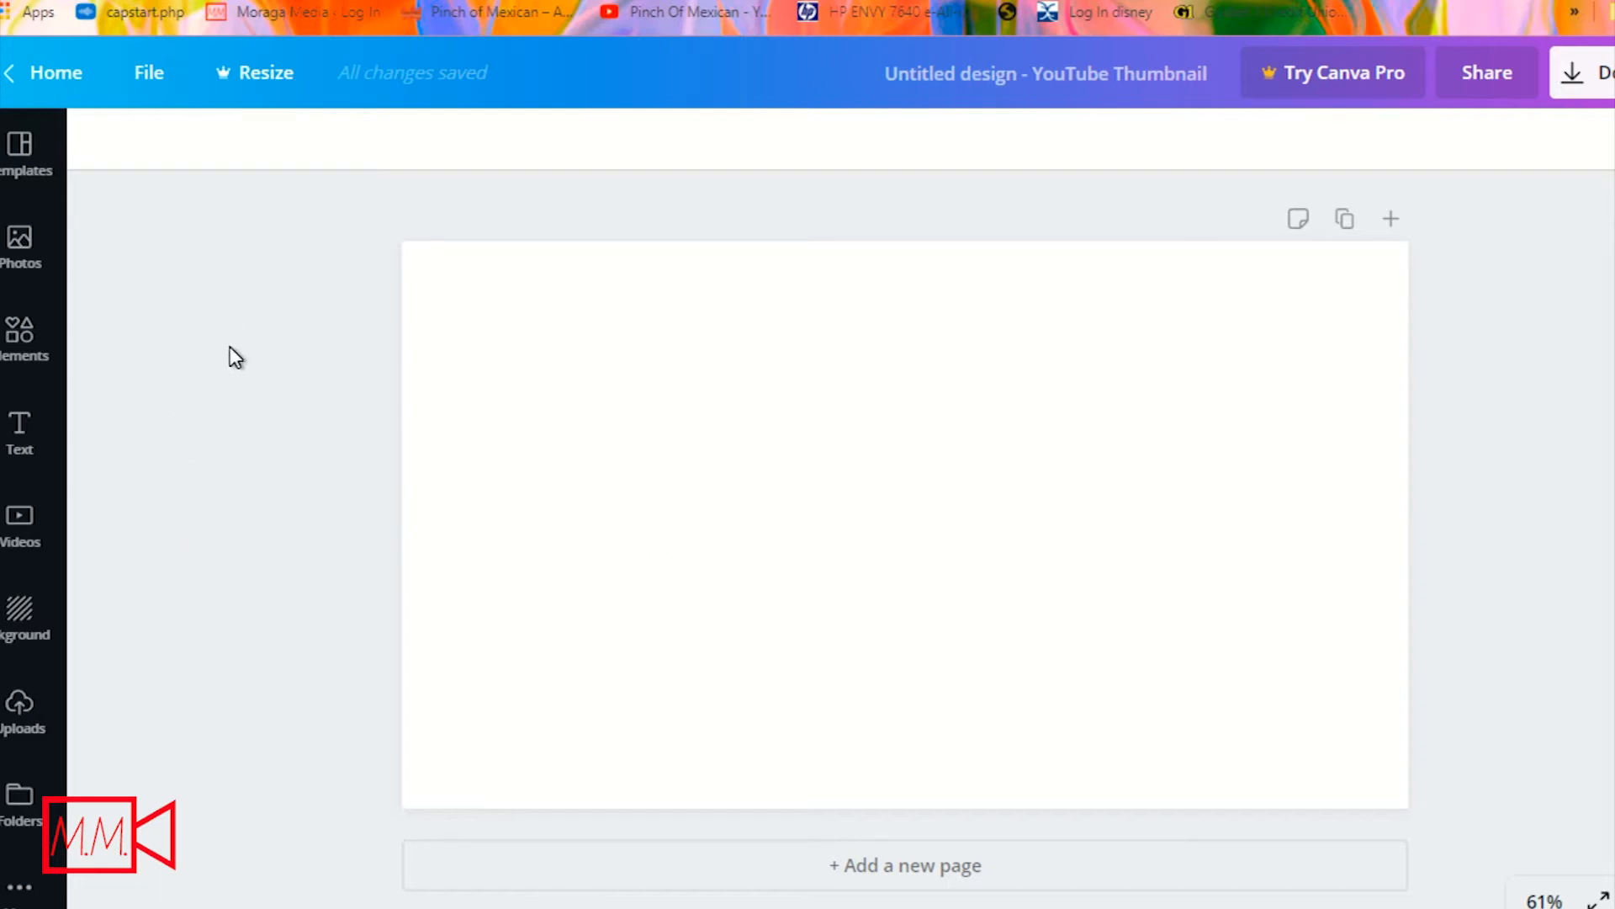
- Try the colourful beads image and plain blue and green as page backgrounds, and settle on the free black marble texture
click(19, 612)
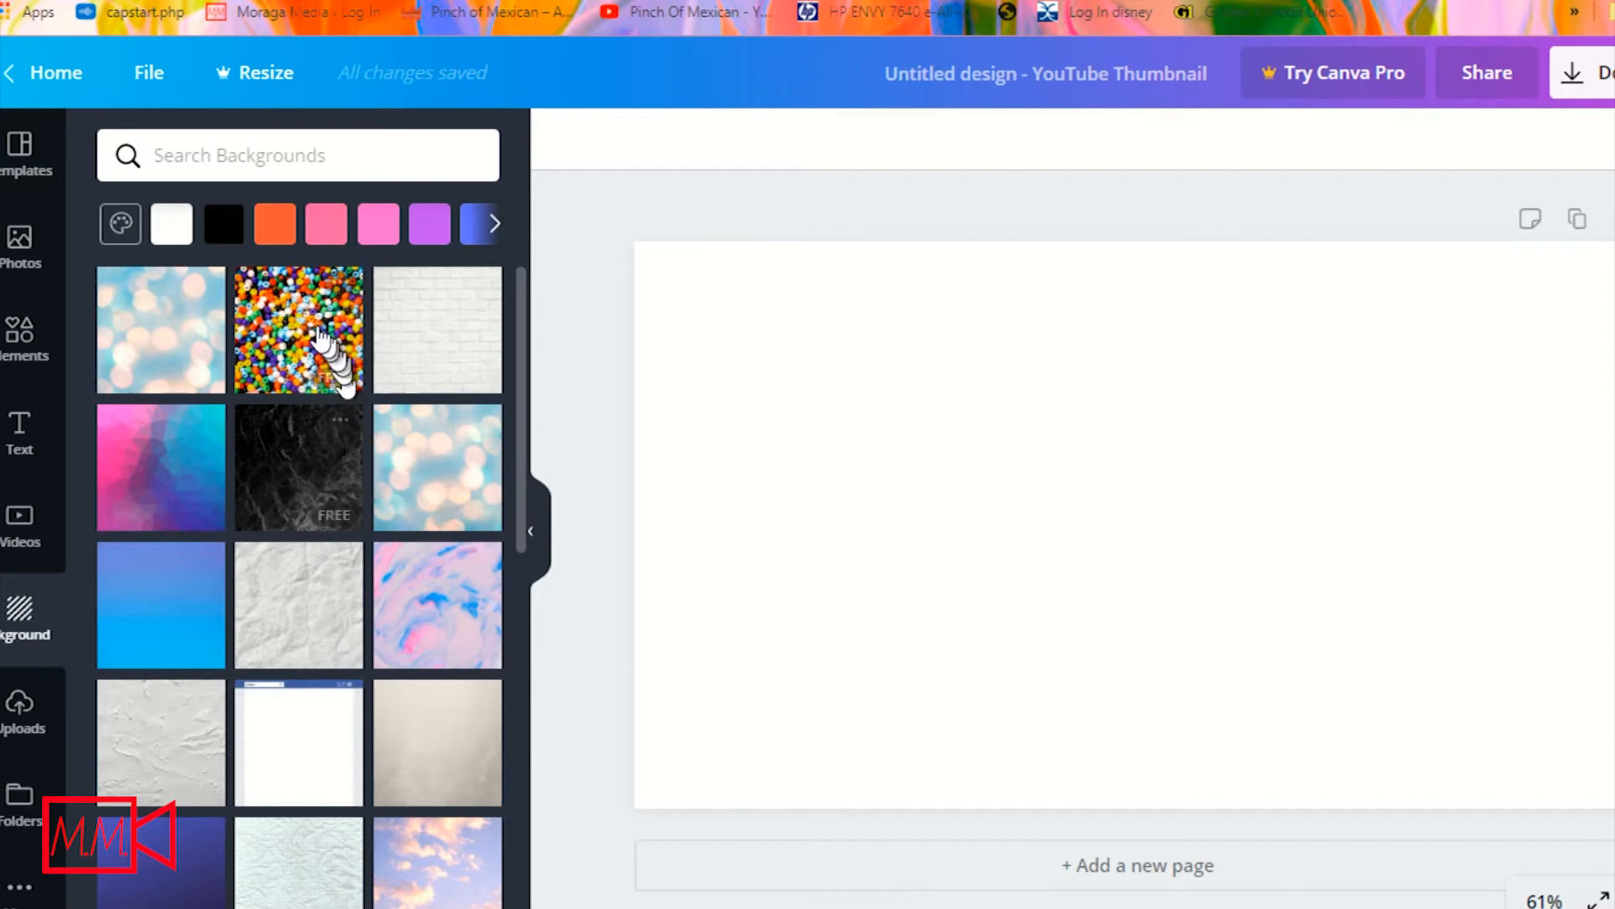
click(310, 335)
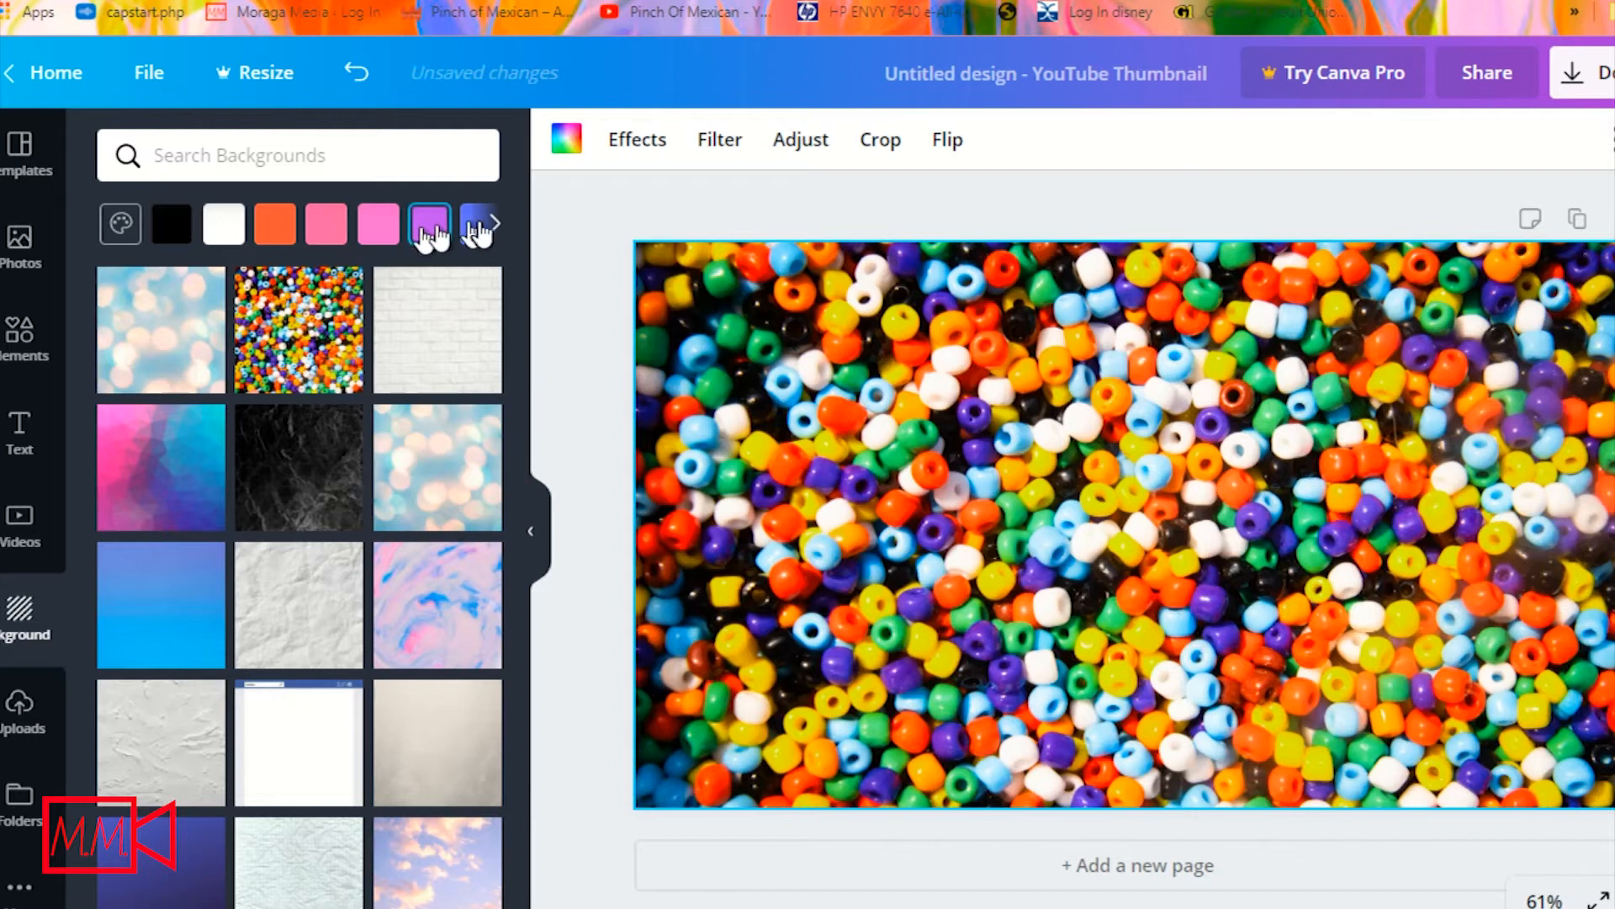
click(495, 225)
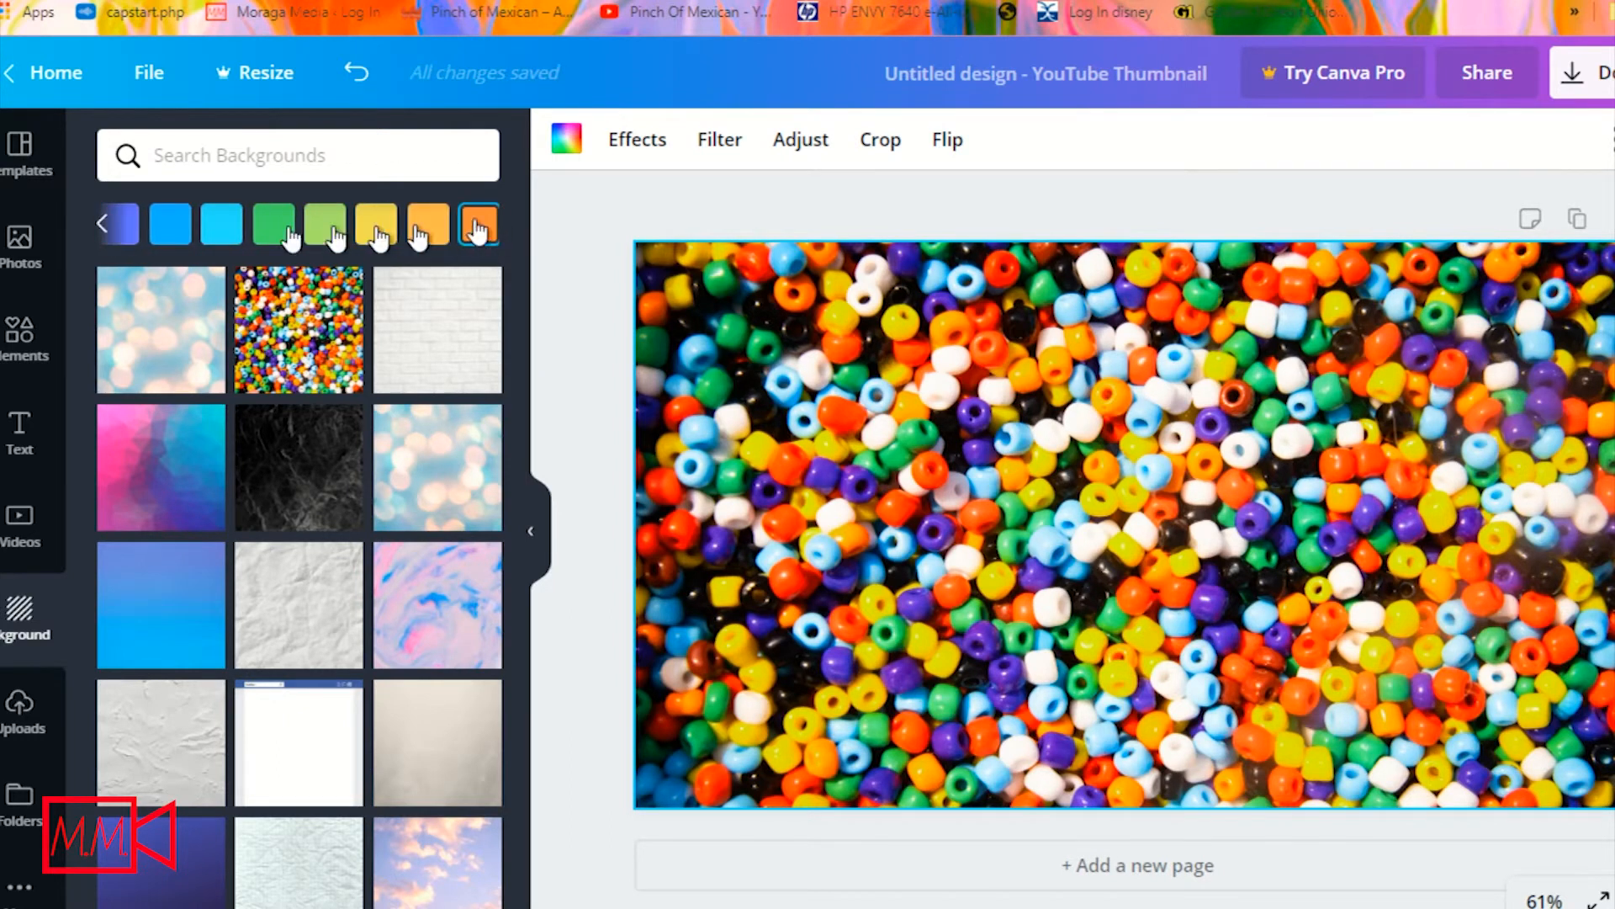
click(169, 232)
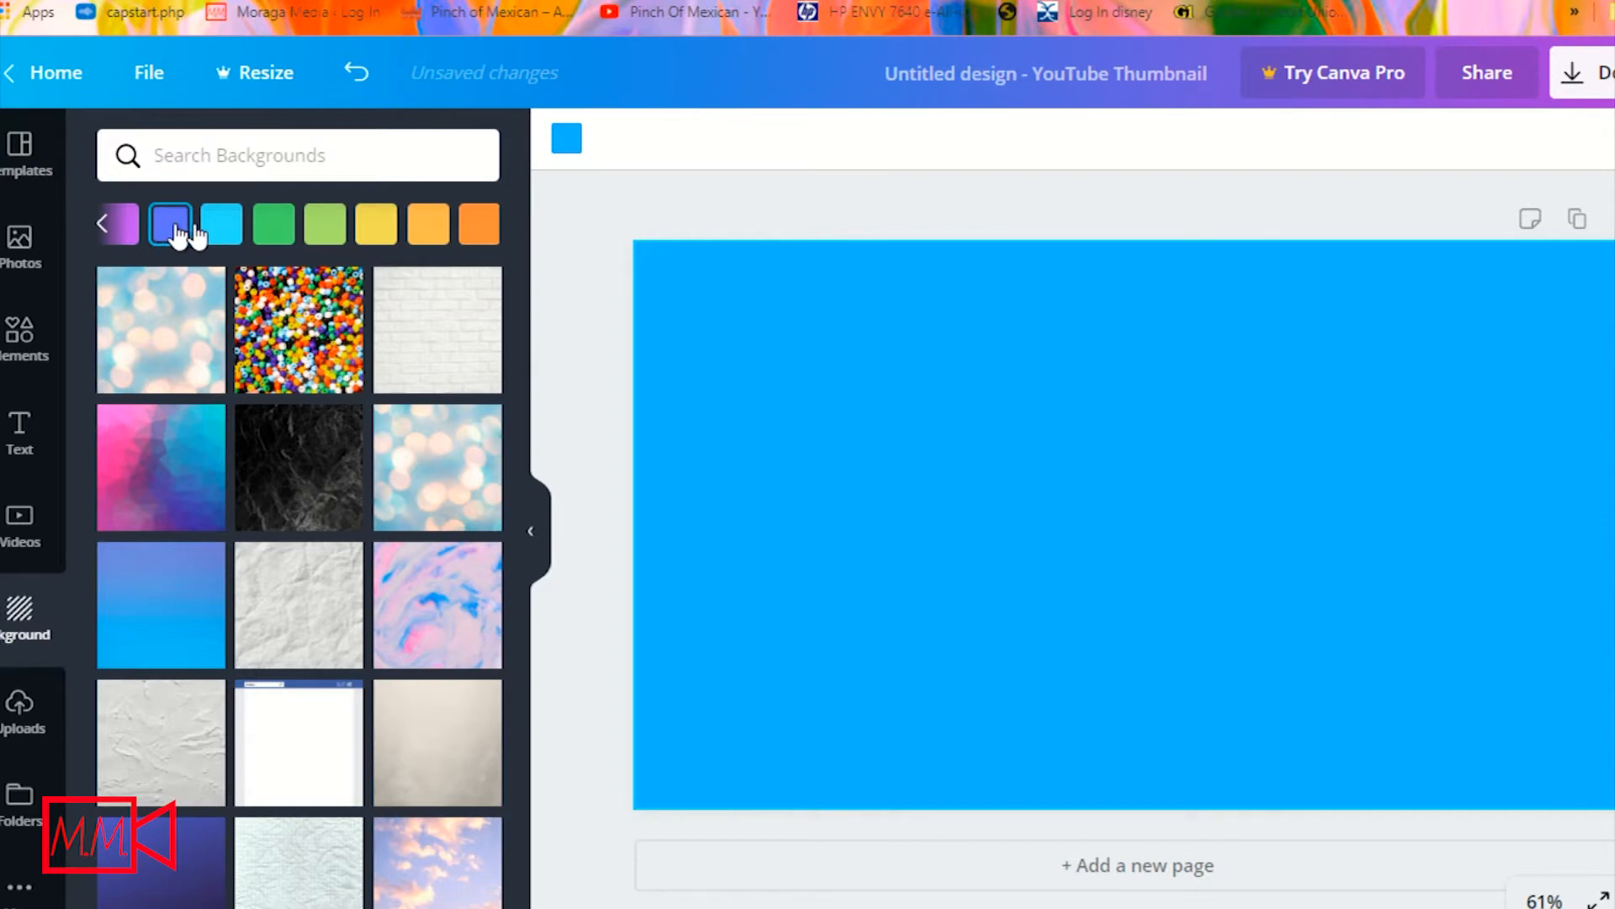
click(274, 225)
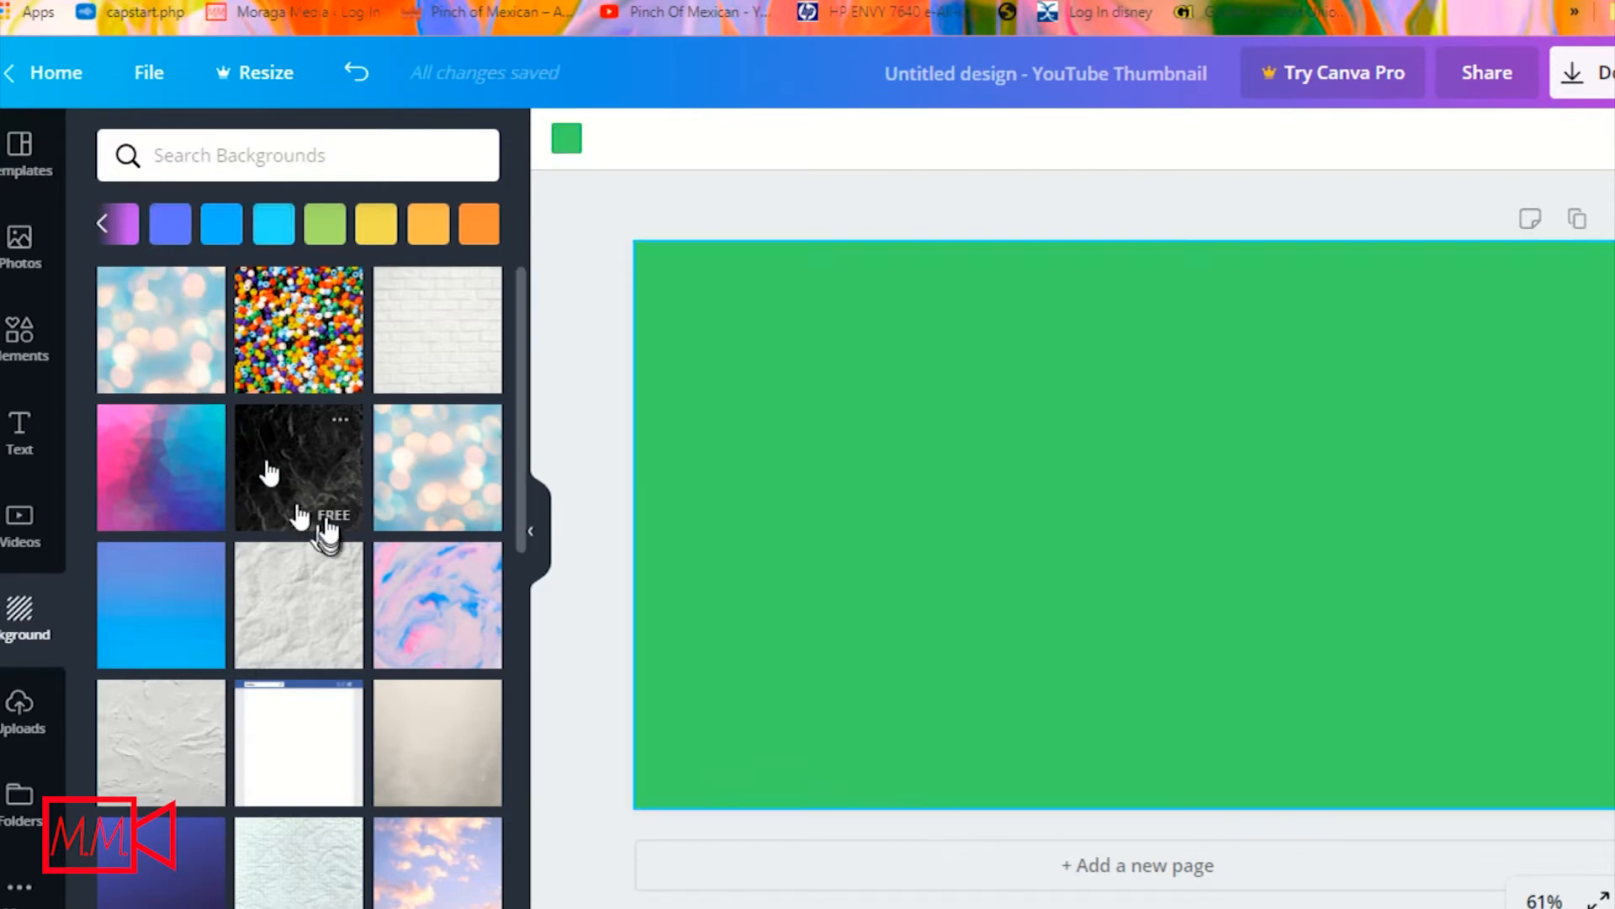
click(286, 471)
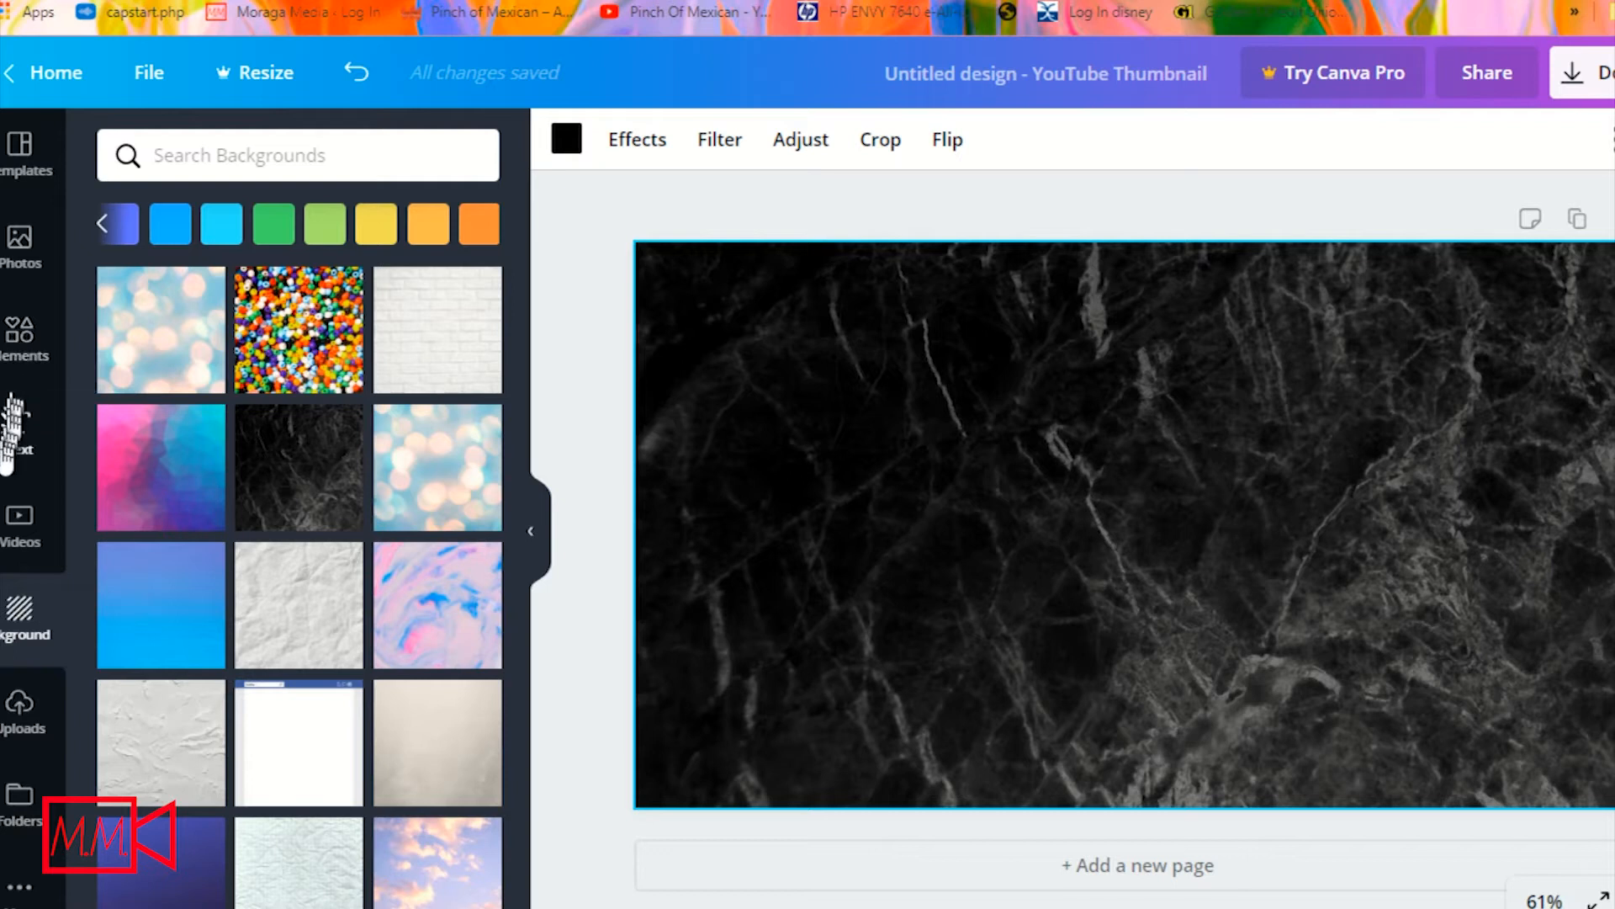
- Add the uploaded cut-out portrait without a background to the right half of the page and enlarge it to nearly full page height
click(20, 709)
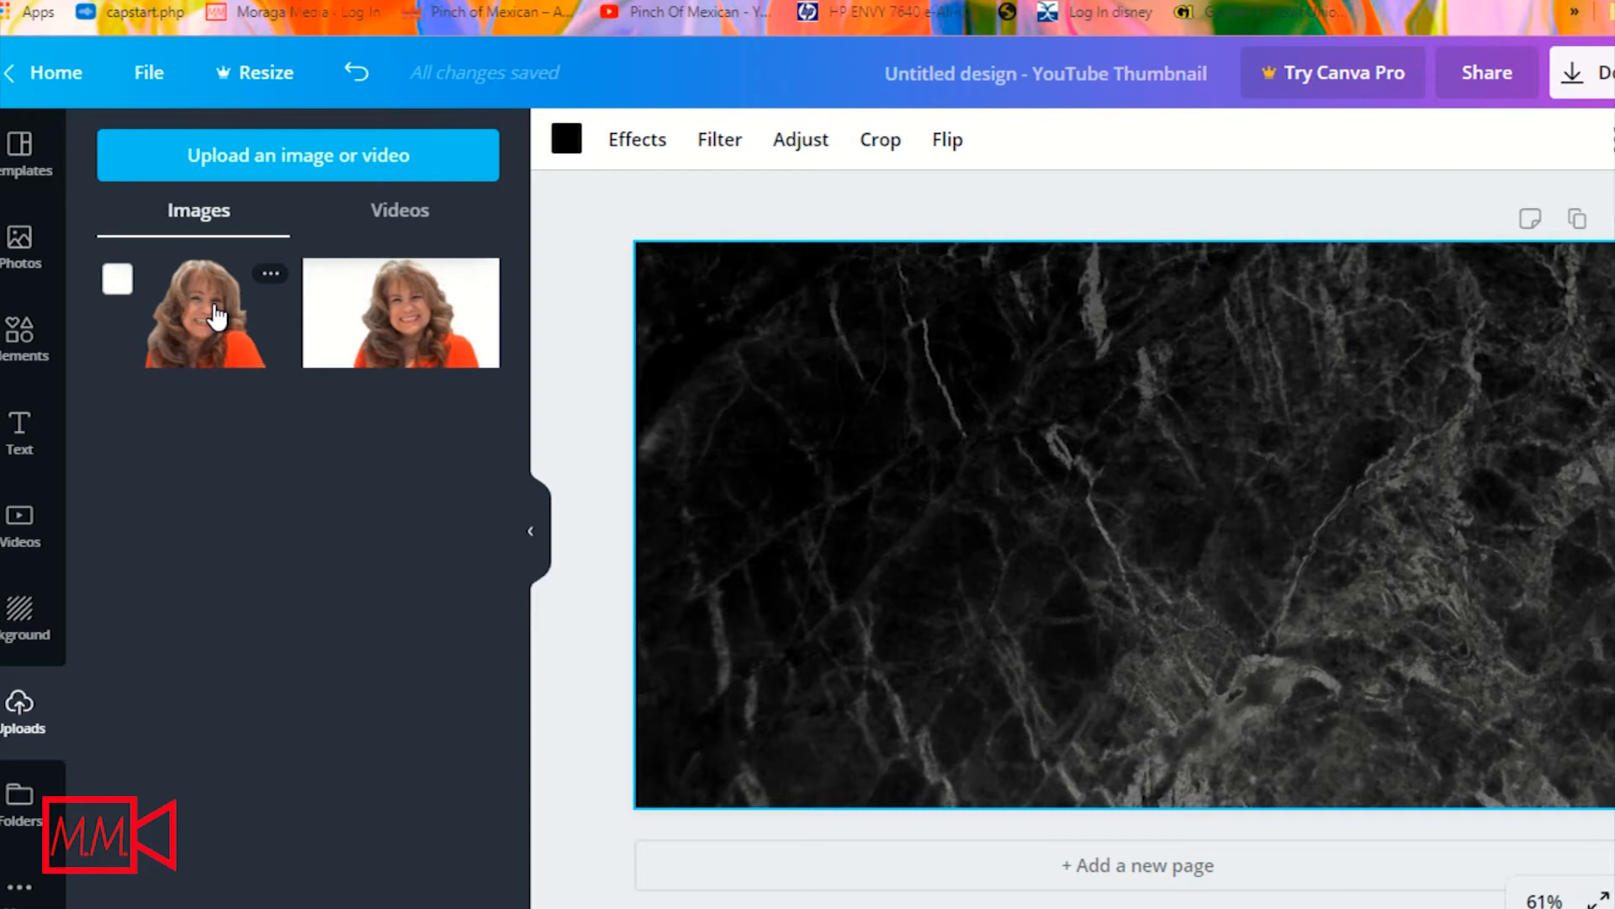
drag(217, 318, 1148, 421)
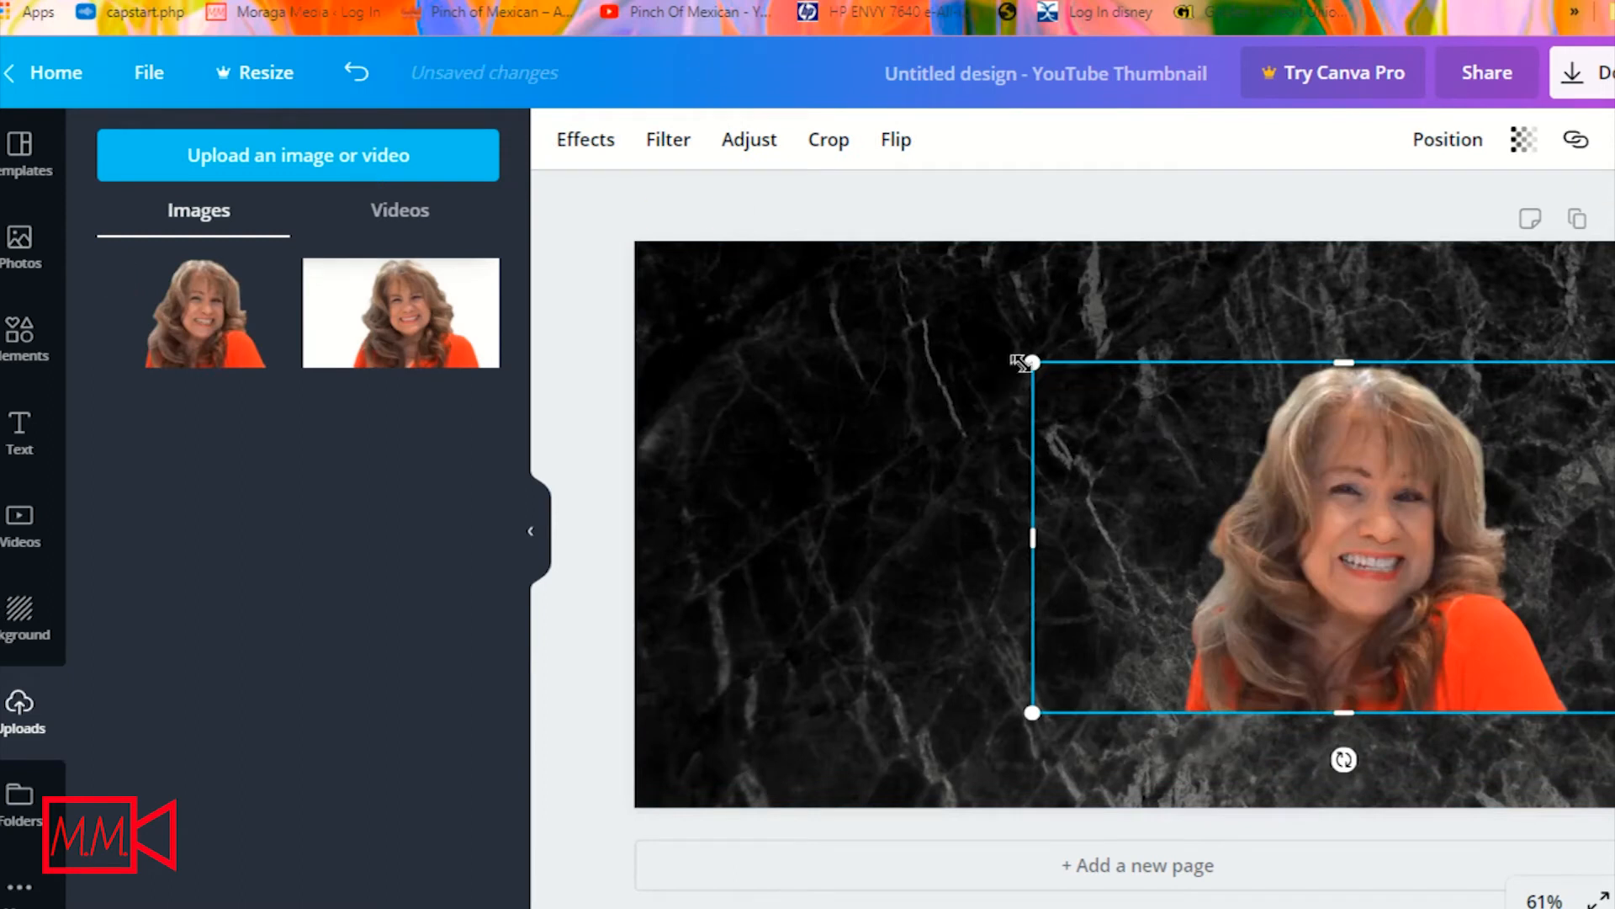
drag(1030, 362, 716, 189)
drag(1148, 427, 1295, 501)
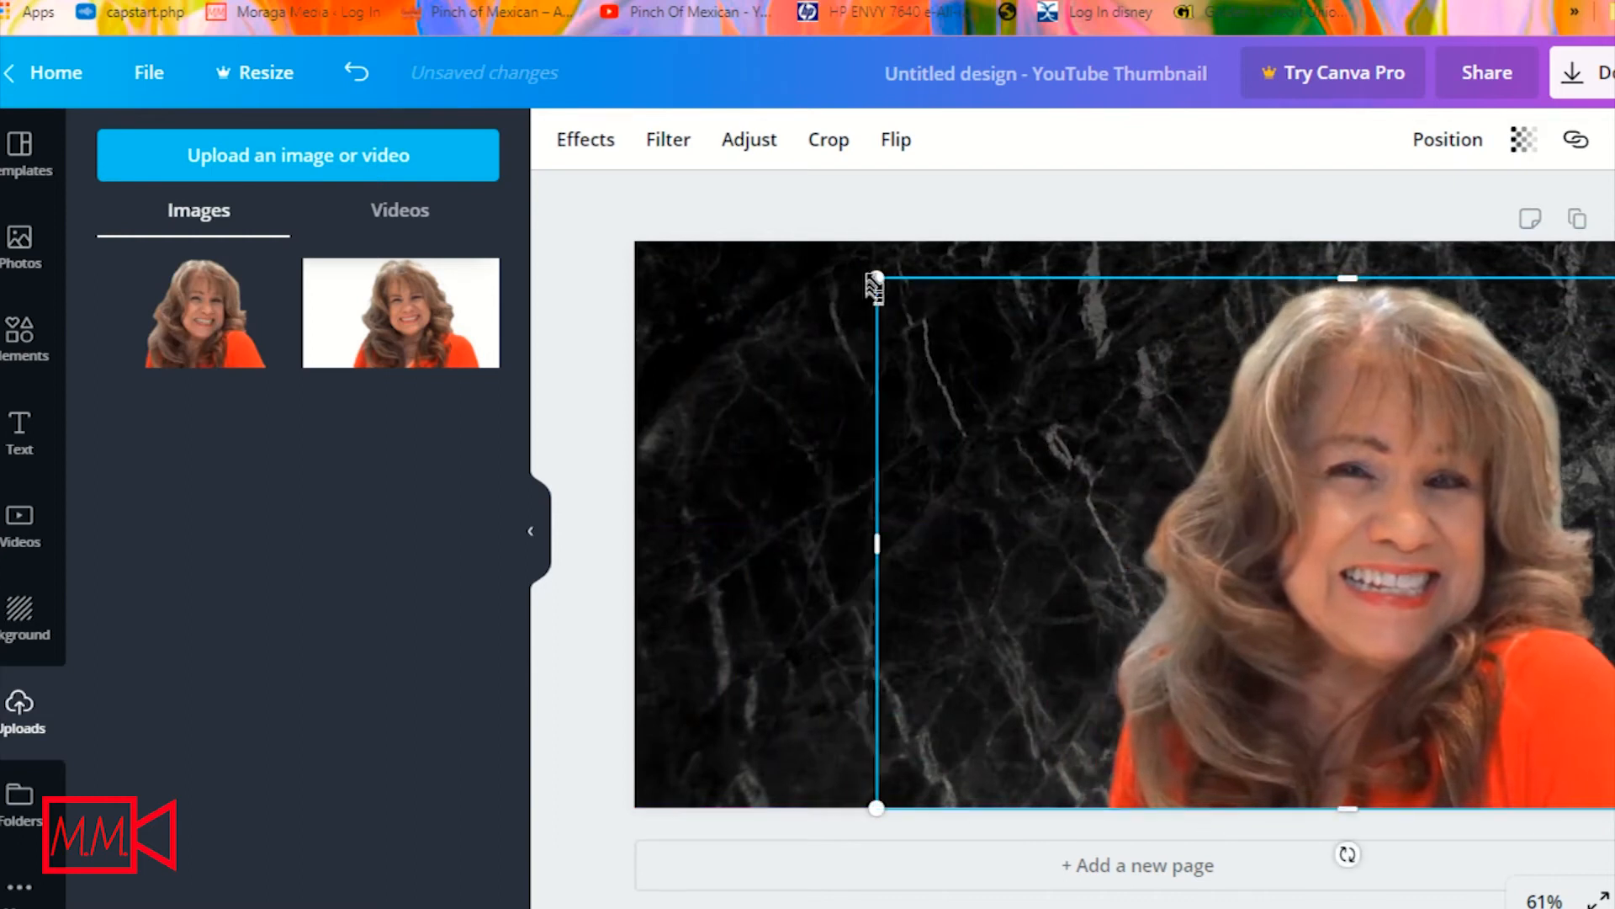
drag(875, 279, 904, 293)
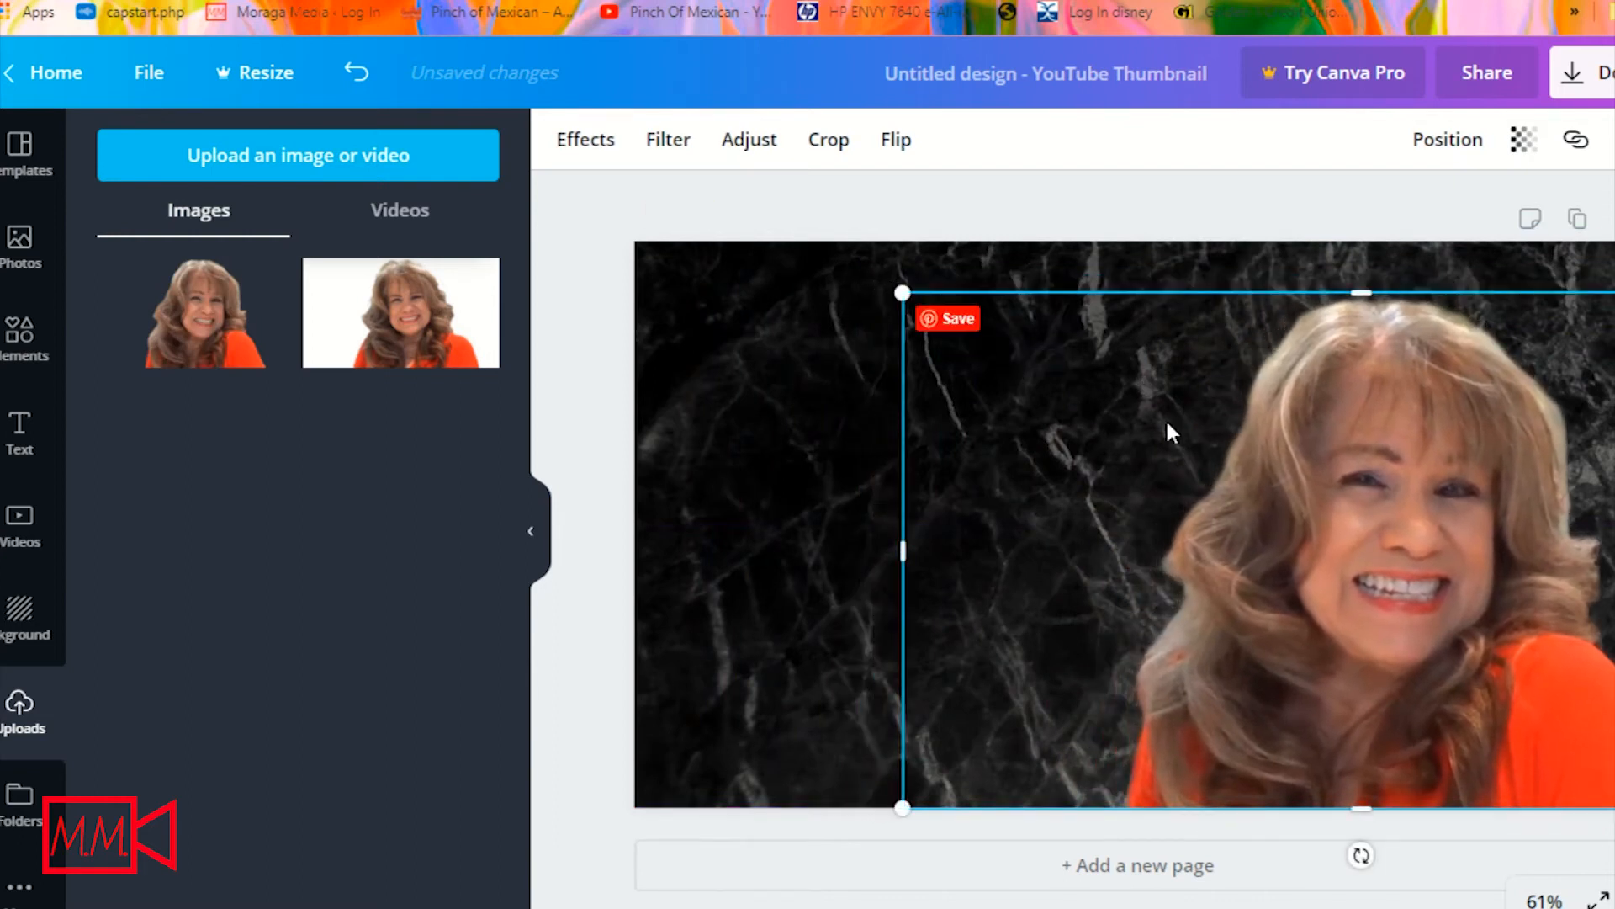
- Adjust the portrait's position so that it rests on the bottom edge of the page, and deselect it
drag(1170, 417, 1169, 412)
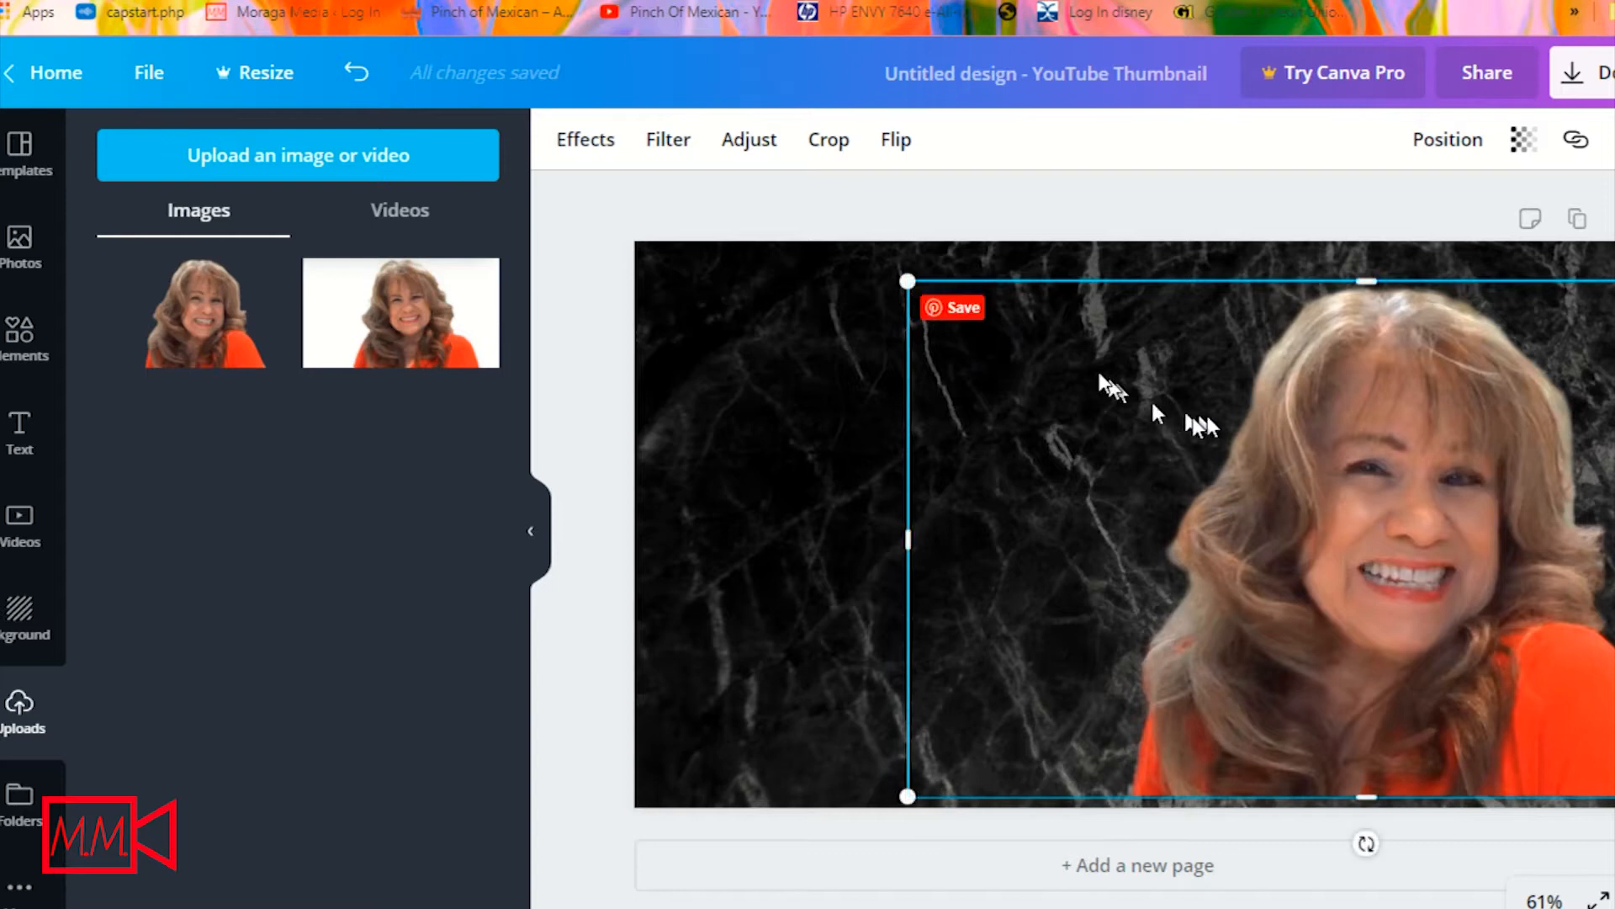
drag(1355, 565, 1356, 577)
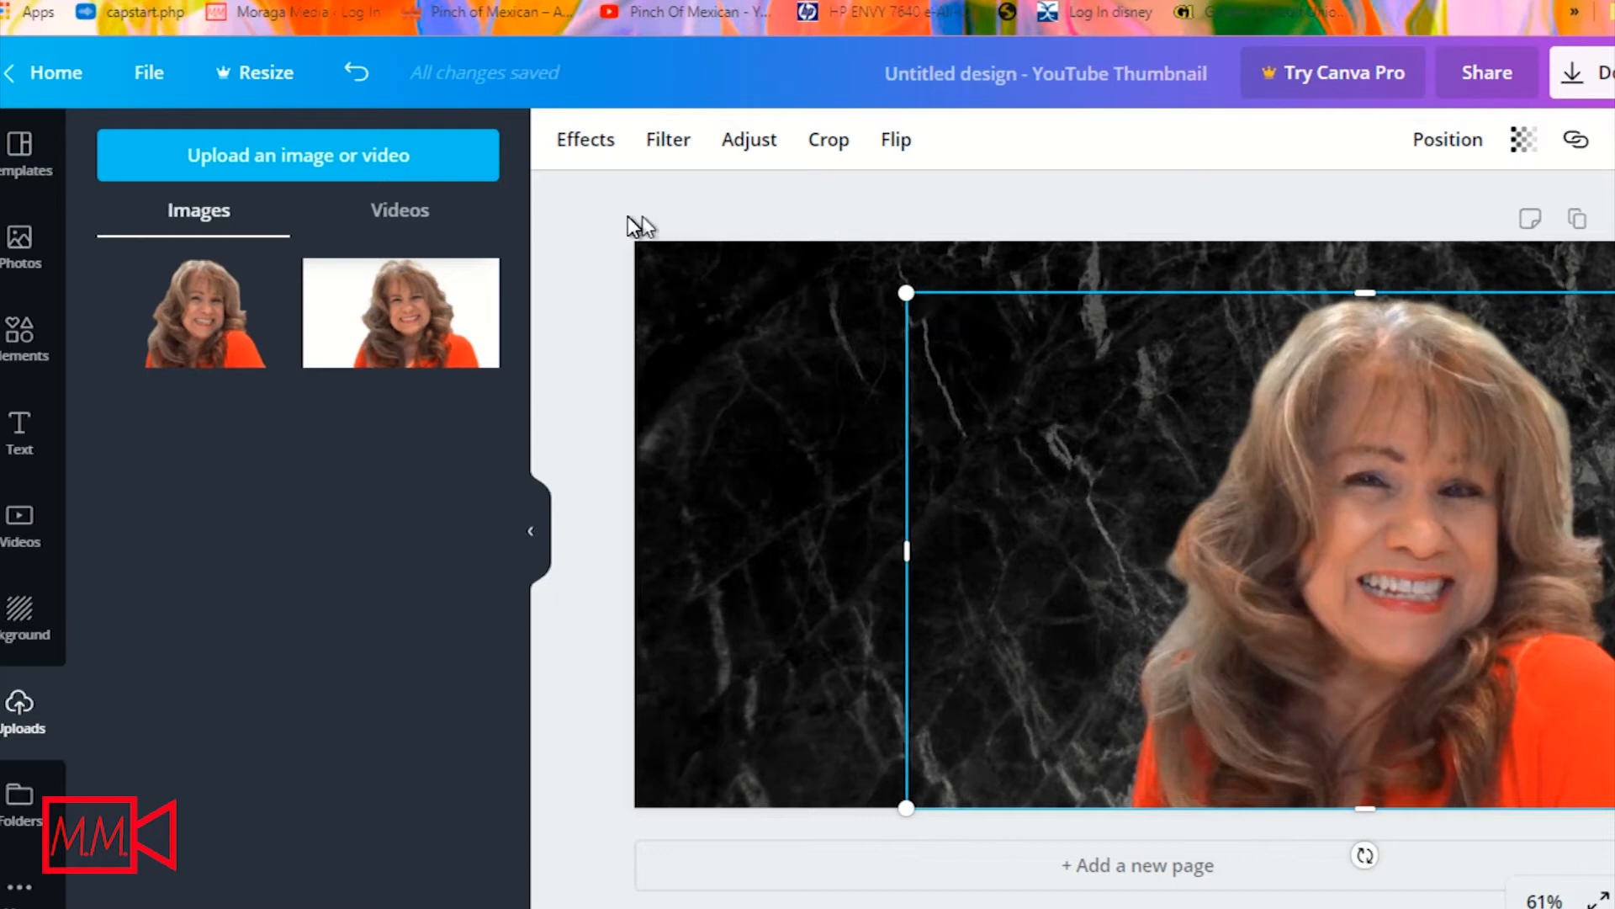
click(573, 257)
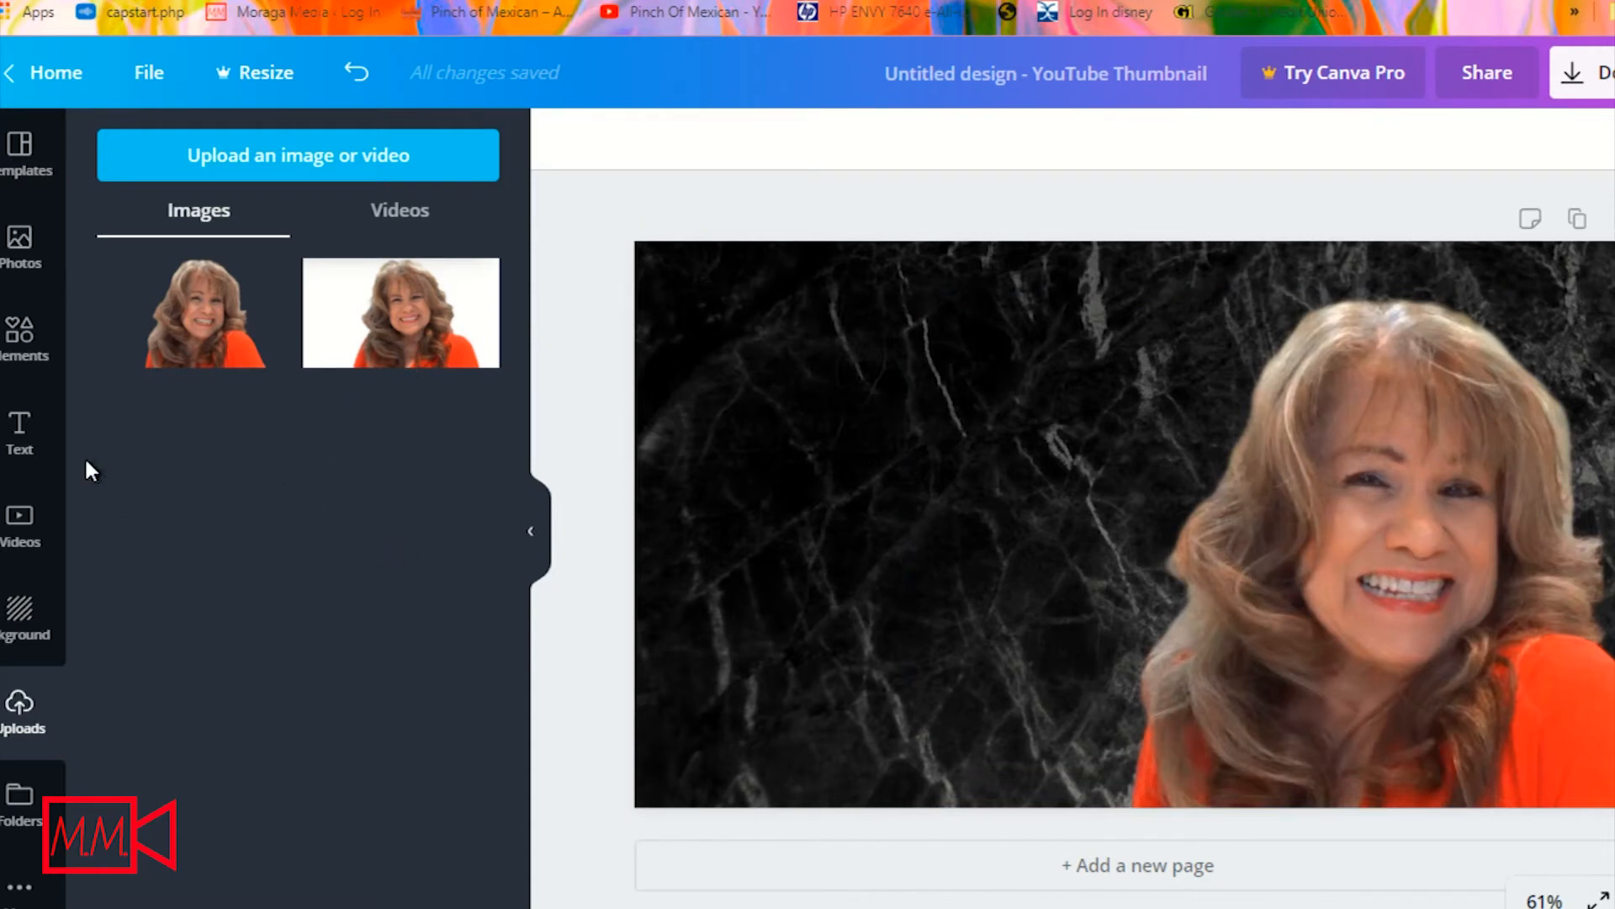
- Add a heading, a subheading and a body text placeholder to the page
click(17, 433)
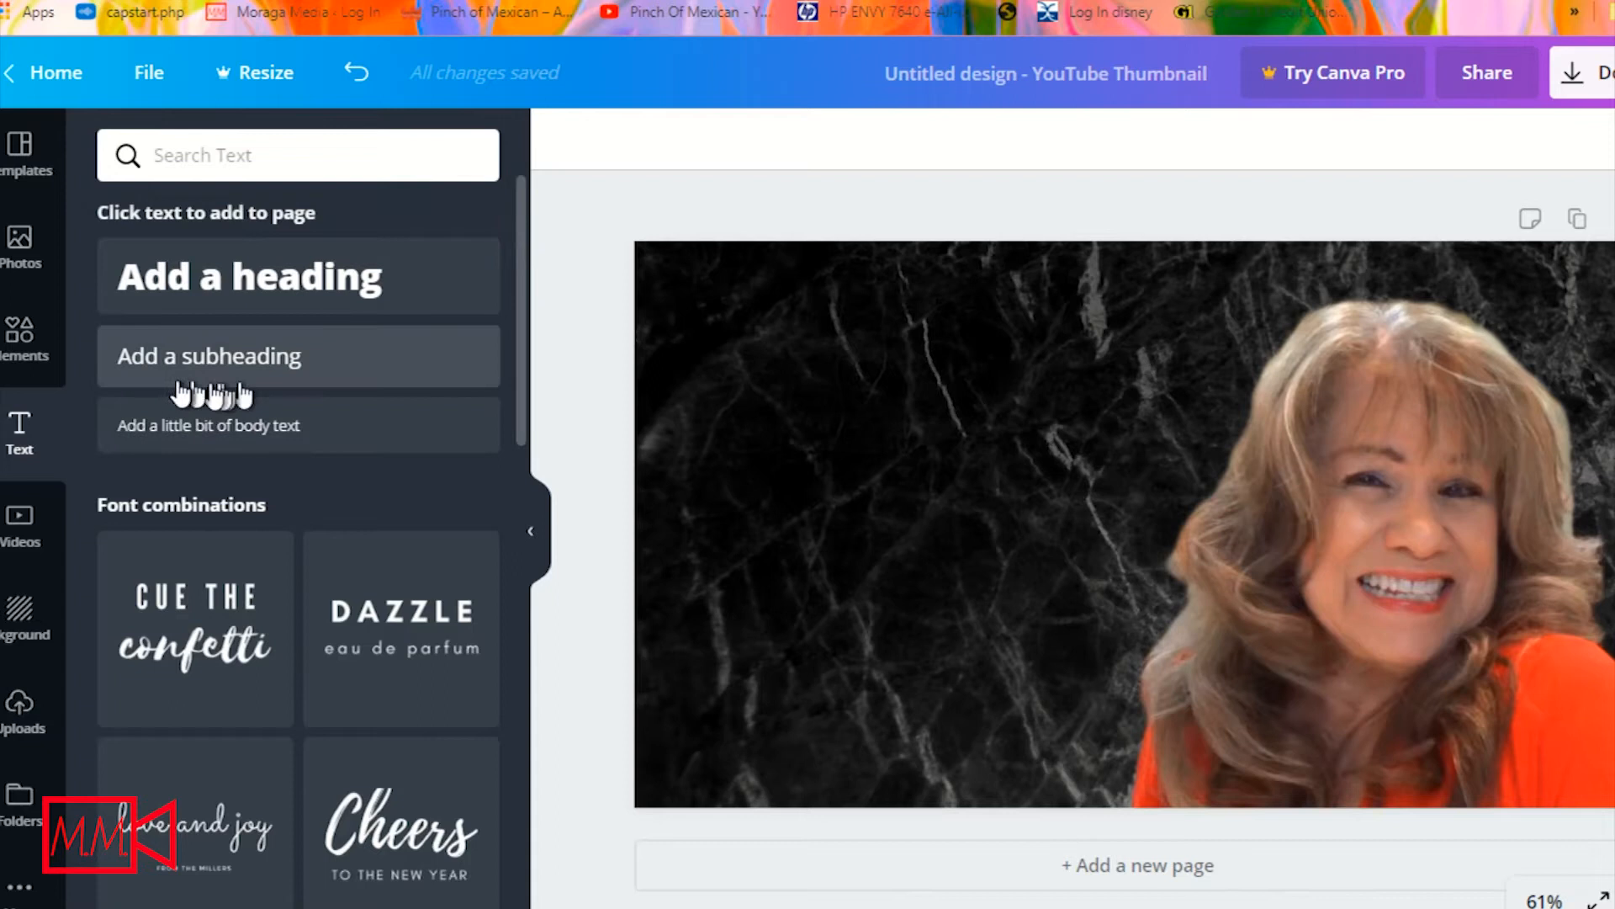
click(193, 278)
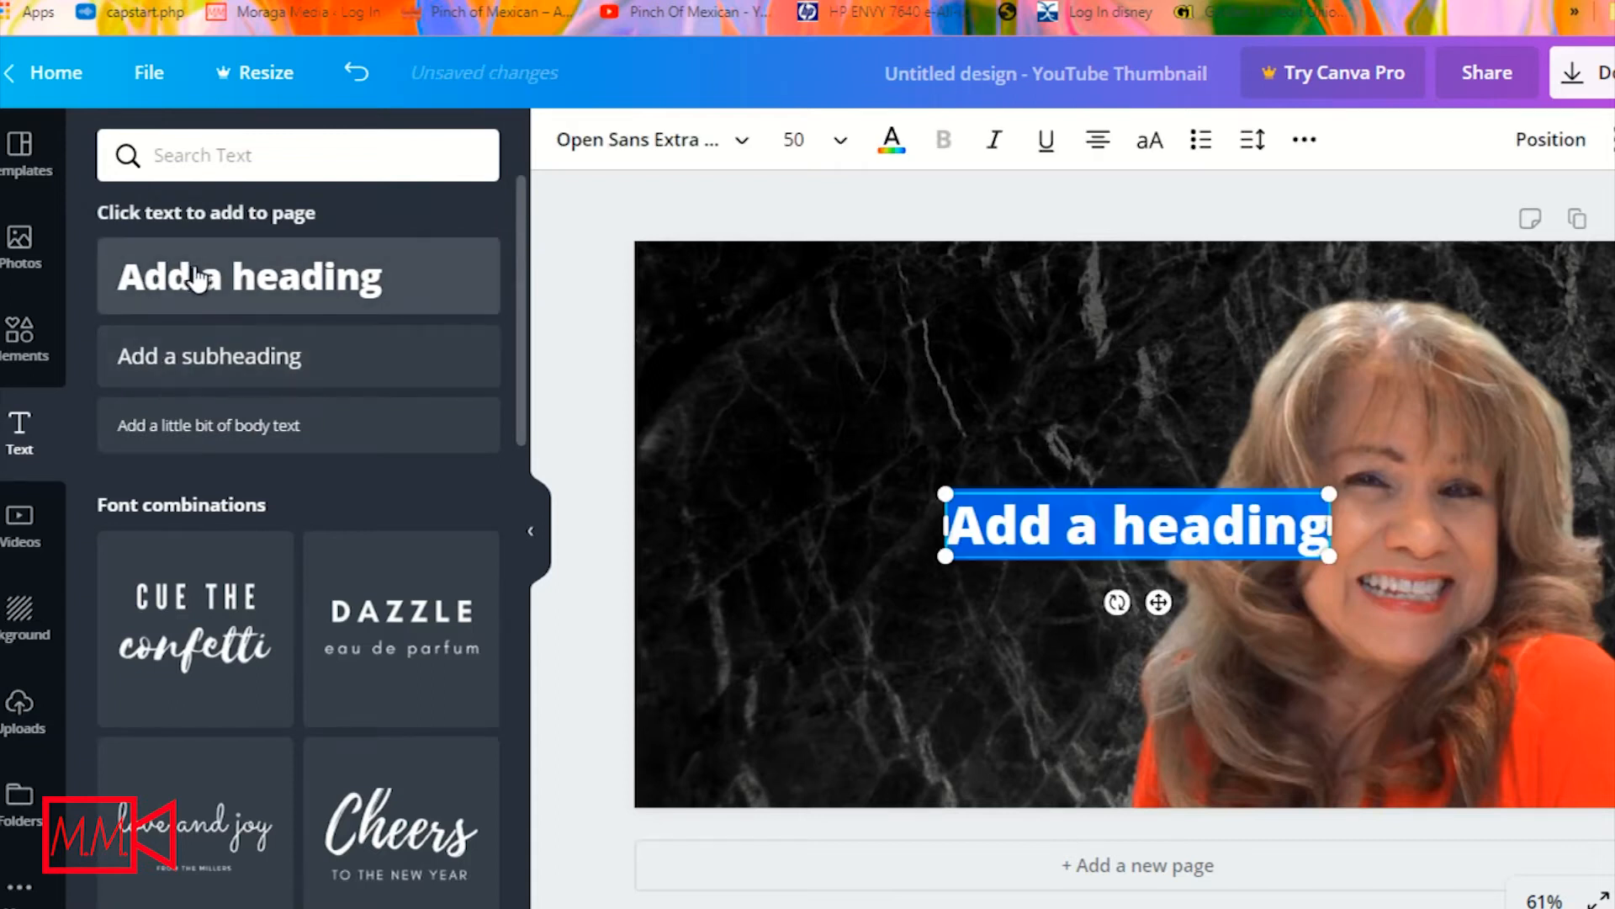
click(231, 362)
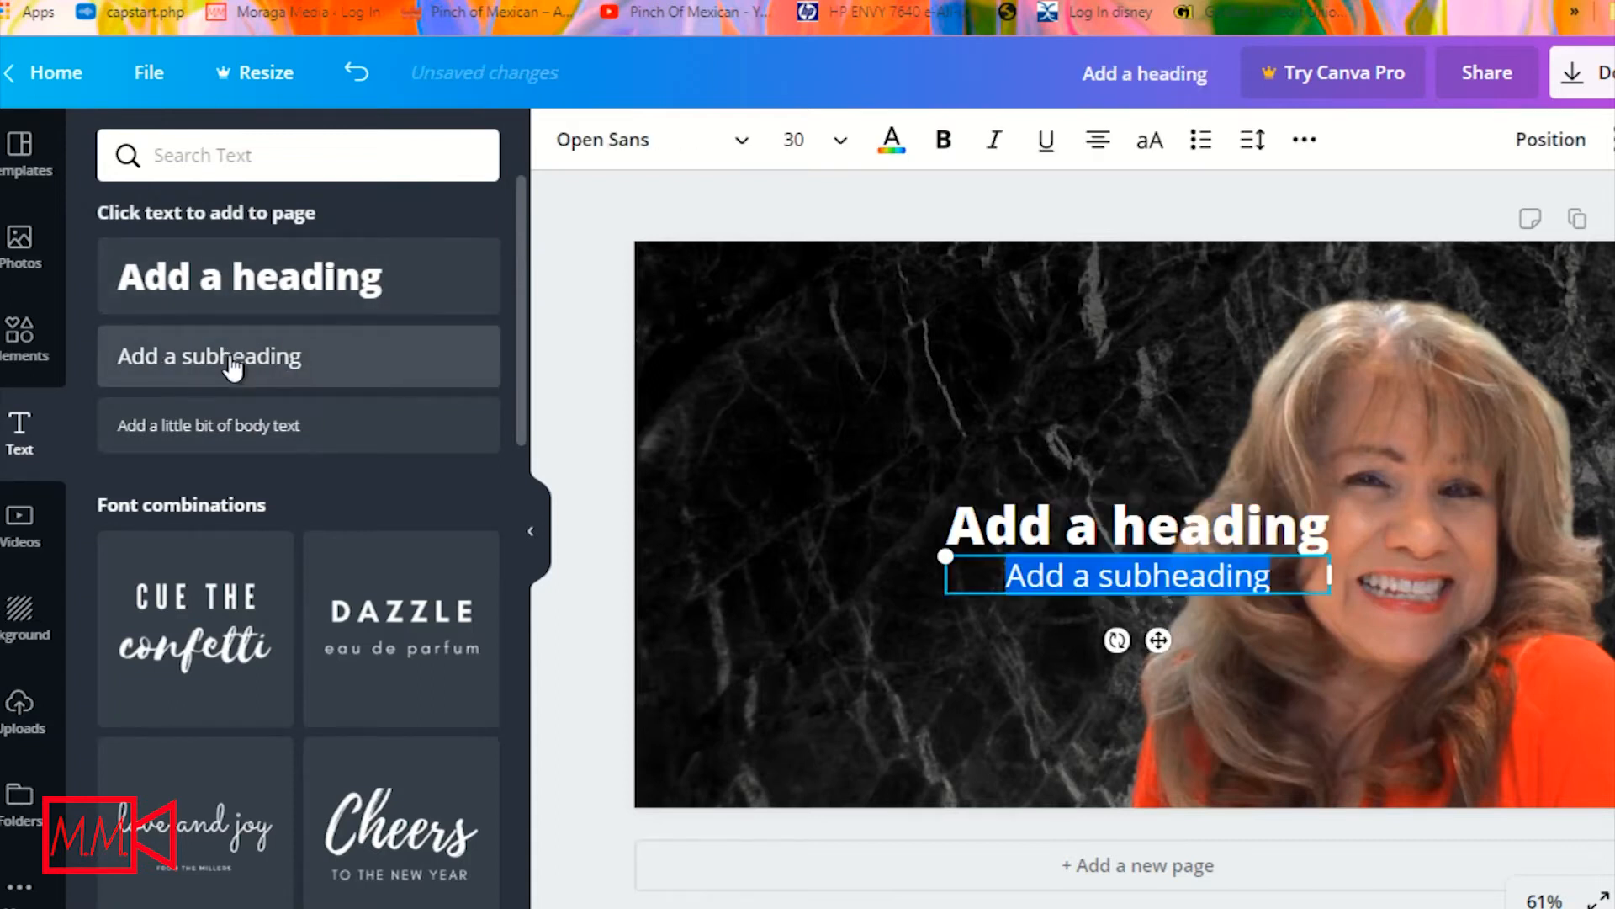
click(226, 429)
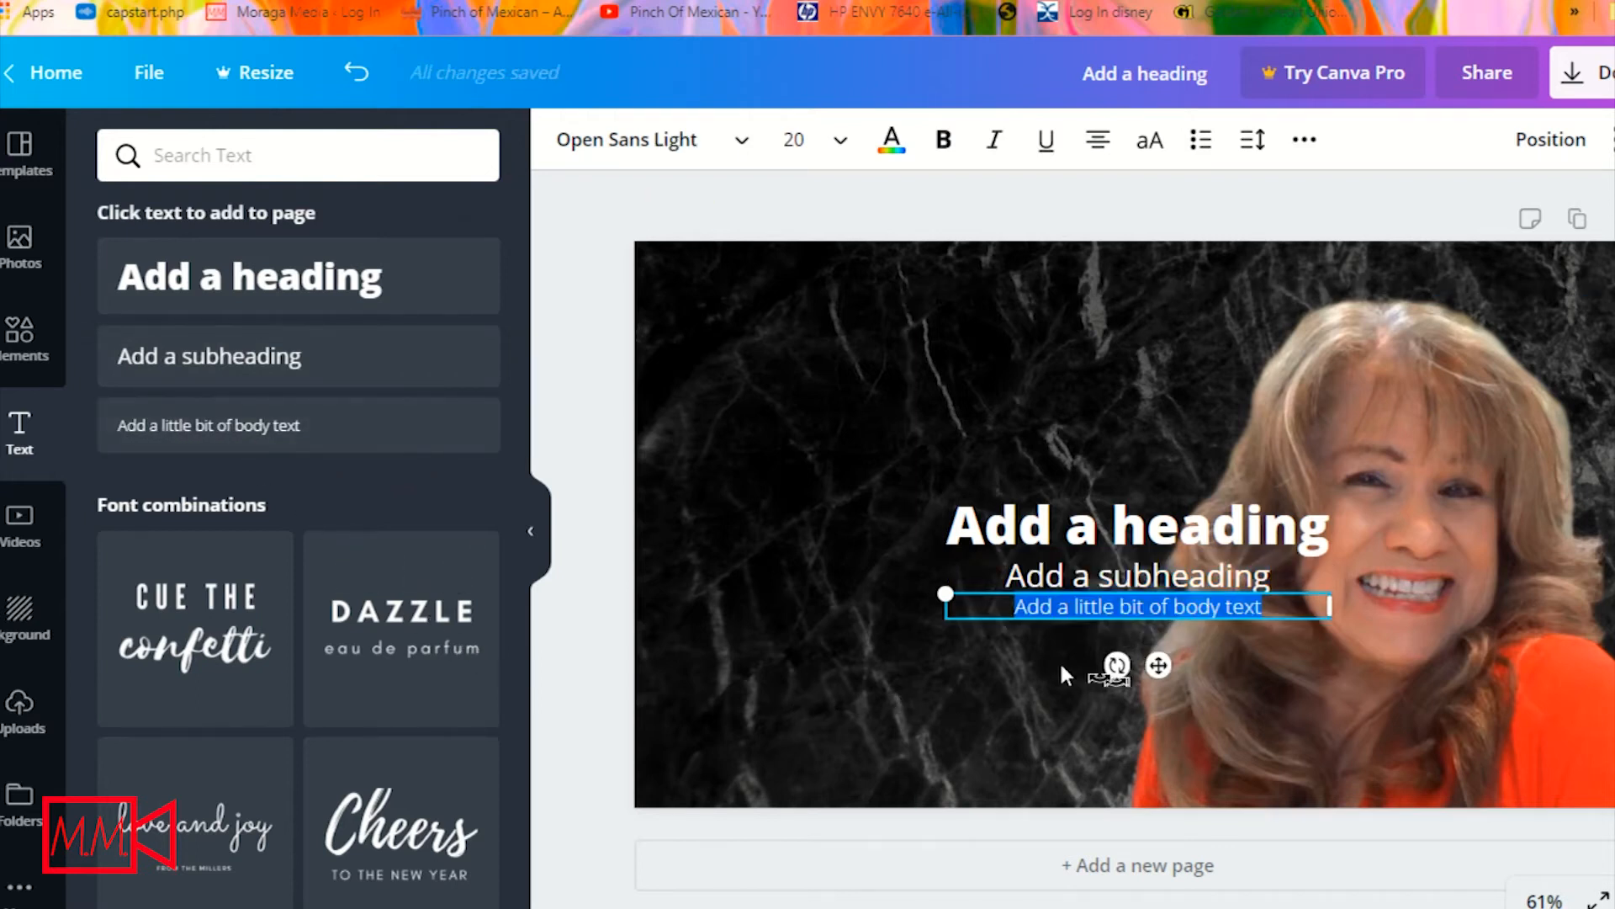
- Spread the heading, subheading and body text one below the other in the empty area beside the portrait
drag(1073, 545, 820, 337)
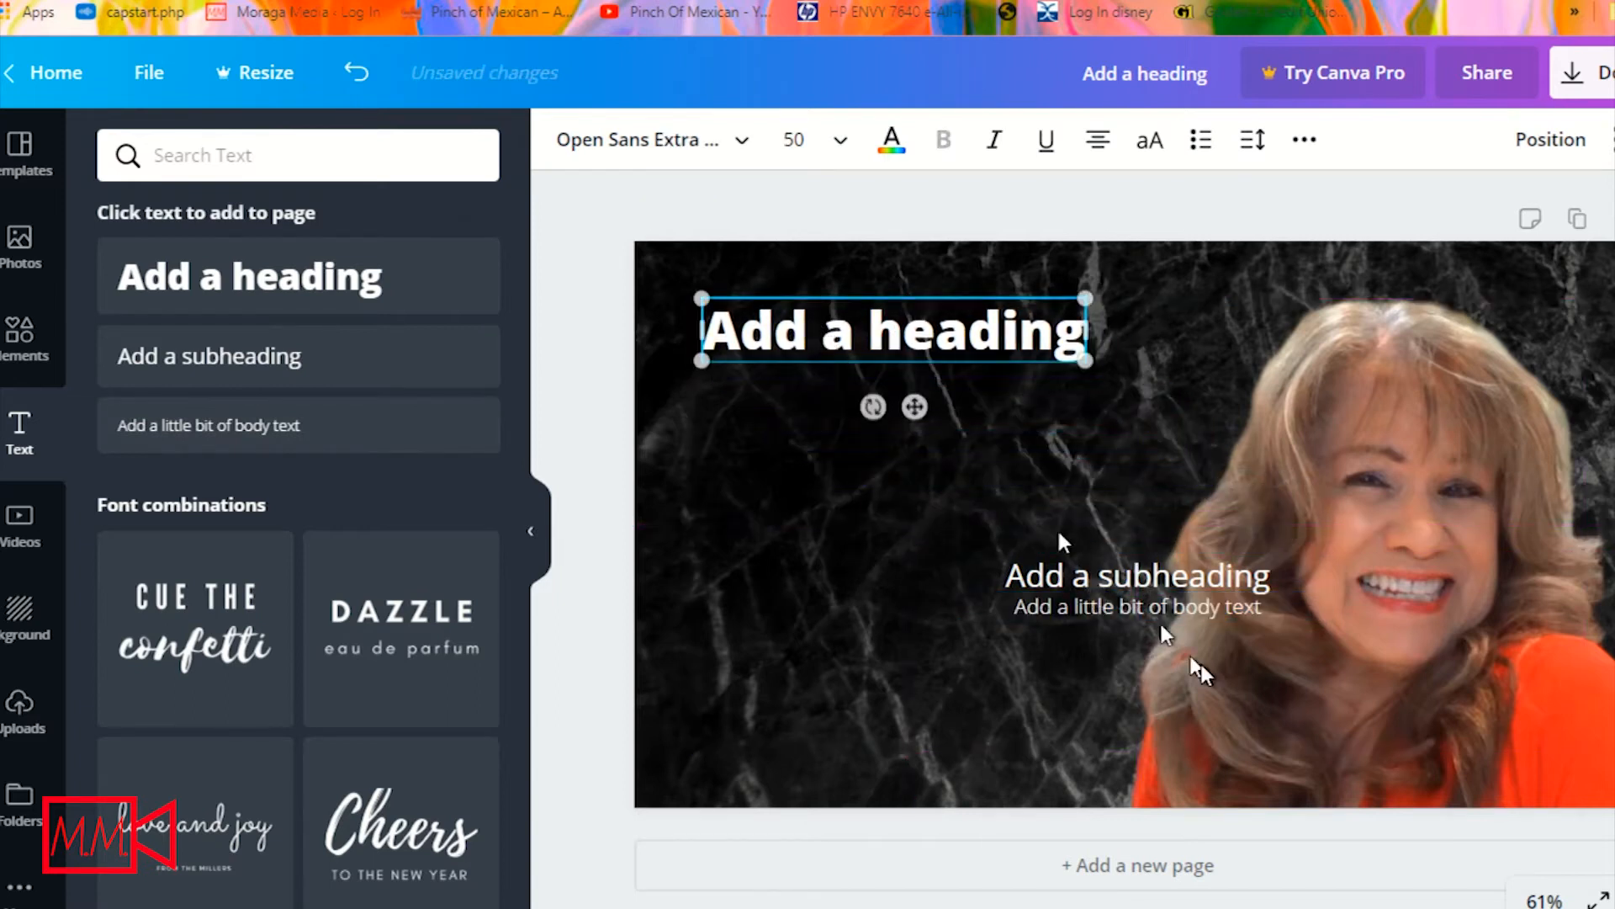
drag(1174, 582, 942, 449)
drag(1178, 614, 965, 569)
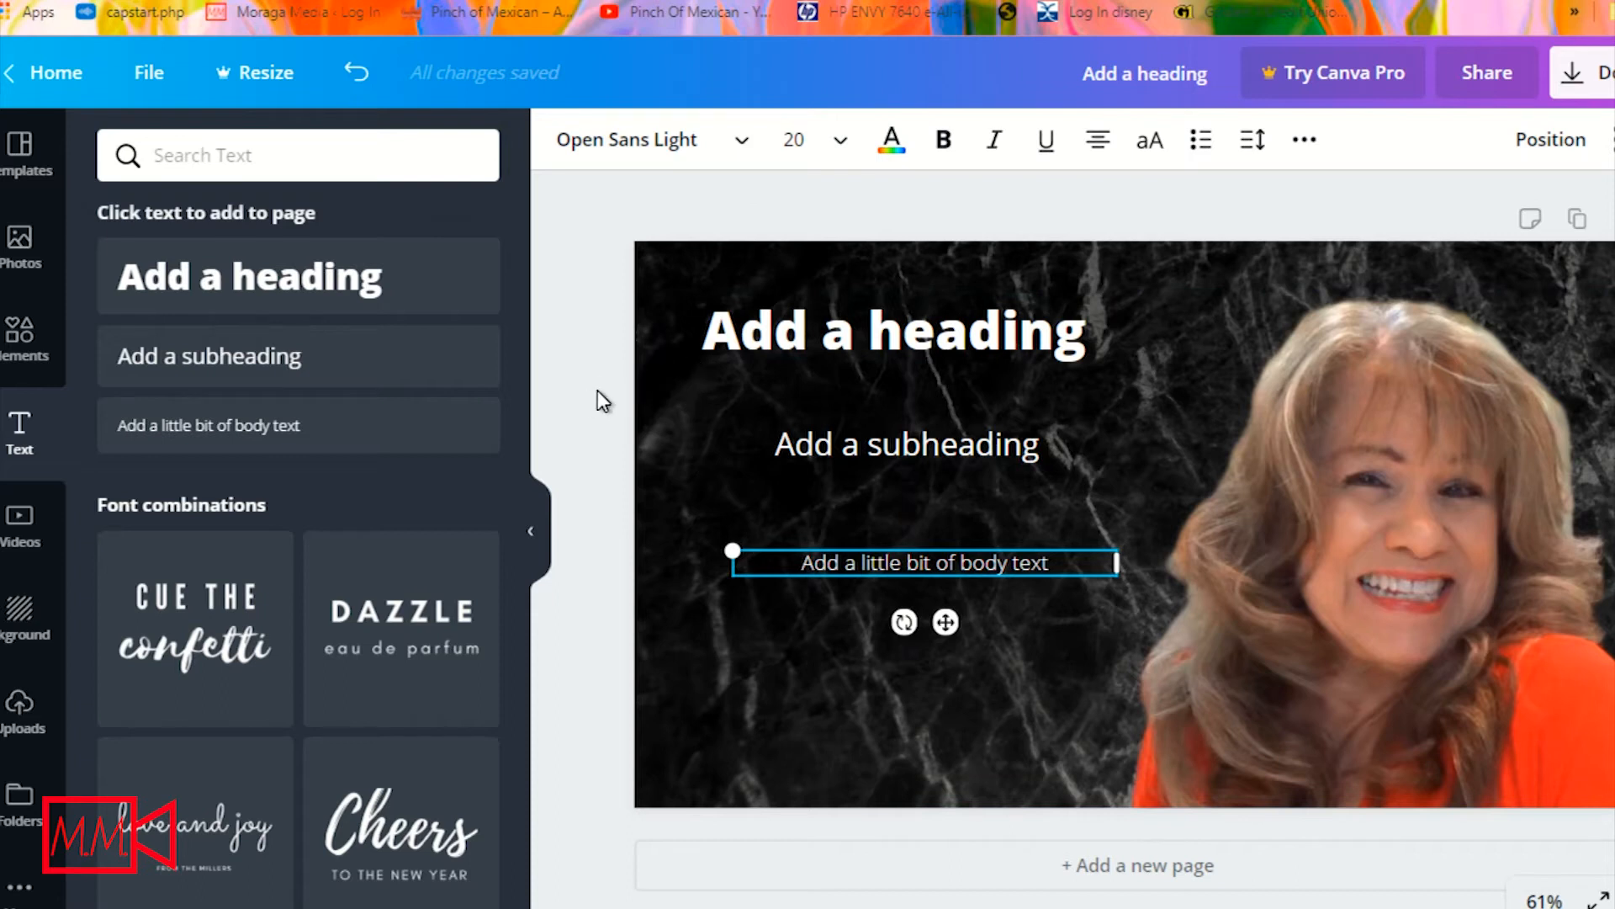
- Replace the heading's placeholder text with "How-to Create"
click(530, 534)
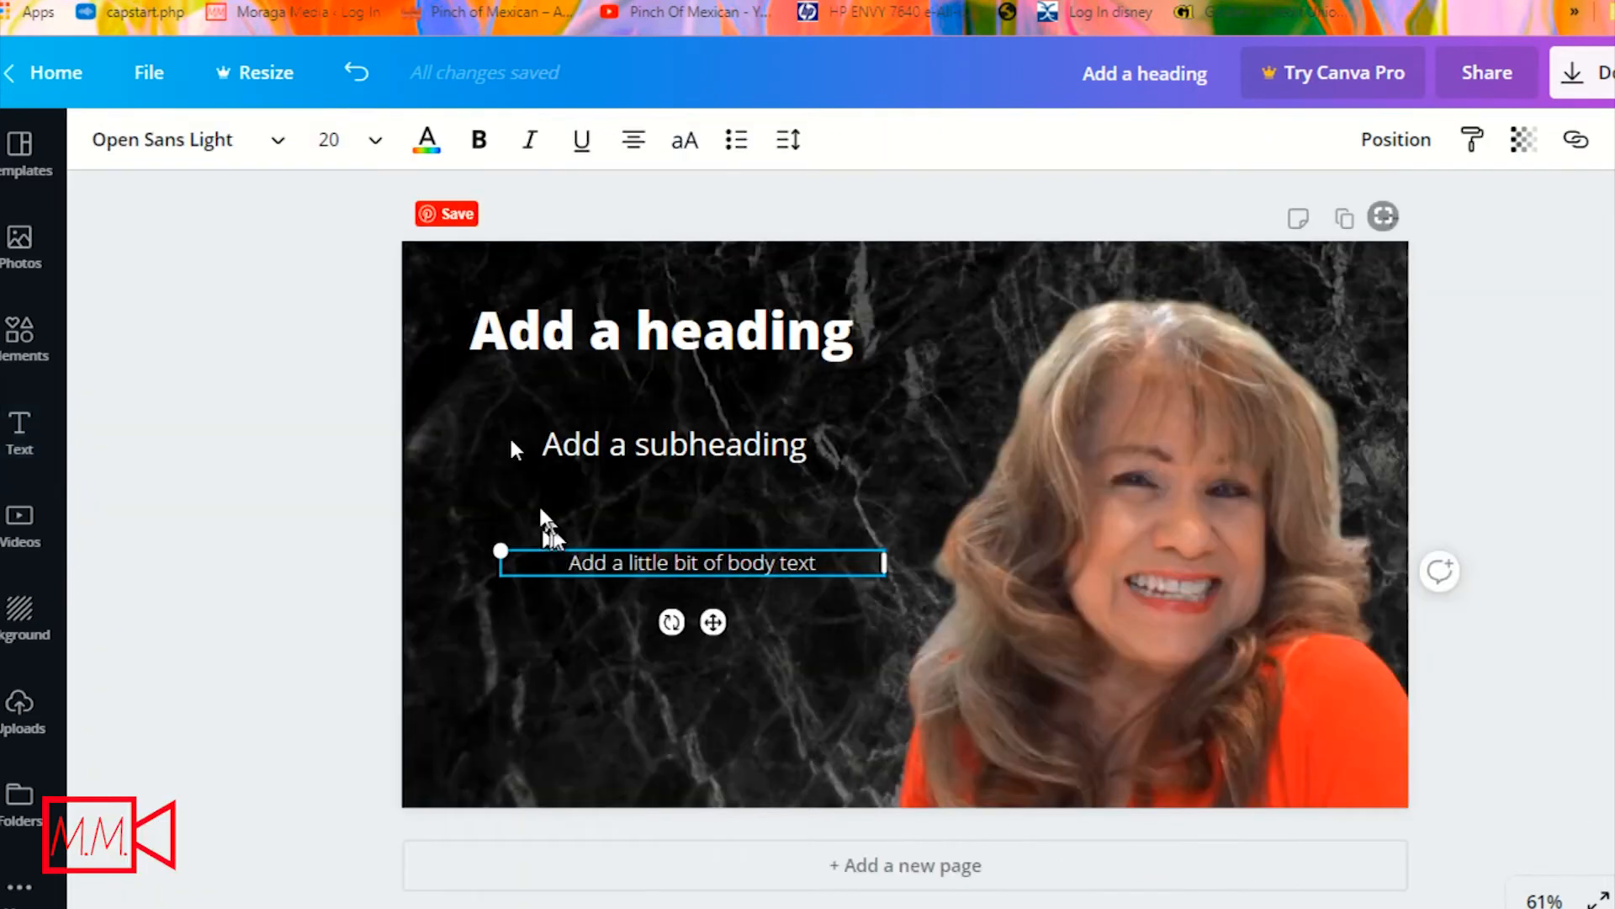
click(488, 336)
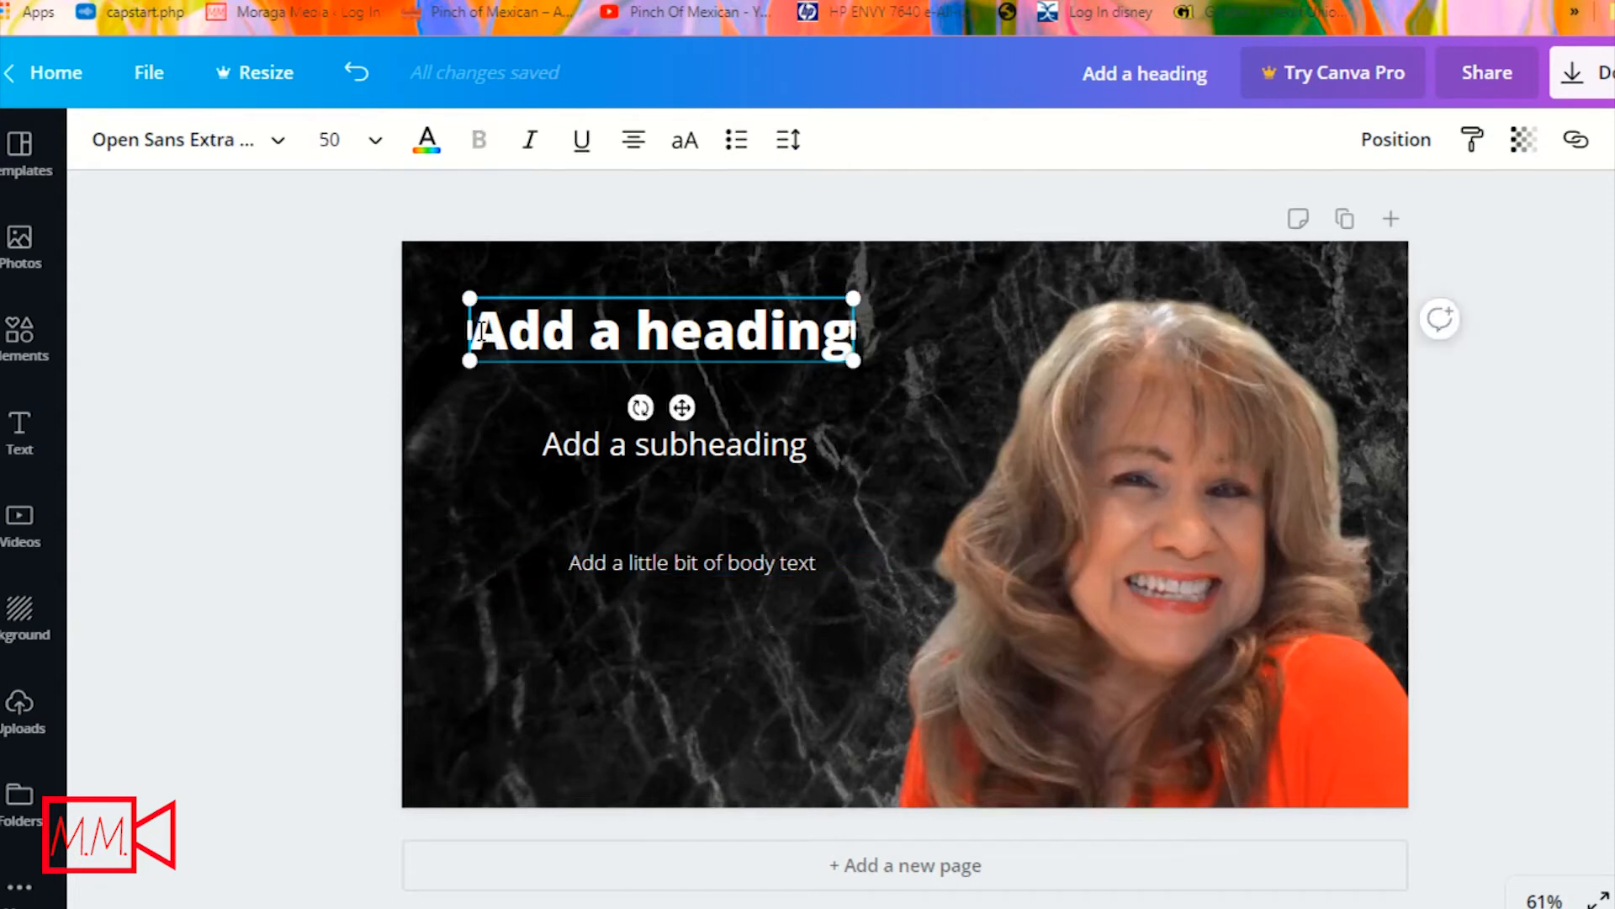
drag(482, 328, 843, 331)
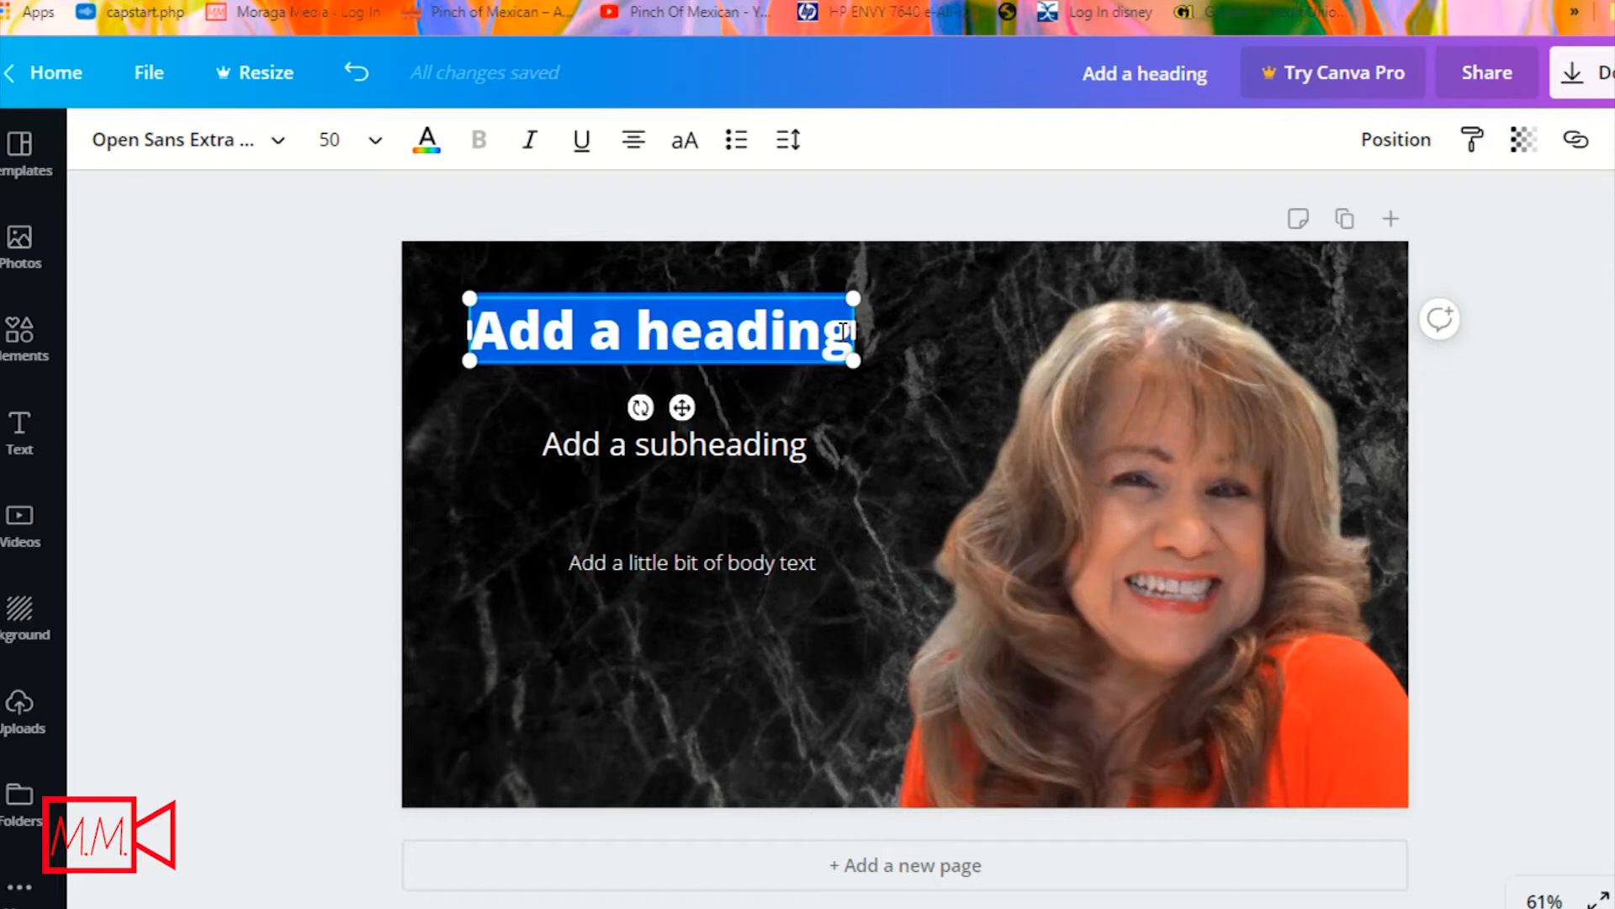
text(How t)
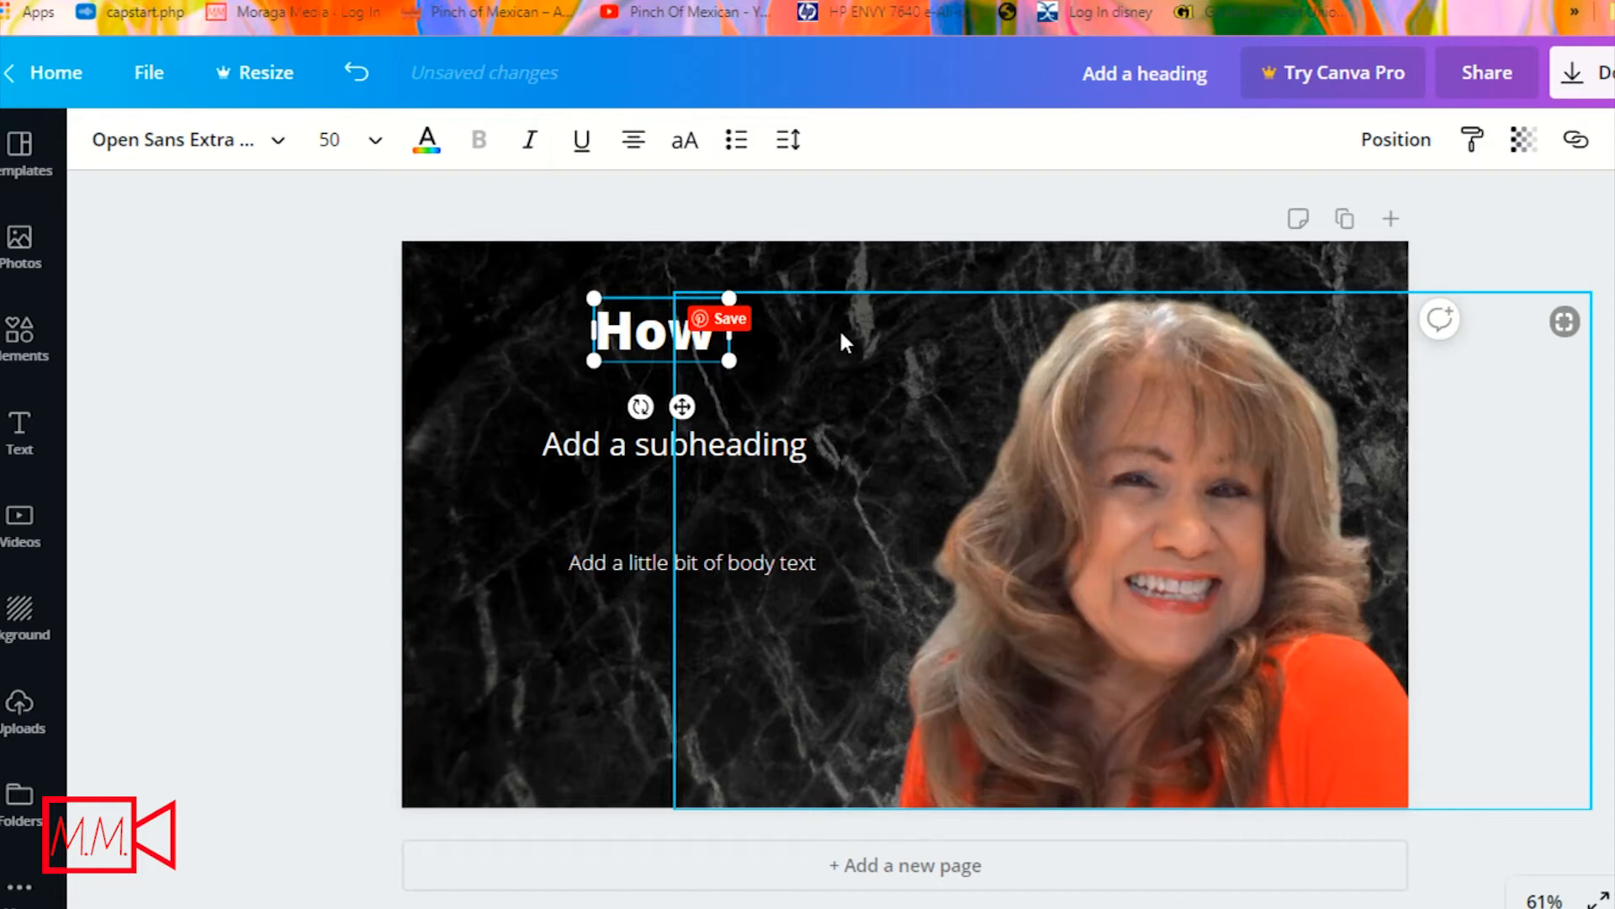
key(BackSpace)
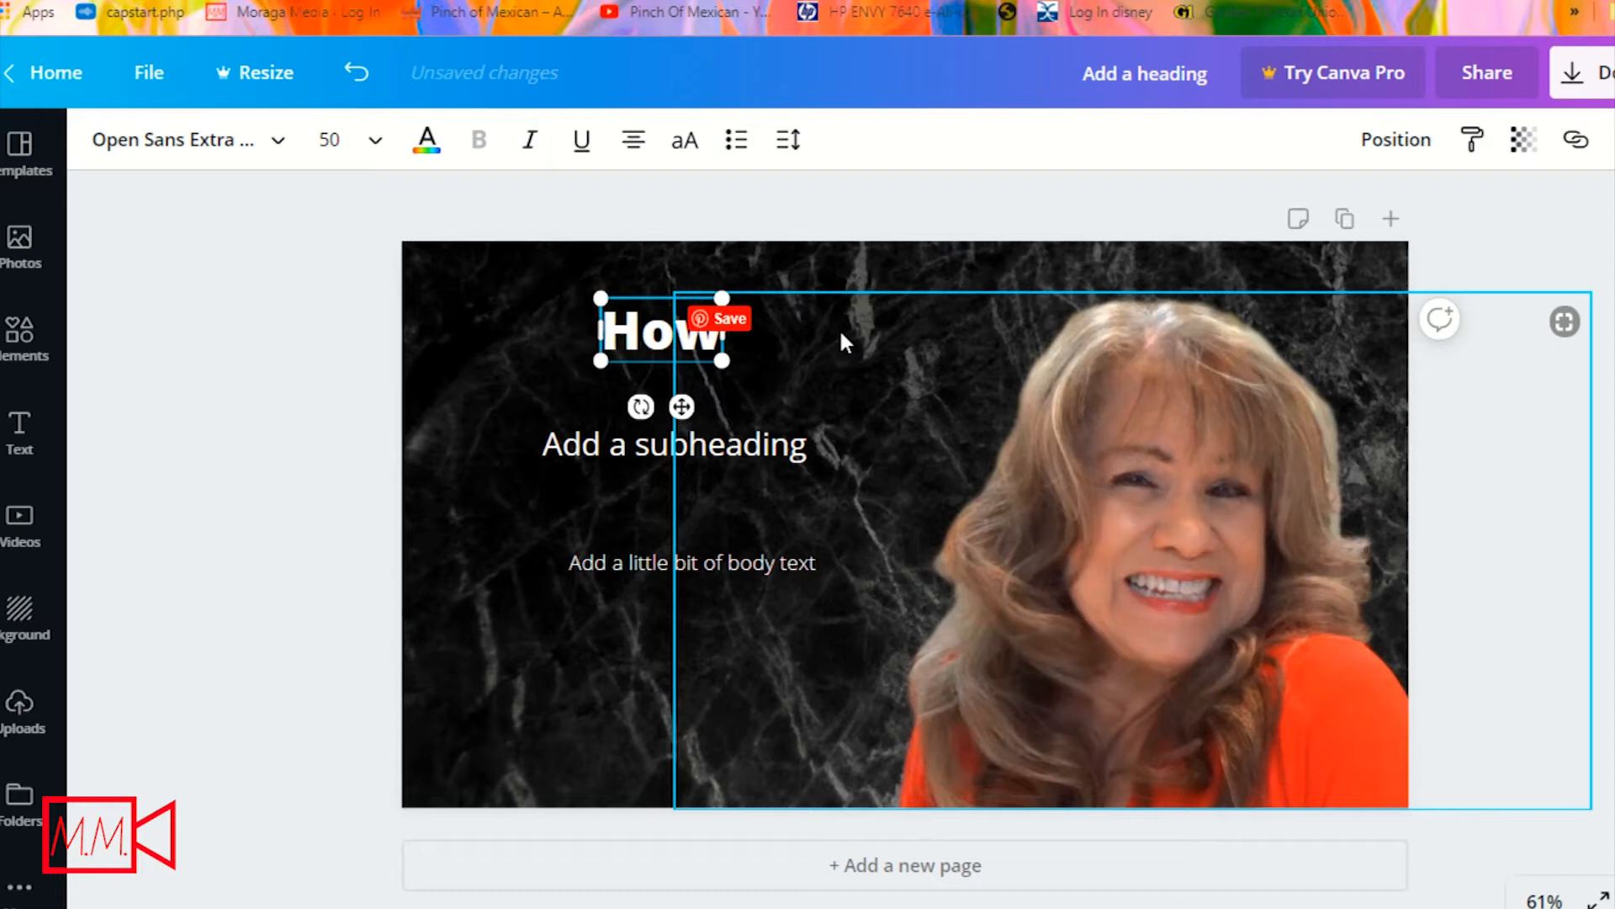
text(-)
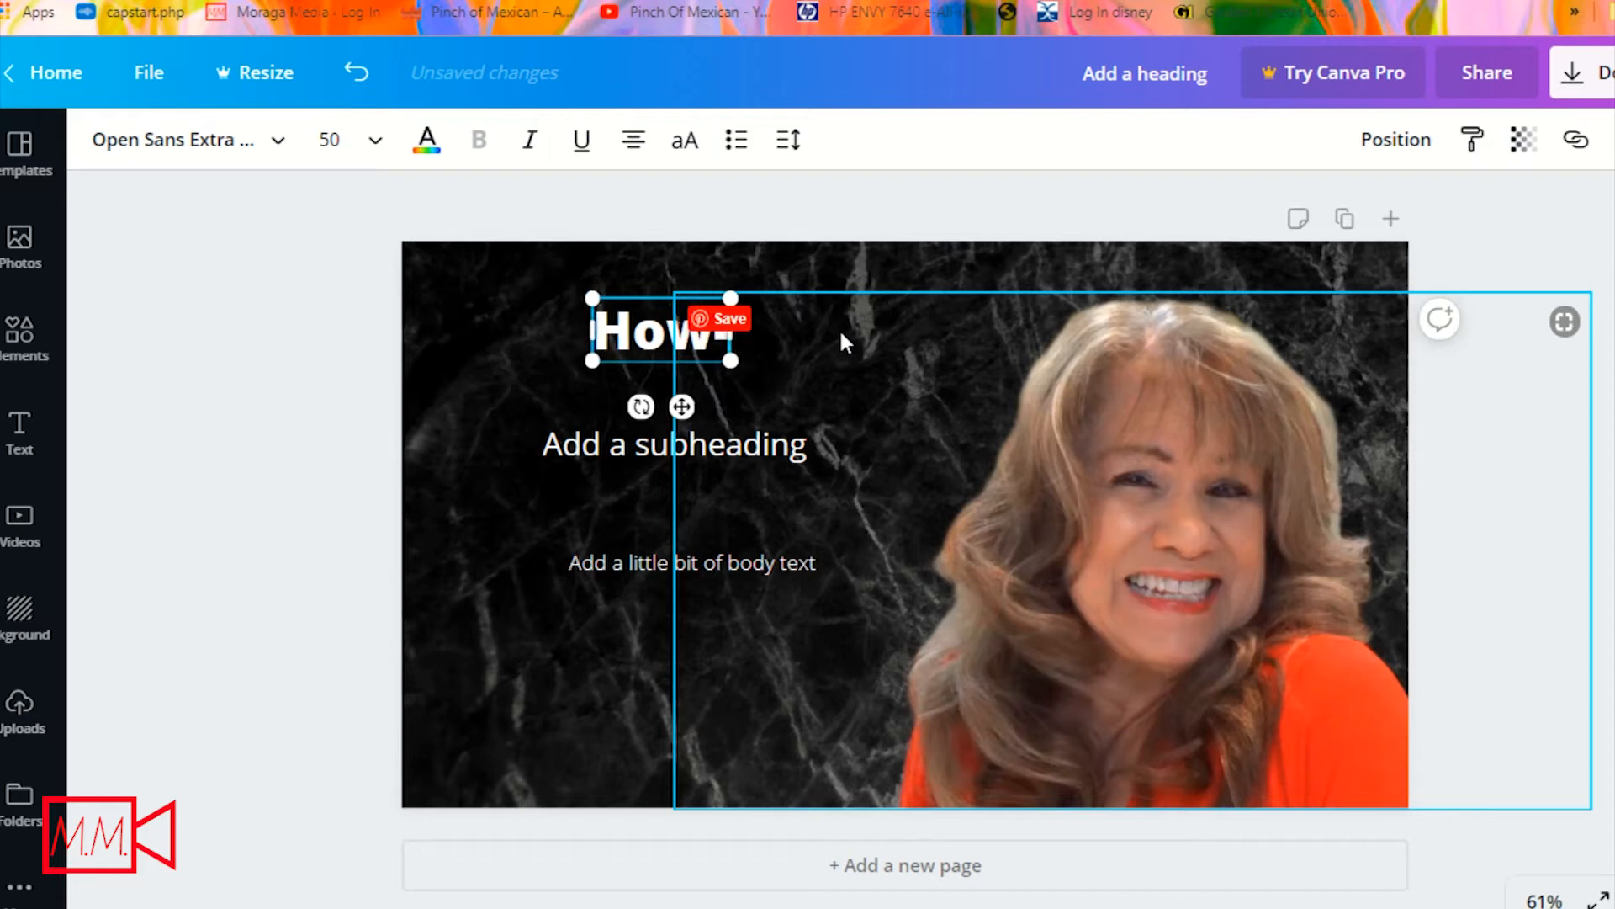
text(to)
key(BackSpace)
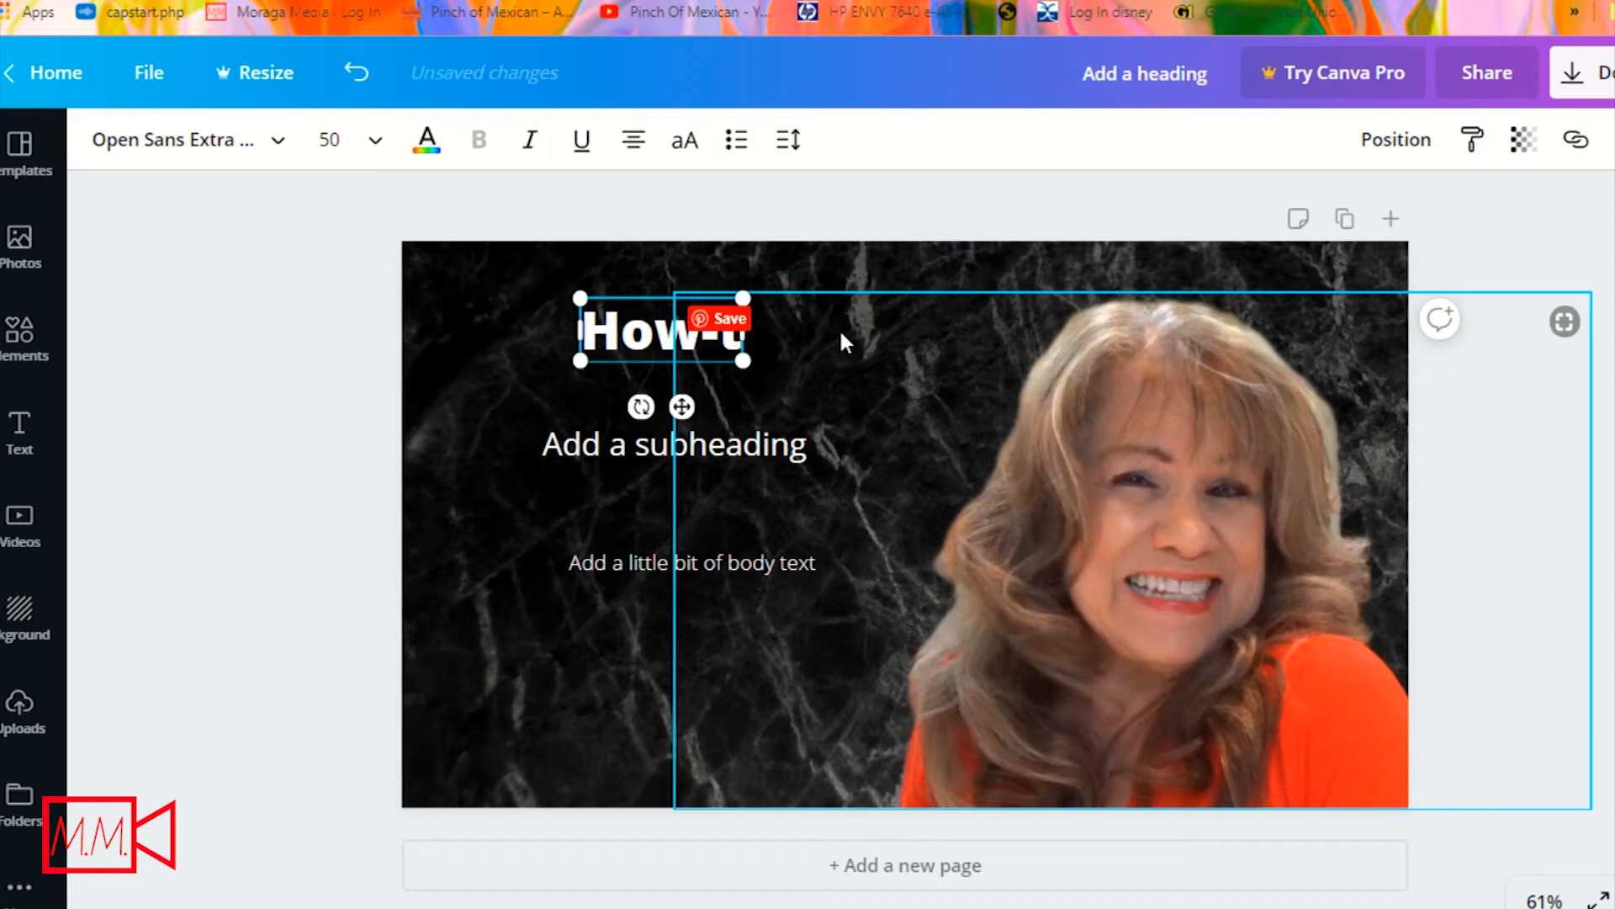
text(o)
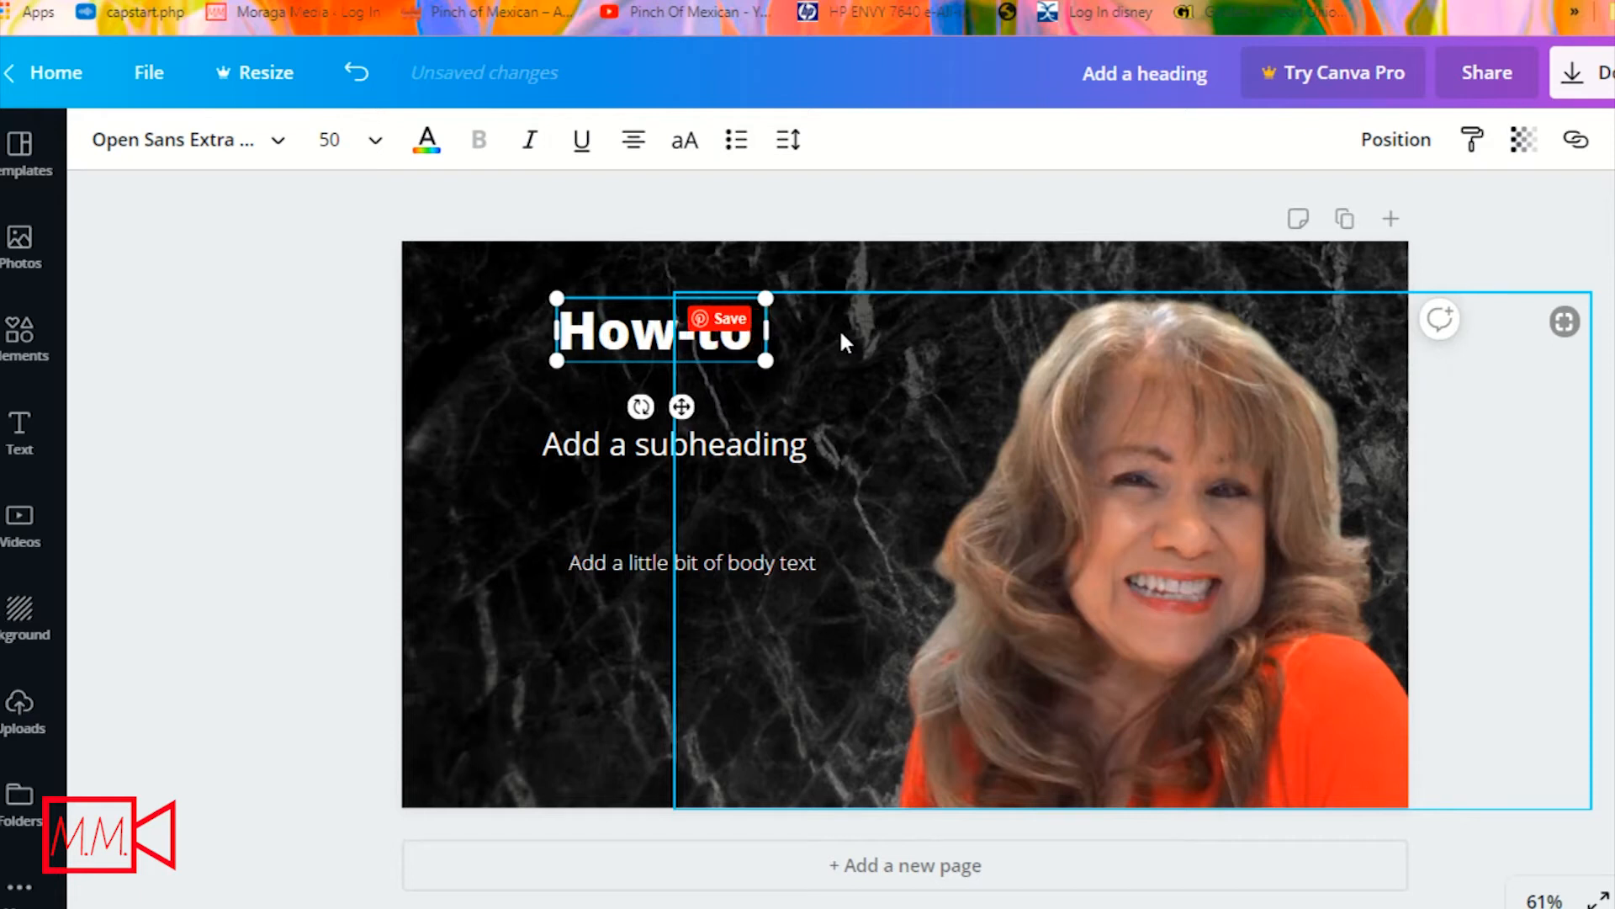
text( Create)
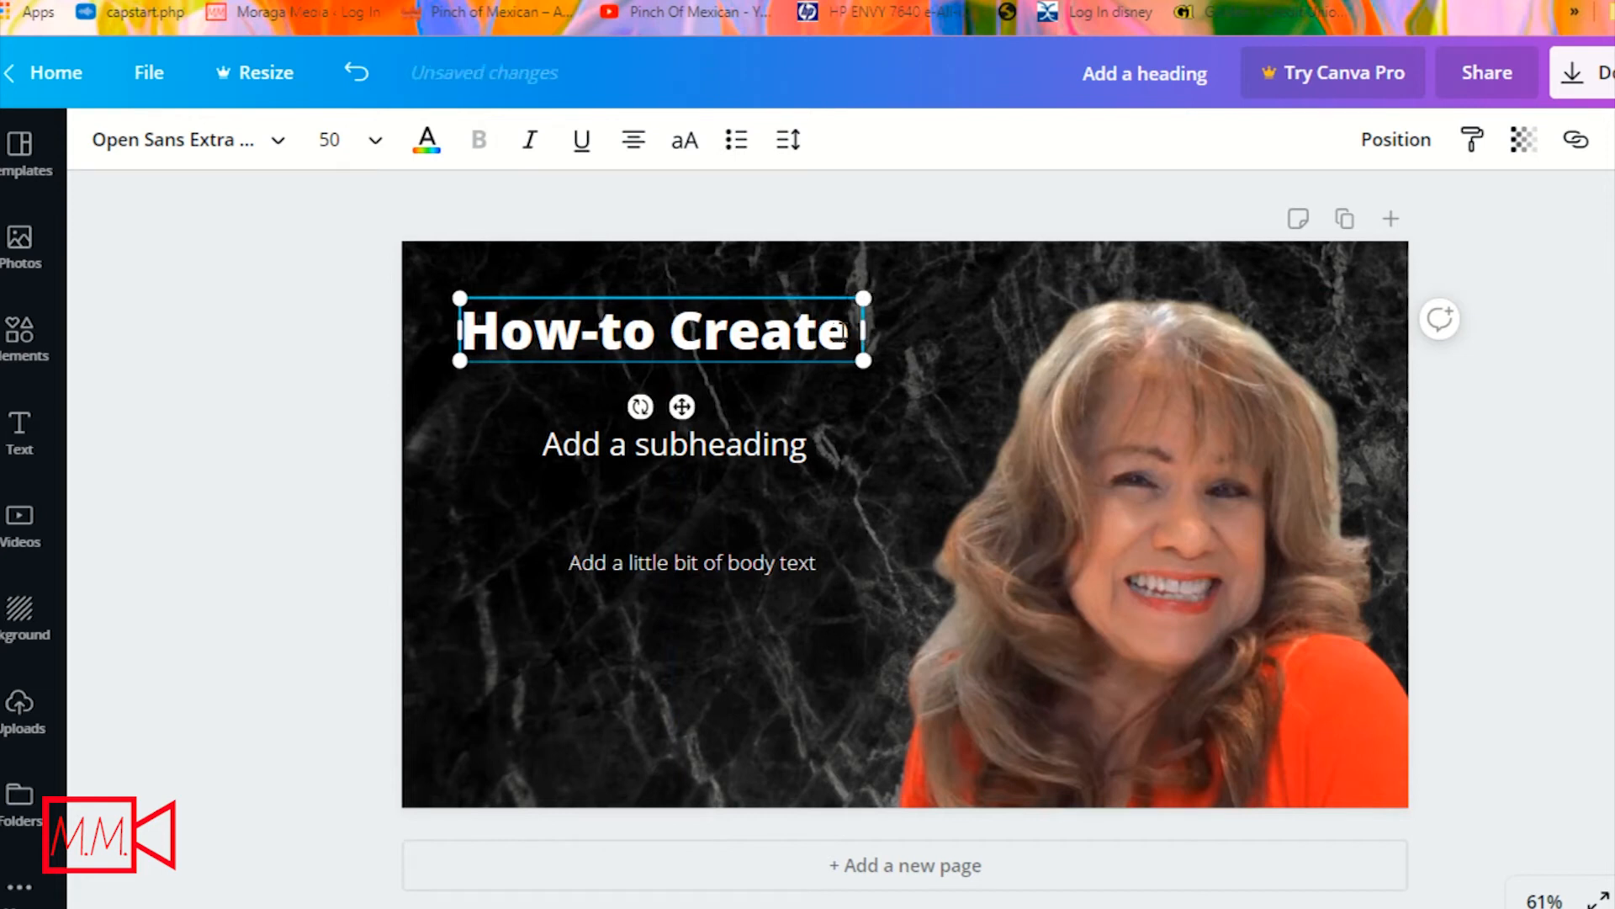
- Replace the subheading's placeholder text with "a BEAUTIFUL"
click(557, 447)
drag(543, 446, 852, 436)
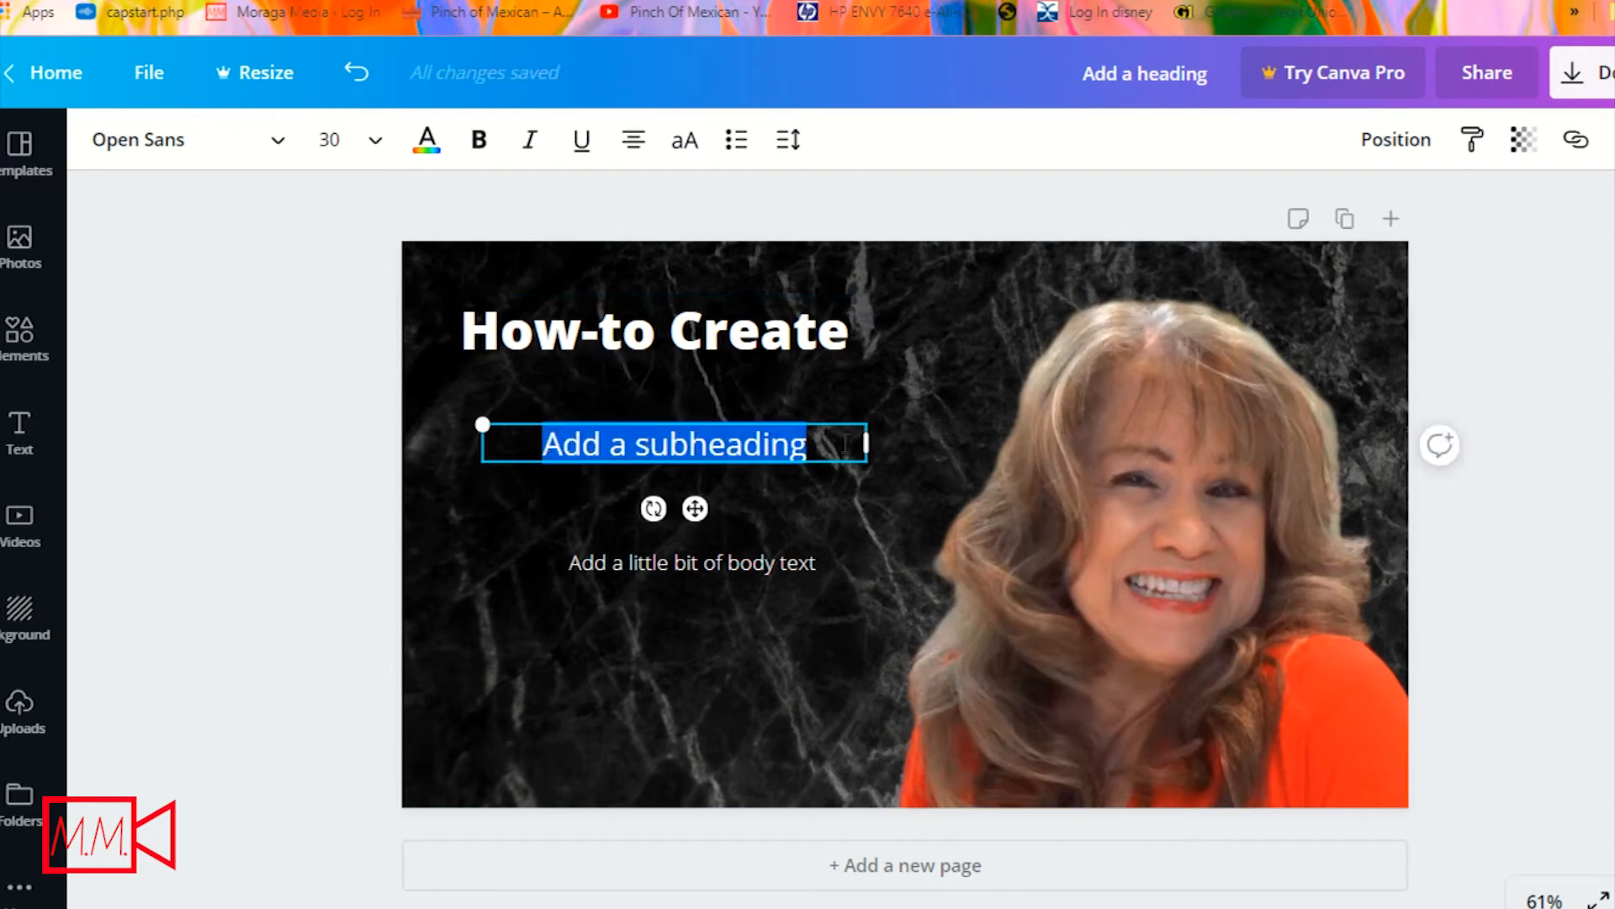
text(a)
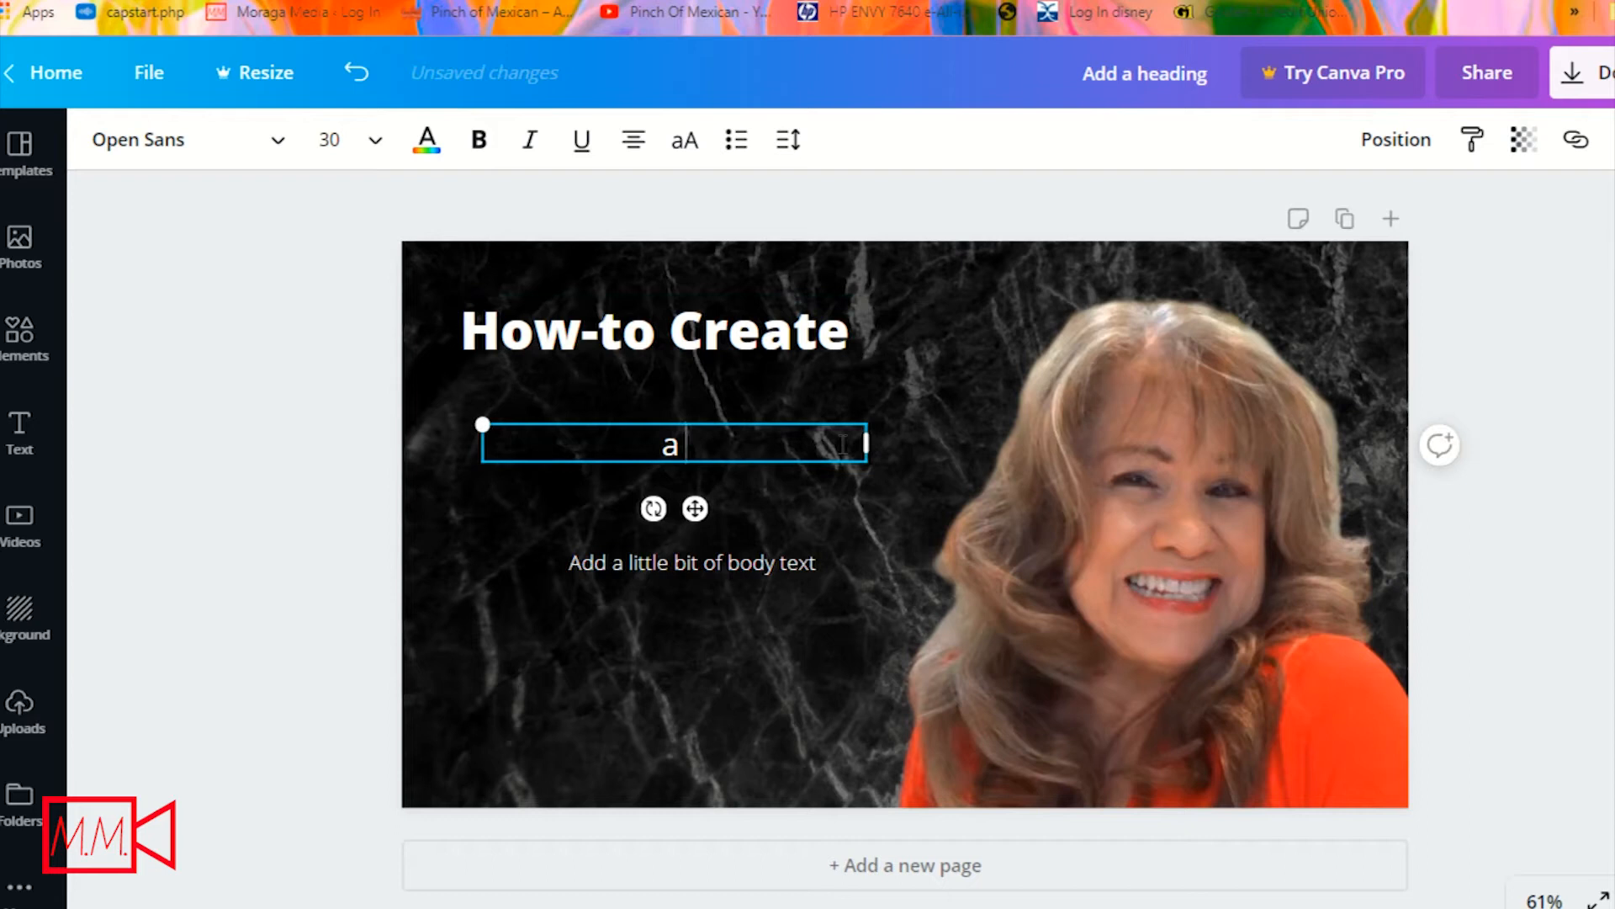
text( BEA)
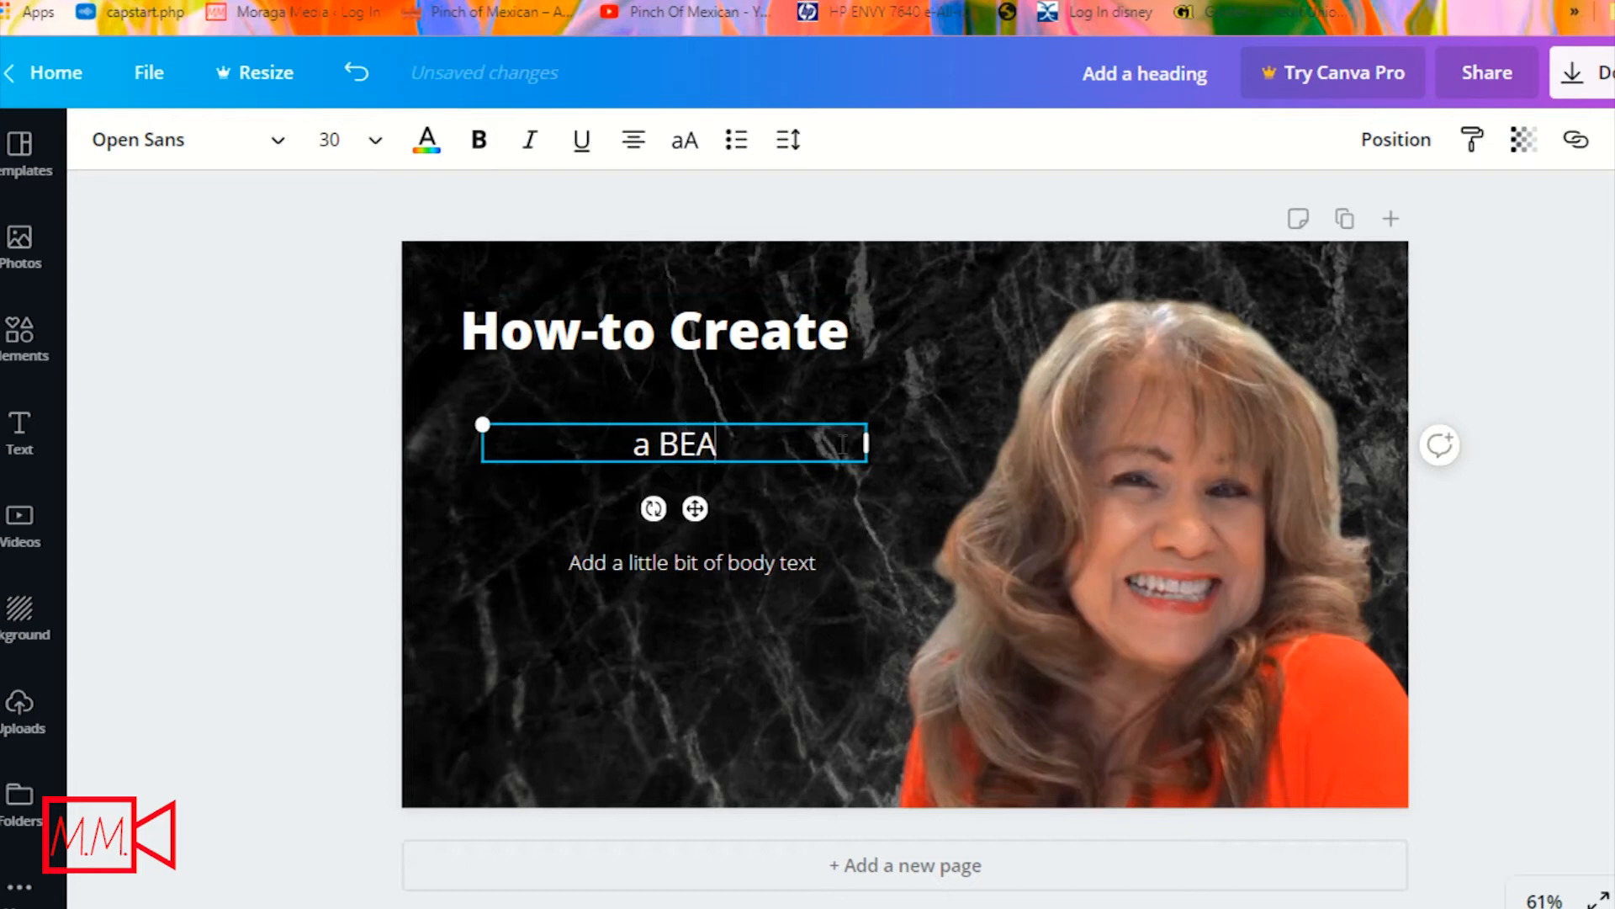
text(UTIFUL)
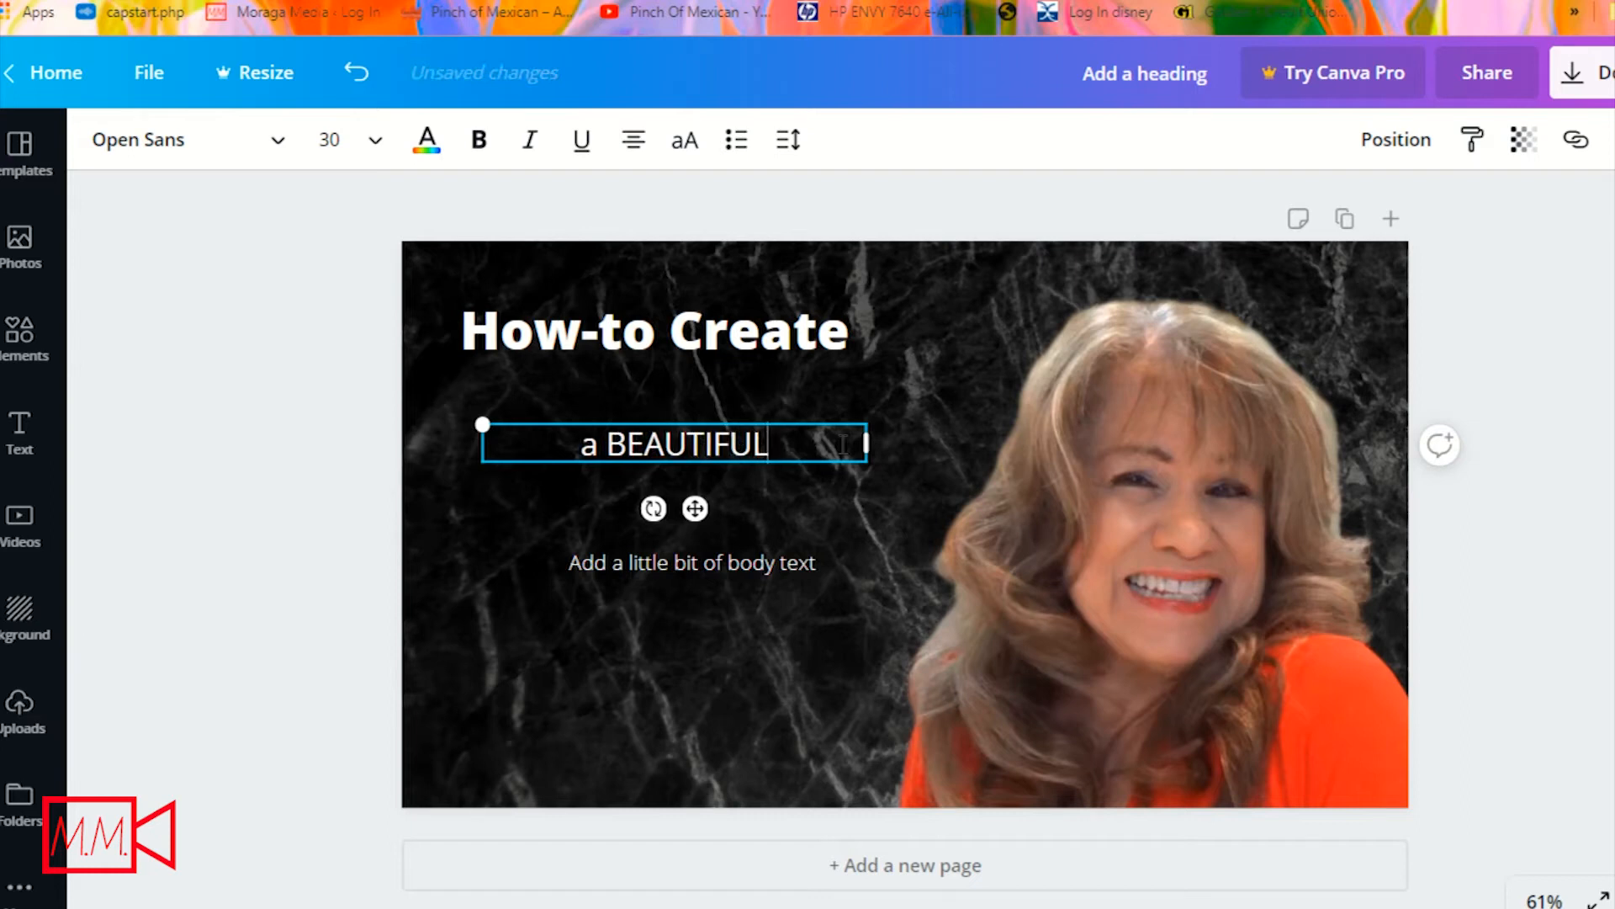
- Replace the body text placeholder with "THUMBNAIL!"
click(581, 559)
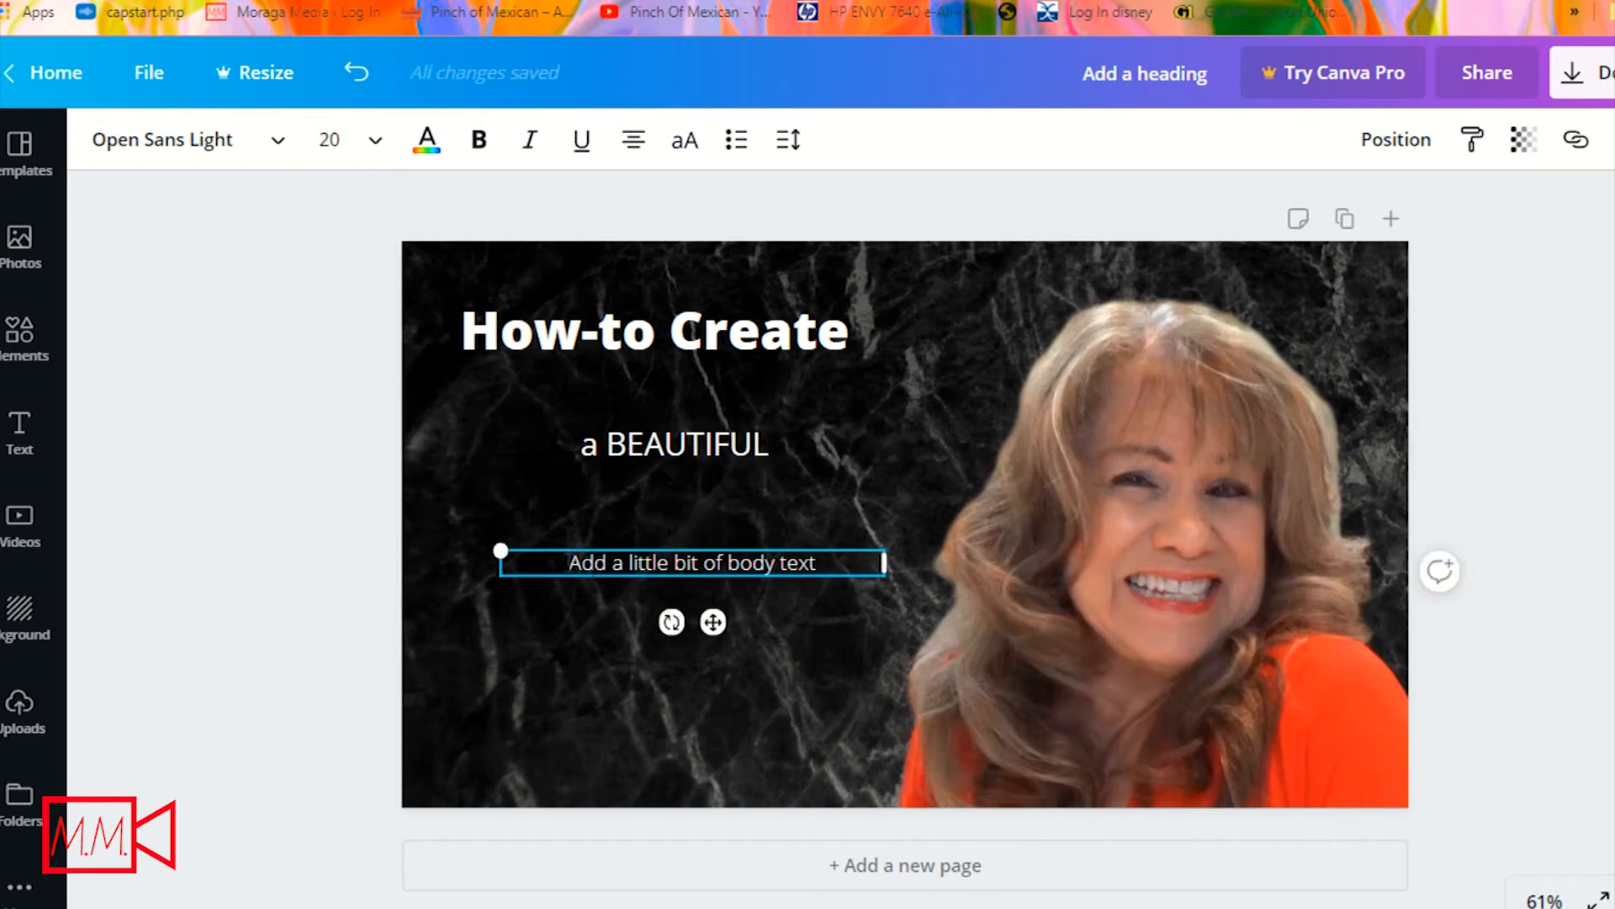
key(shift+Right)
key(shift+Right)
key(shift+Right)
key(shift+Right)
key(shift+Right)
key(shift+Right)
key(shift+Right)
key(shift+Right)
key(shift+Right)
key(shift+Right)
key(shift+Right)
key(shift+Right)
key(shift+Right)
key(shift+Right)
key(shift+Right)
key(shift+Right)
key(shift+Right)
key(shift+Right)
key(shift+Right)
key(shift+Right)
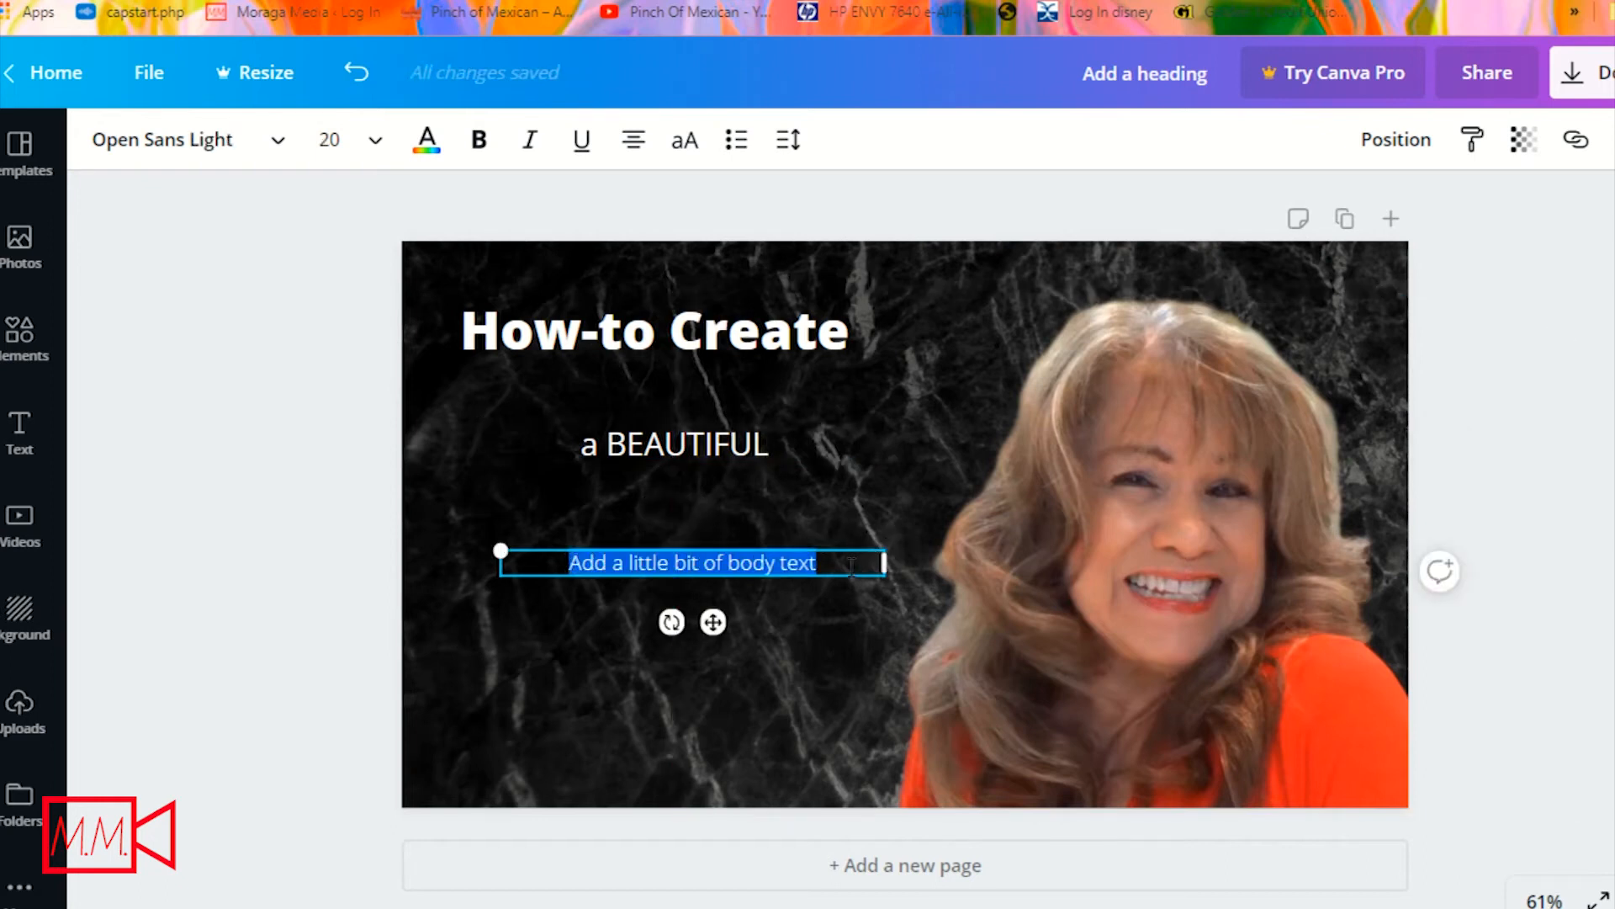
text(tHUMB)
key(BackSpace)
key(BackSpace)
key(BackSpace)
key(BackSpace)
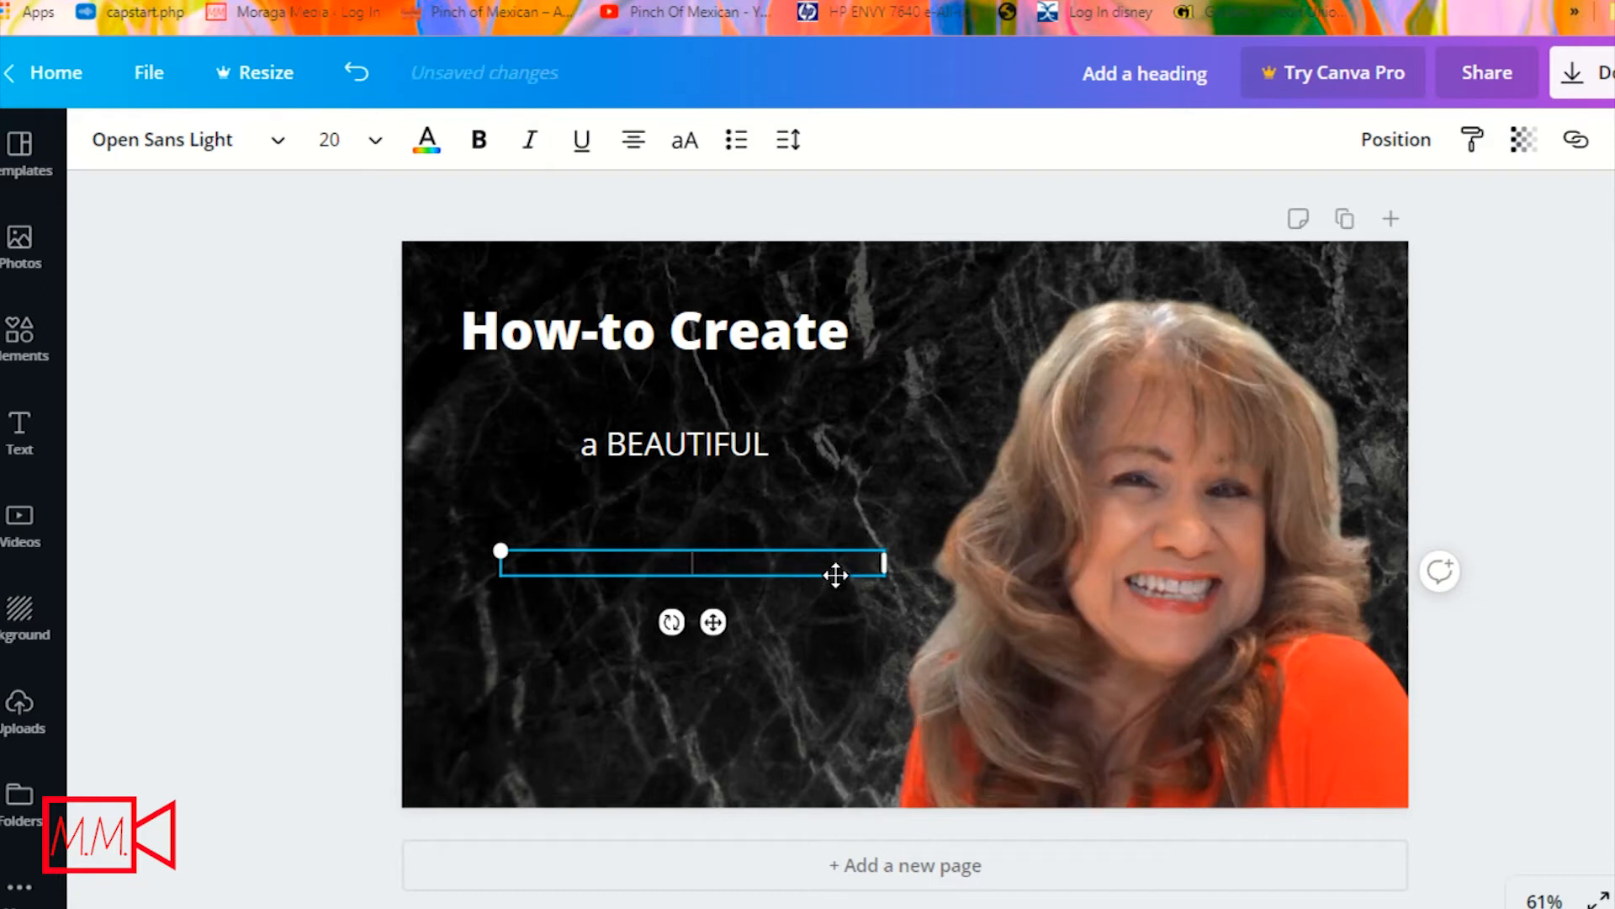
text(HUMBNAIL!)
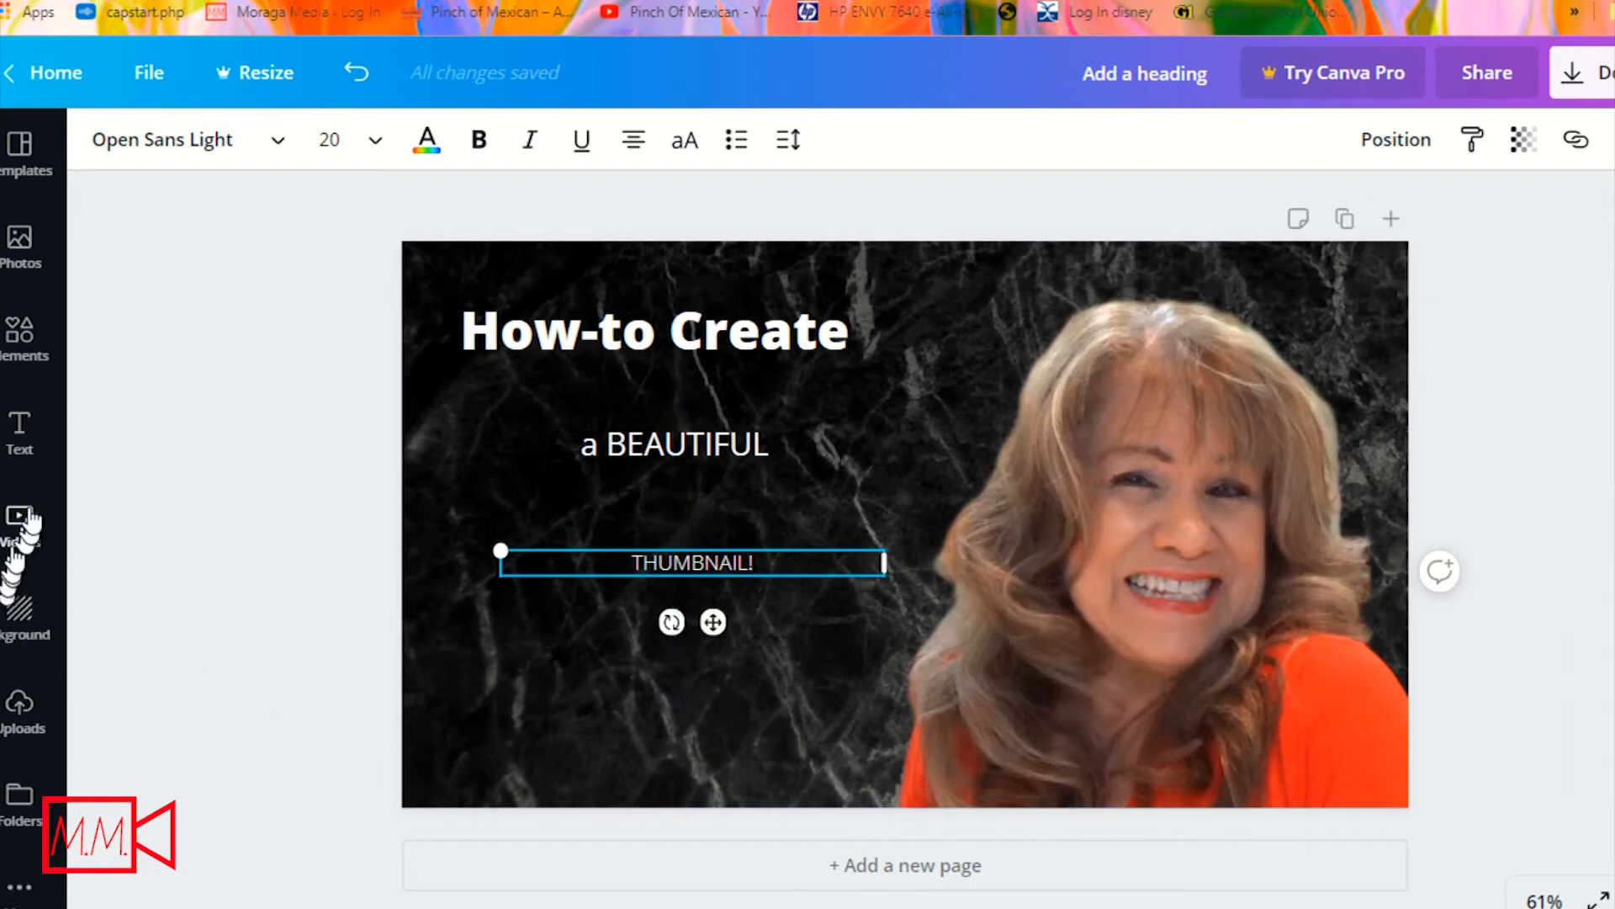
- Add the "Cheers to the new year" font combination below "THUMBNAIL!", replace its small line with "USING CANVA" and enlarge the group slightly
click(21, 434)
drag(341, 873, 850, 738)
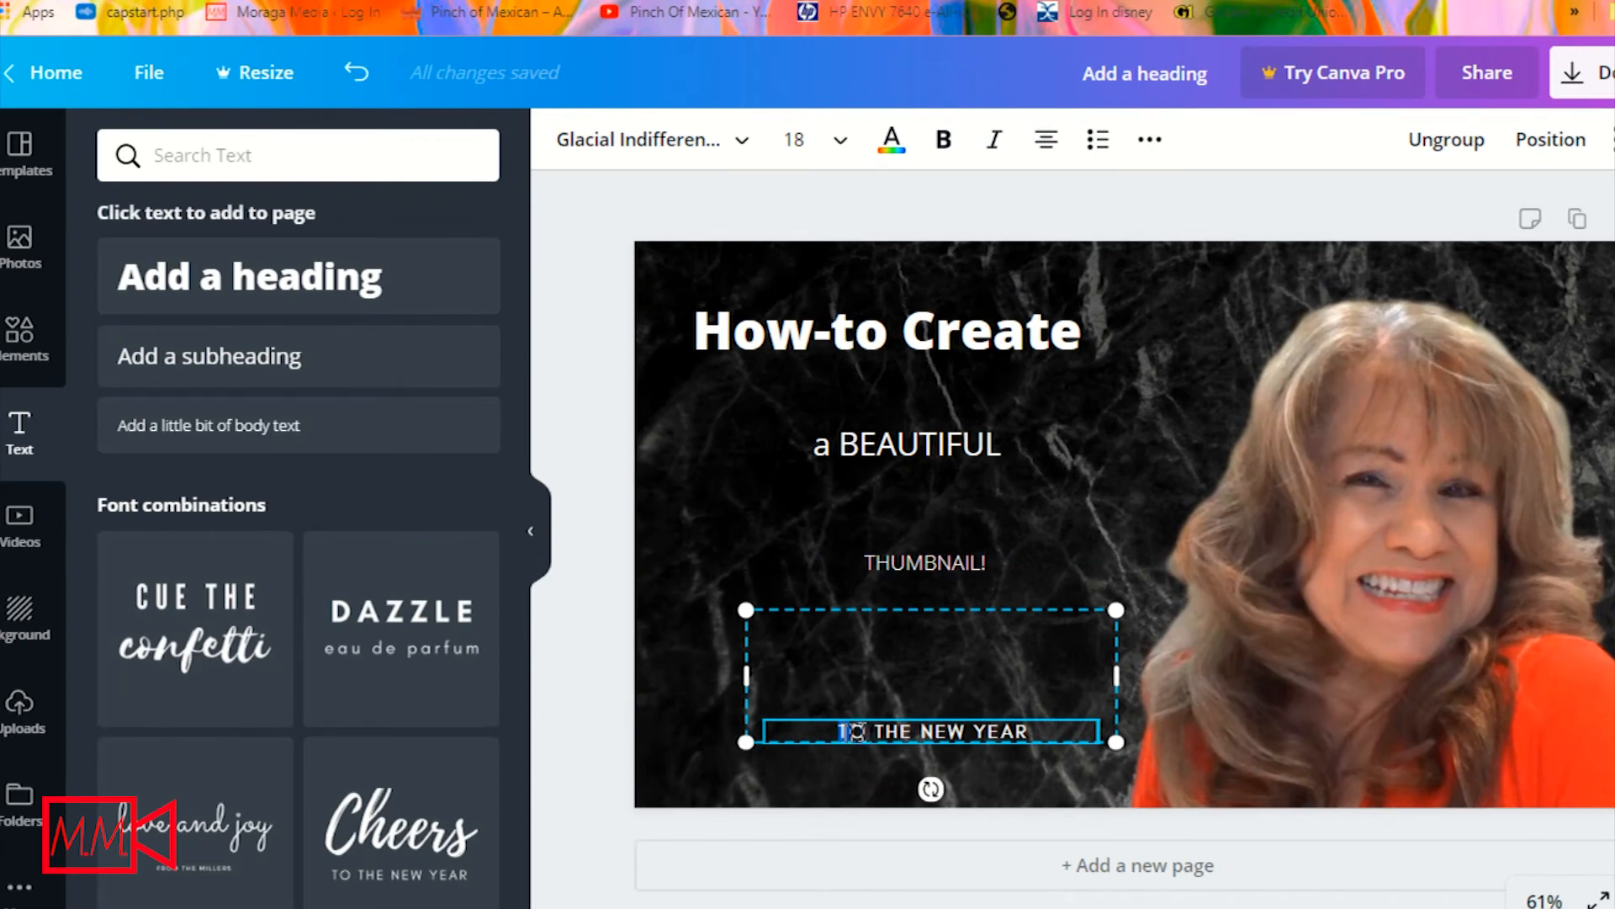
drag(852, 731, 1127, 731)
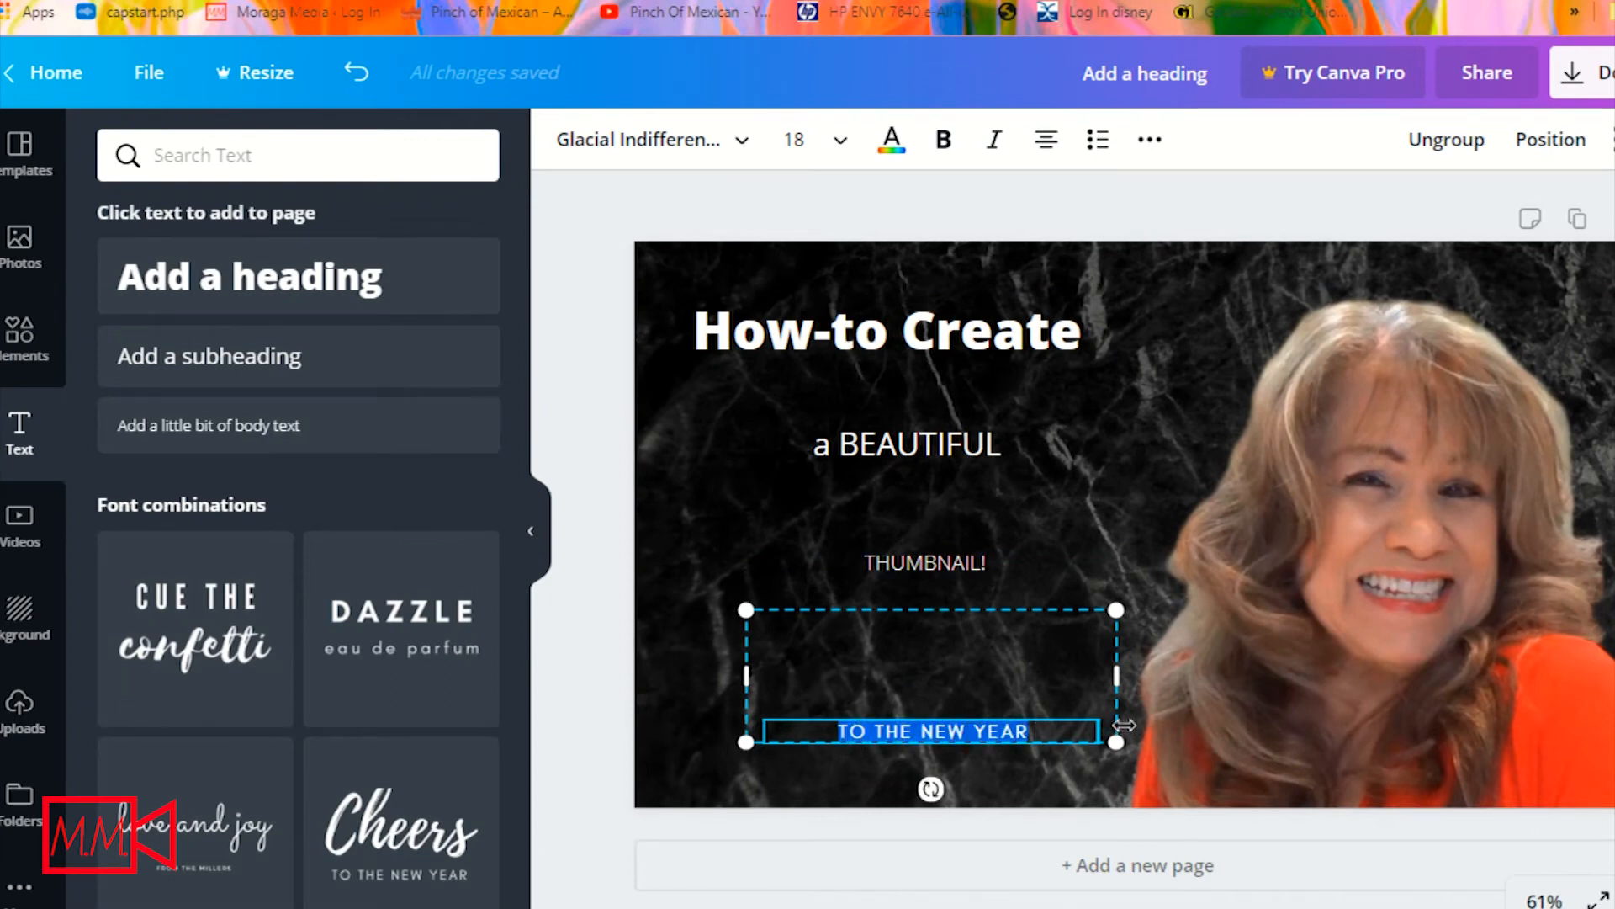
text(USING CANVA)
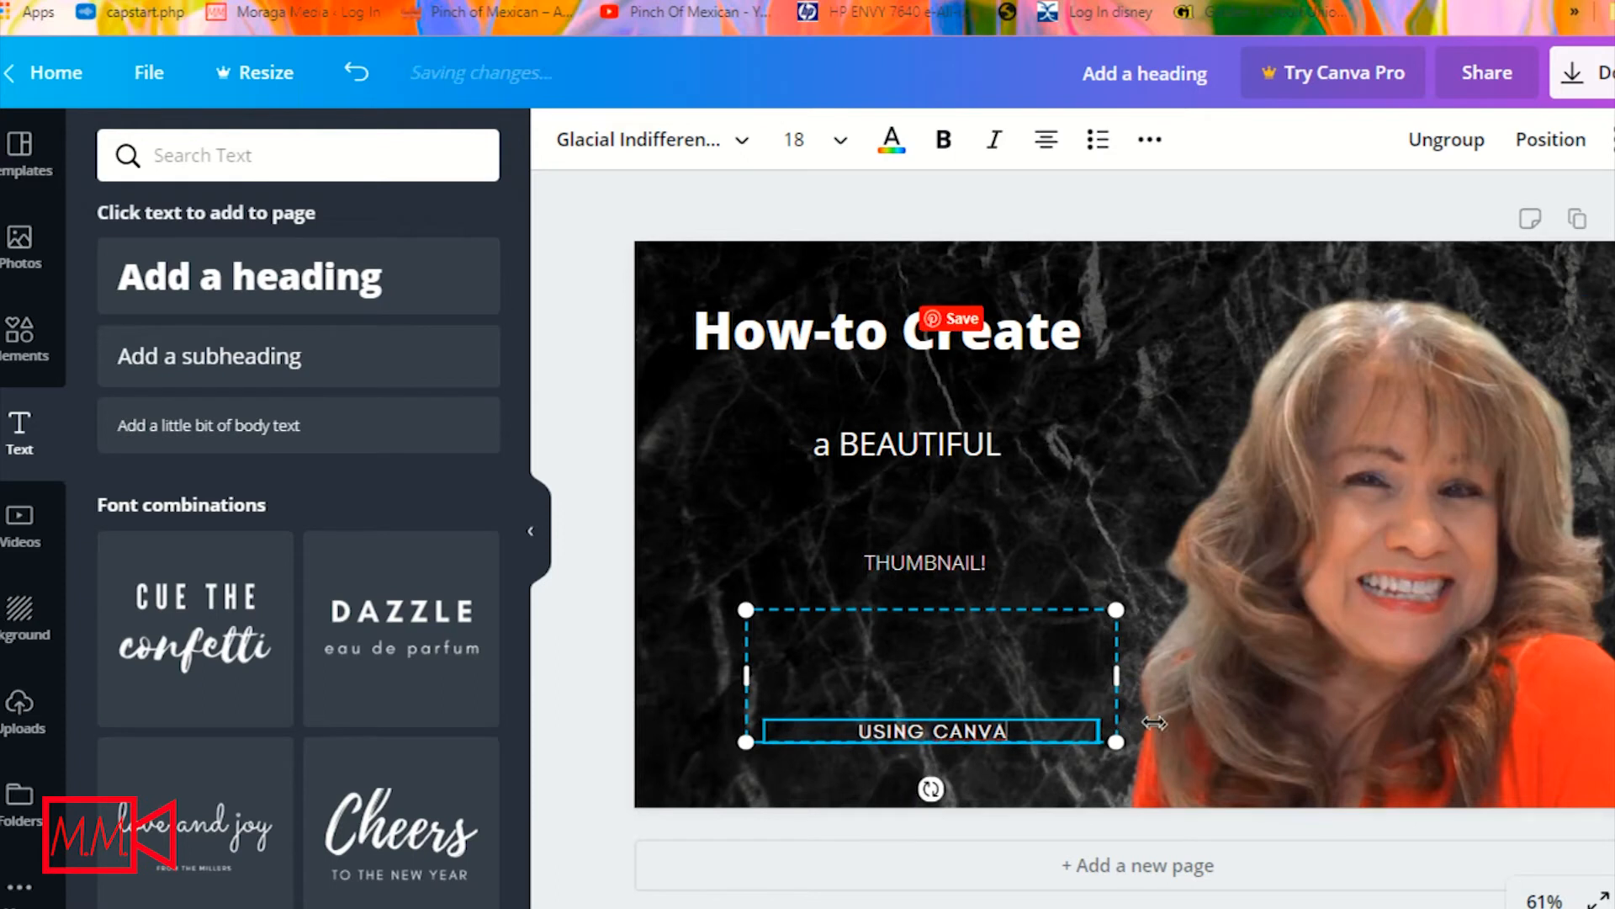
mouse_move(1115, 627)
mouse_down()
mouse_move(1085, 637)
mouse_move(1130, 629)
mouse_up()
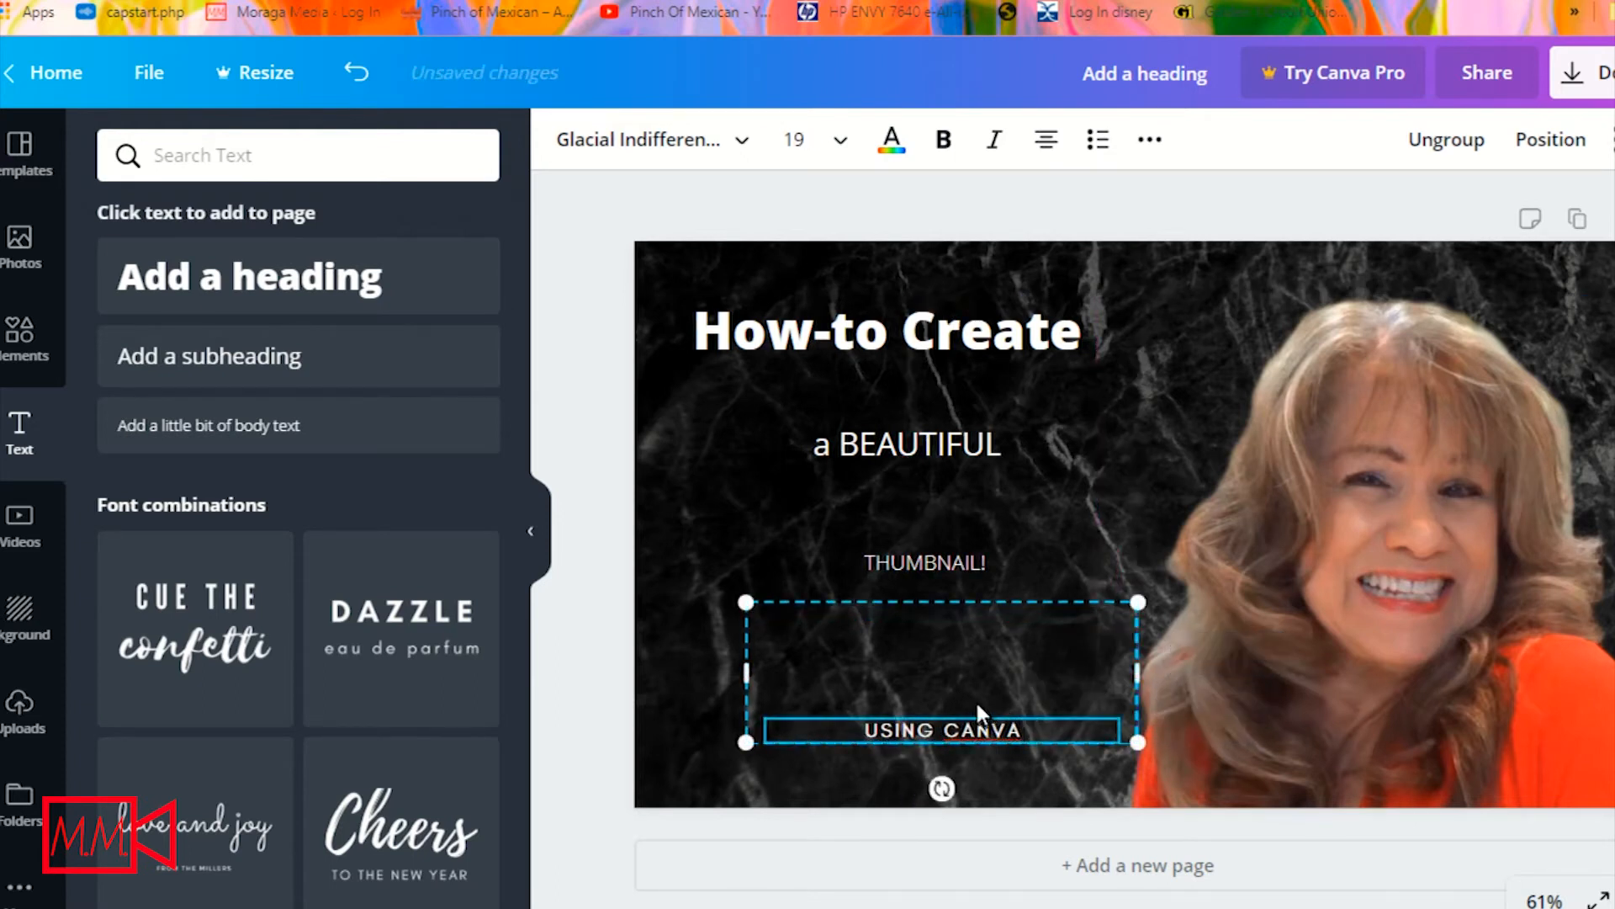
- Try font sizes 120 and 80 on the "THUMBNAIL!" text
click(864, 560)
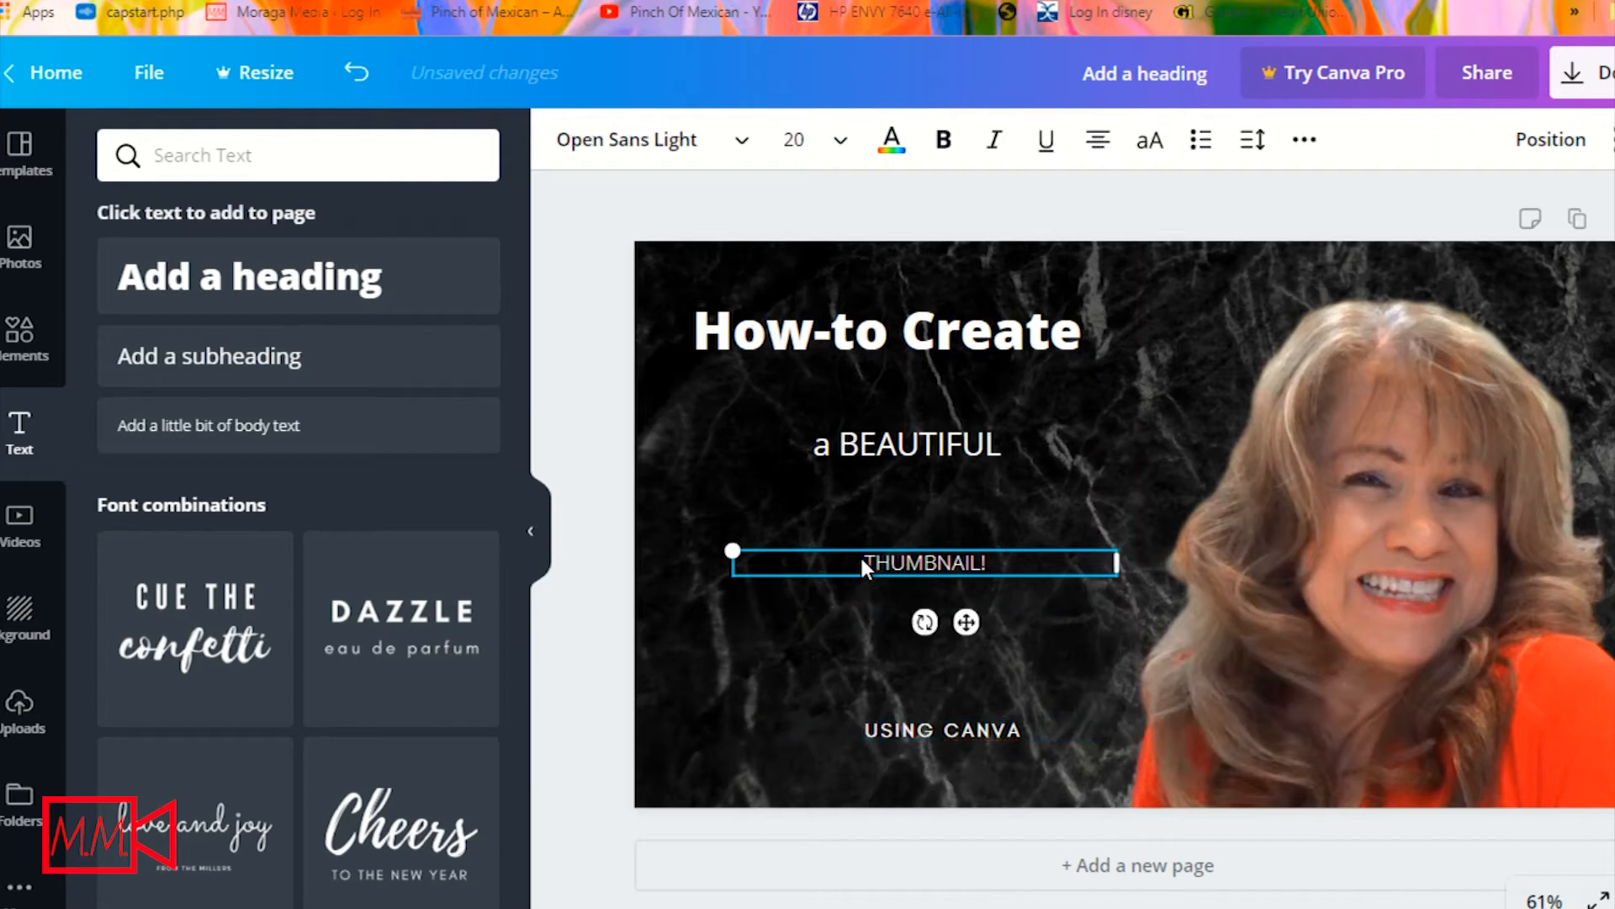
double_click(864, 560)
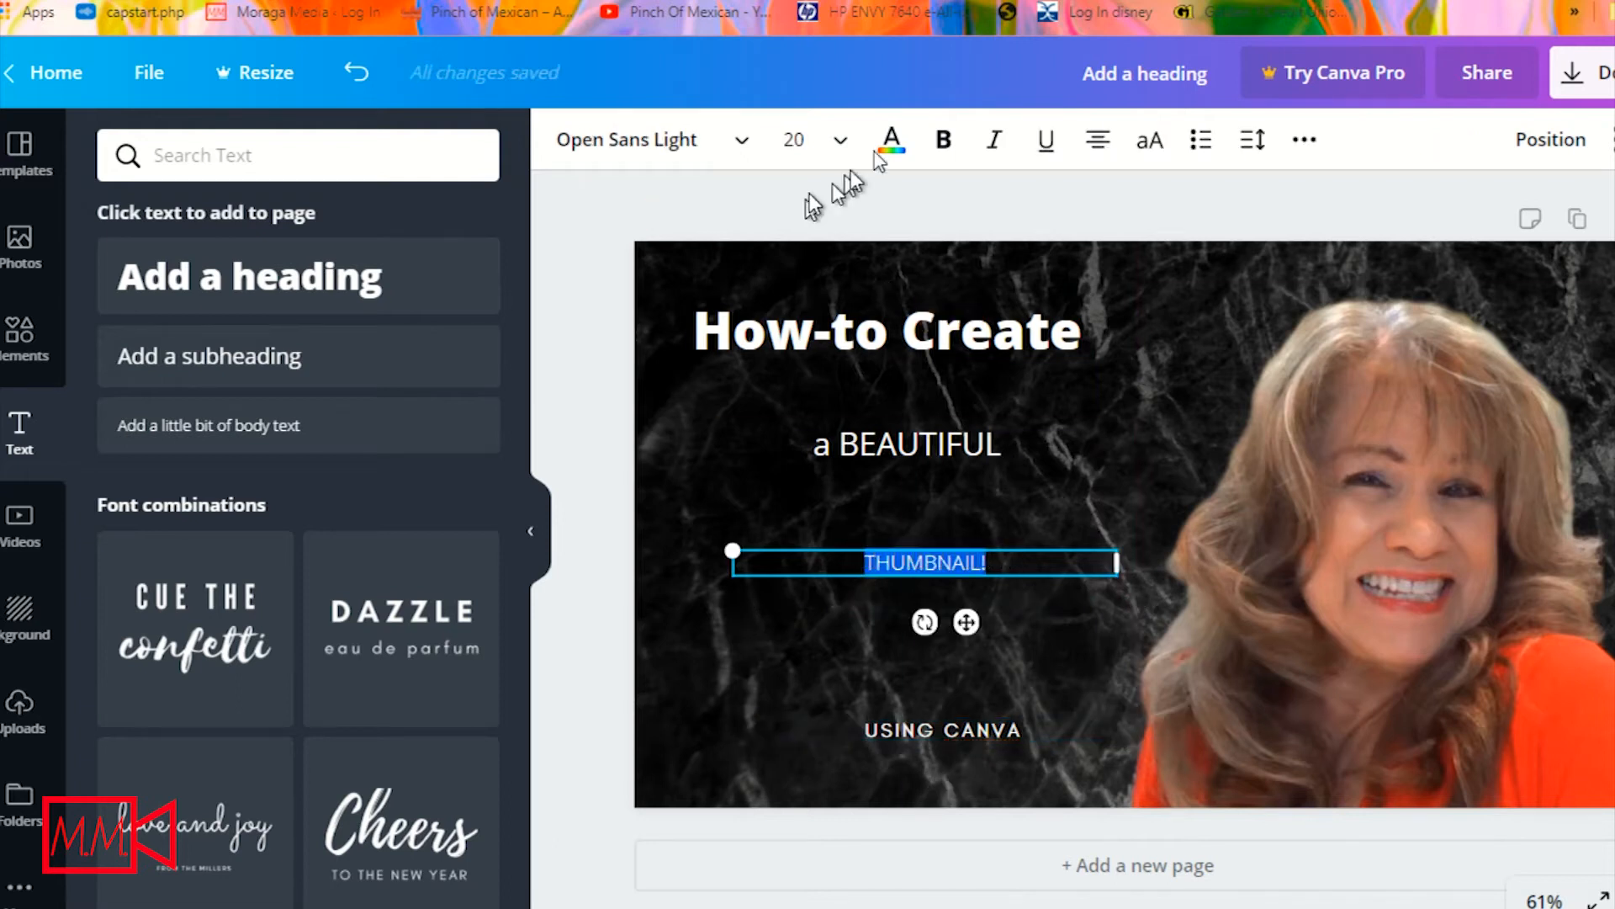
click(840, 145)
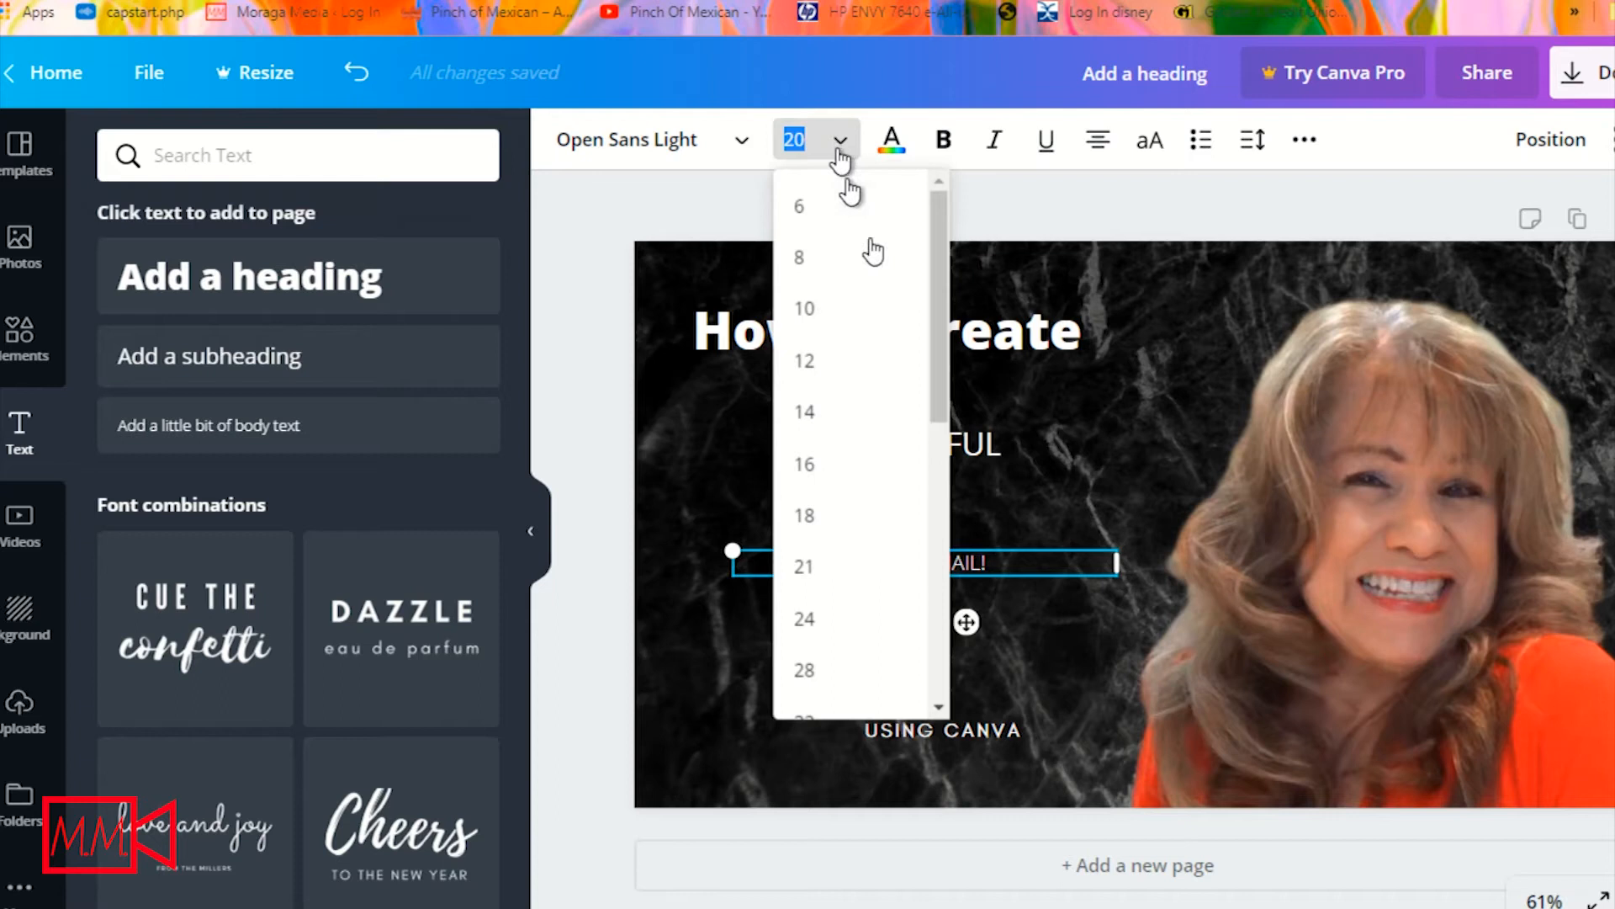
drag(940, 310, 940, 588)
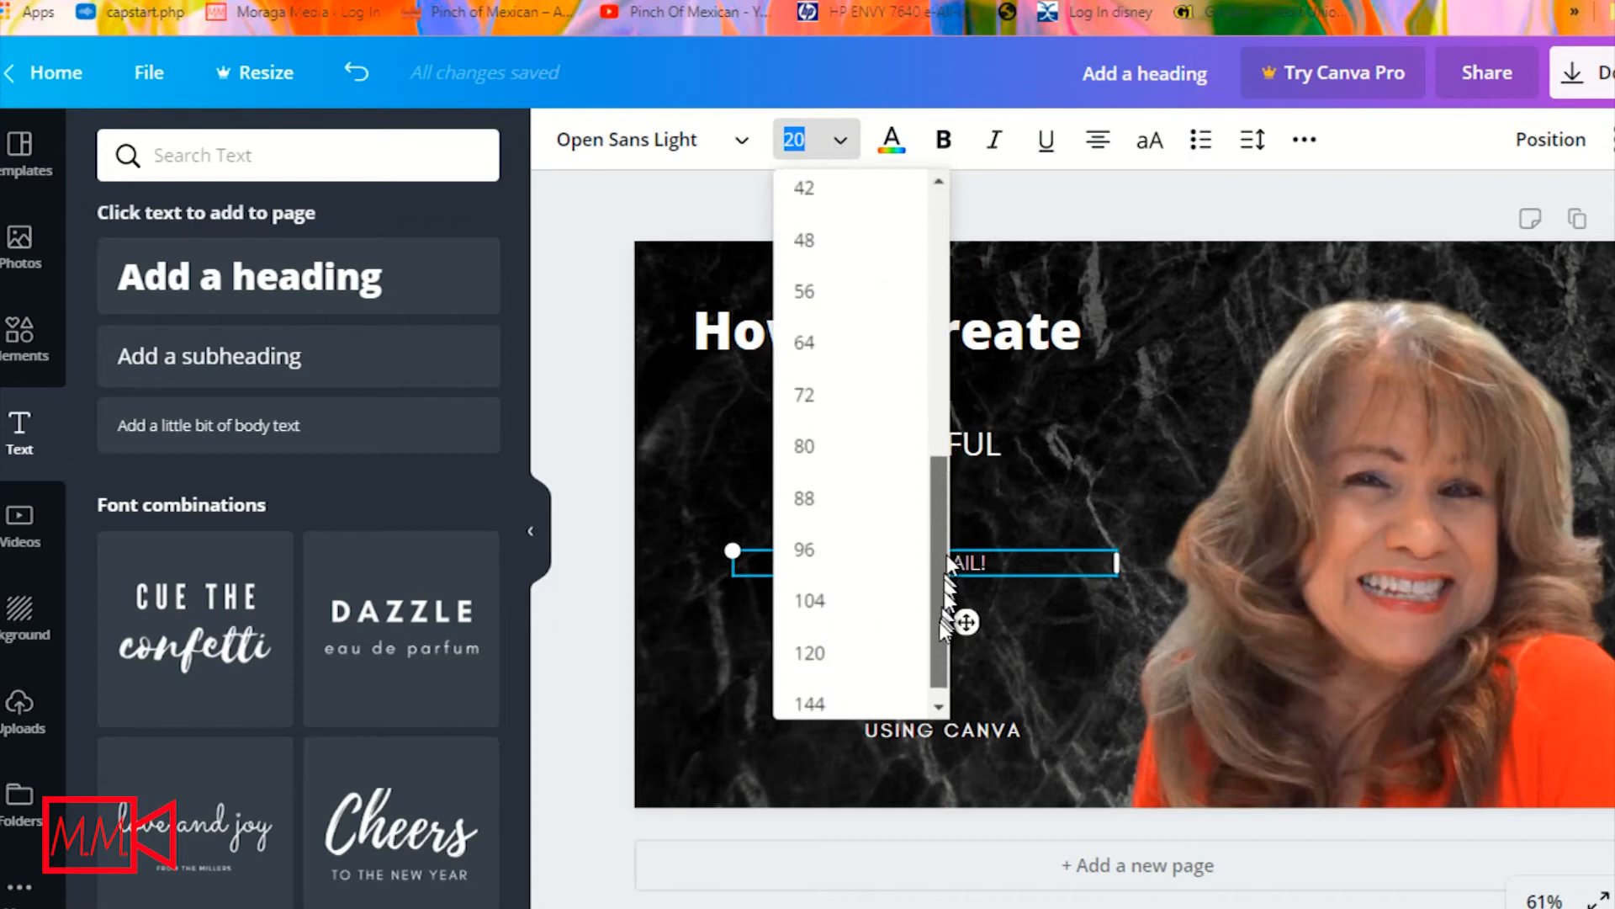
click(811, 633)
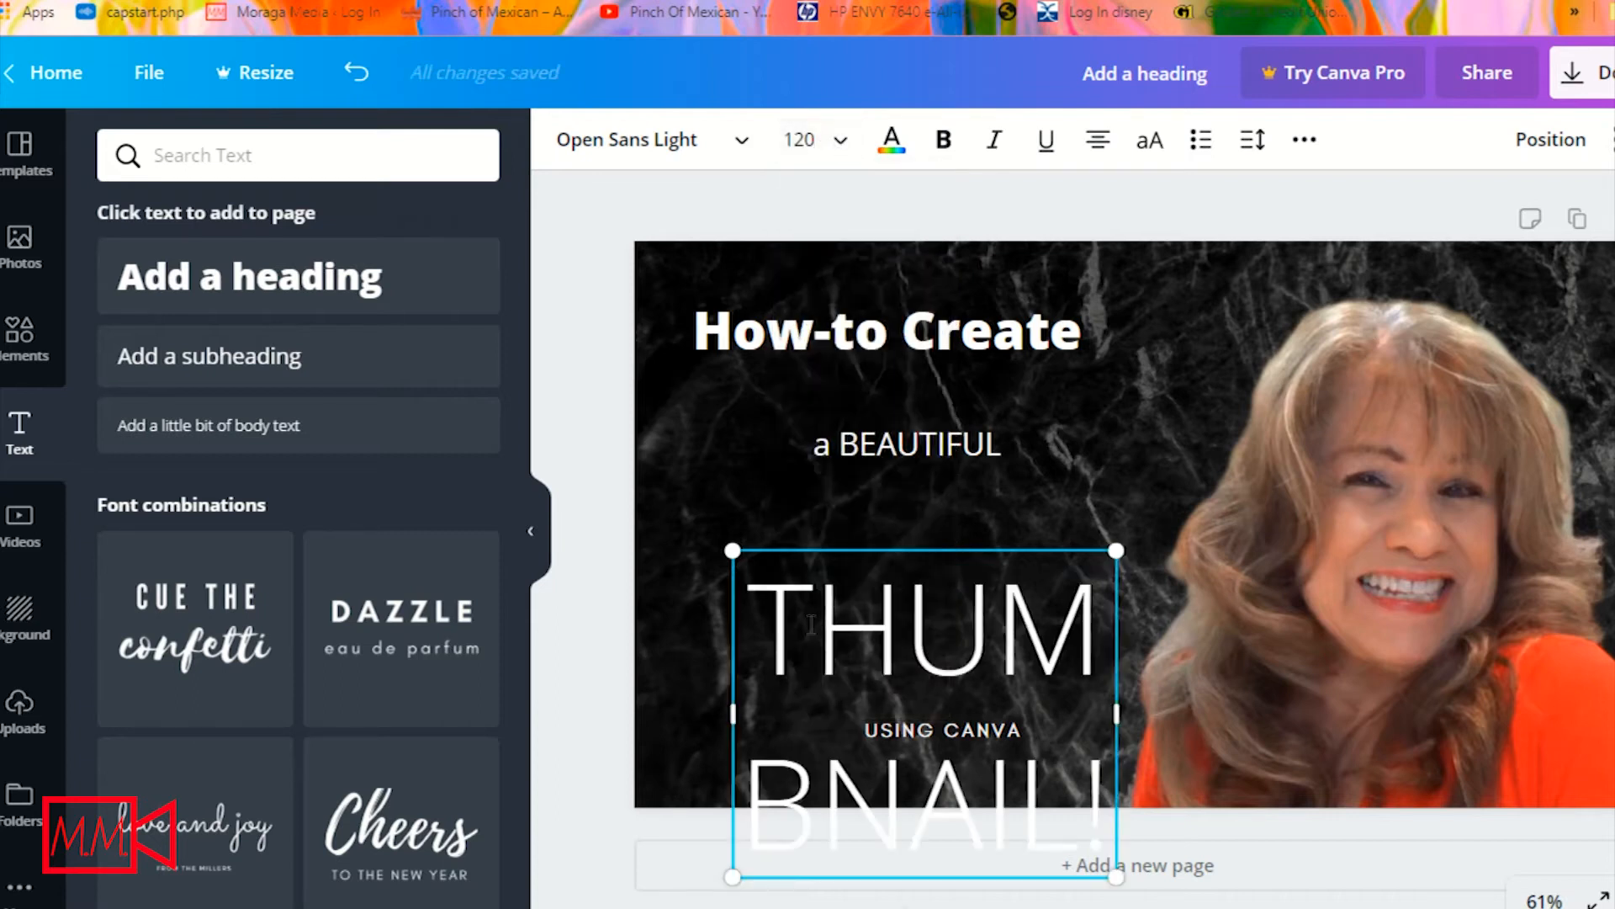
click(841, 140)
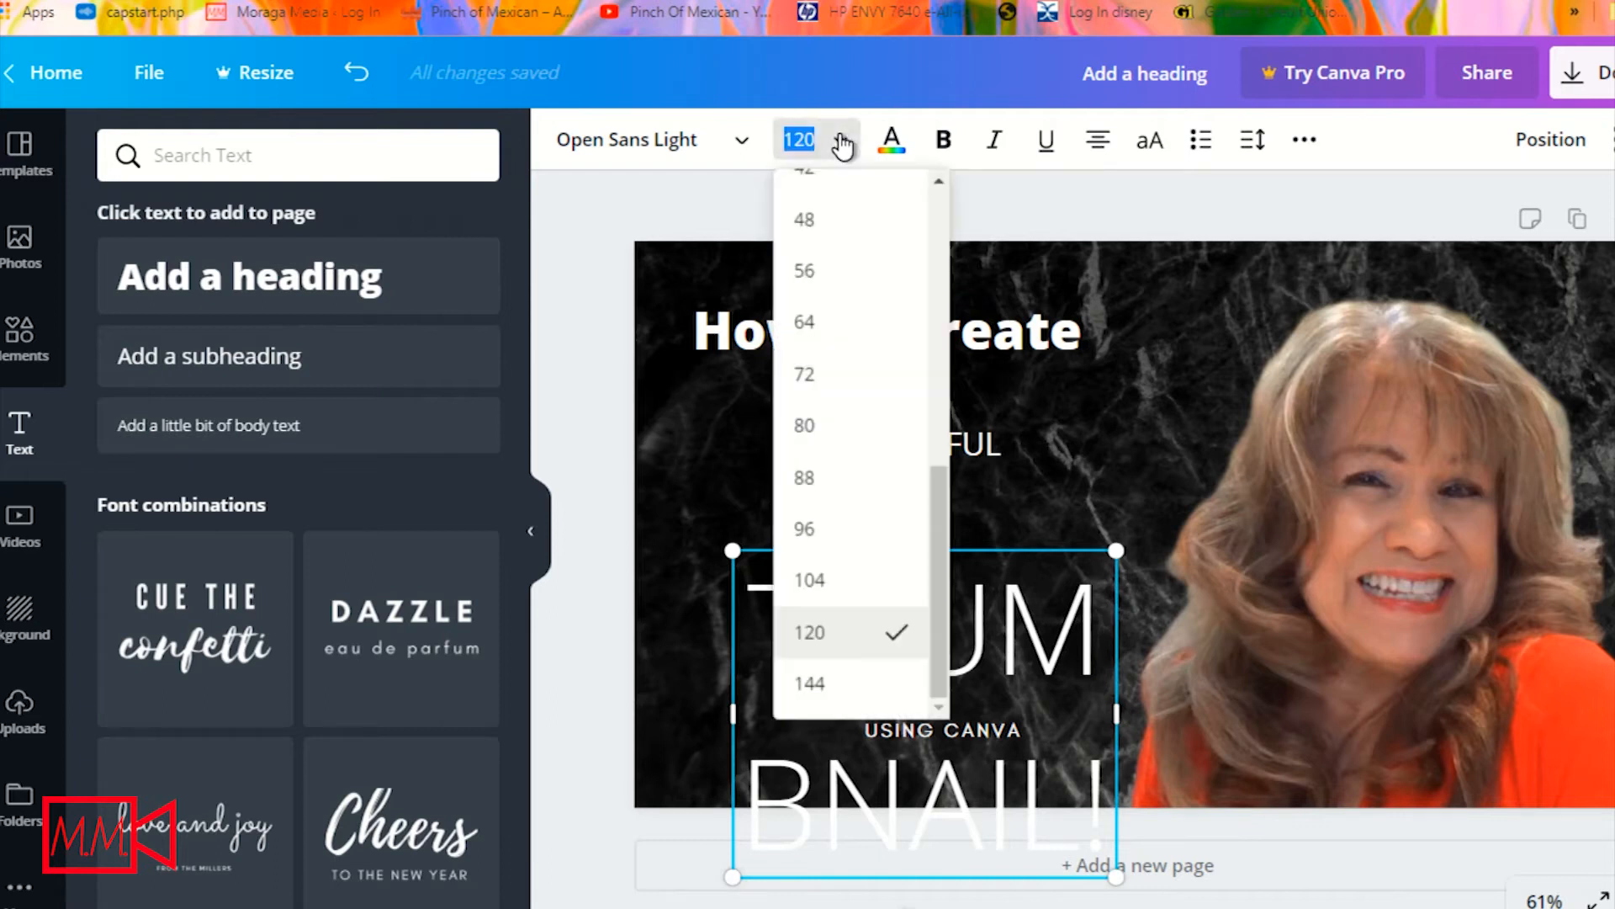
click(814, 416)
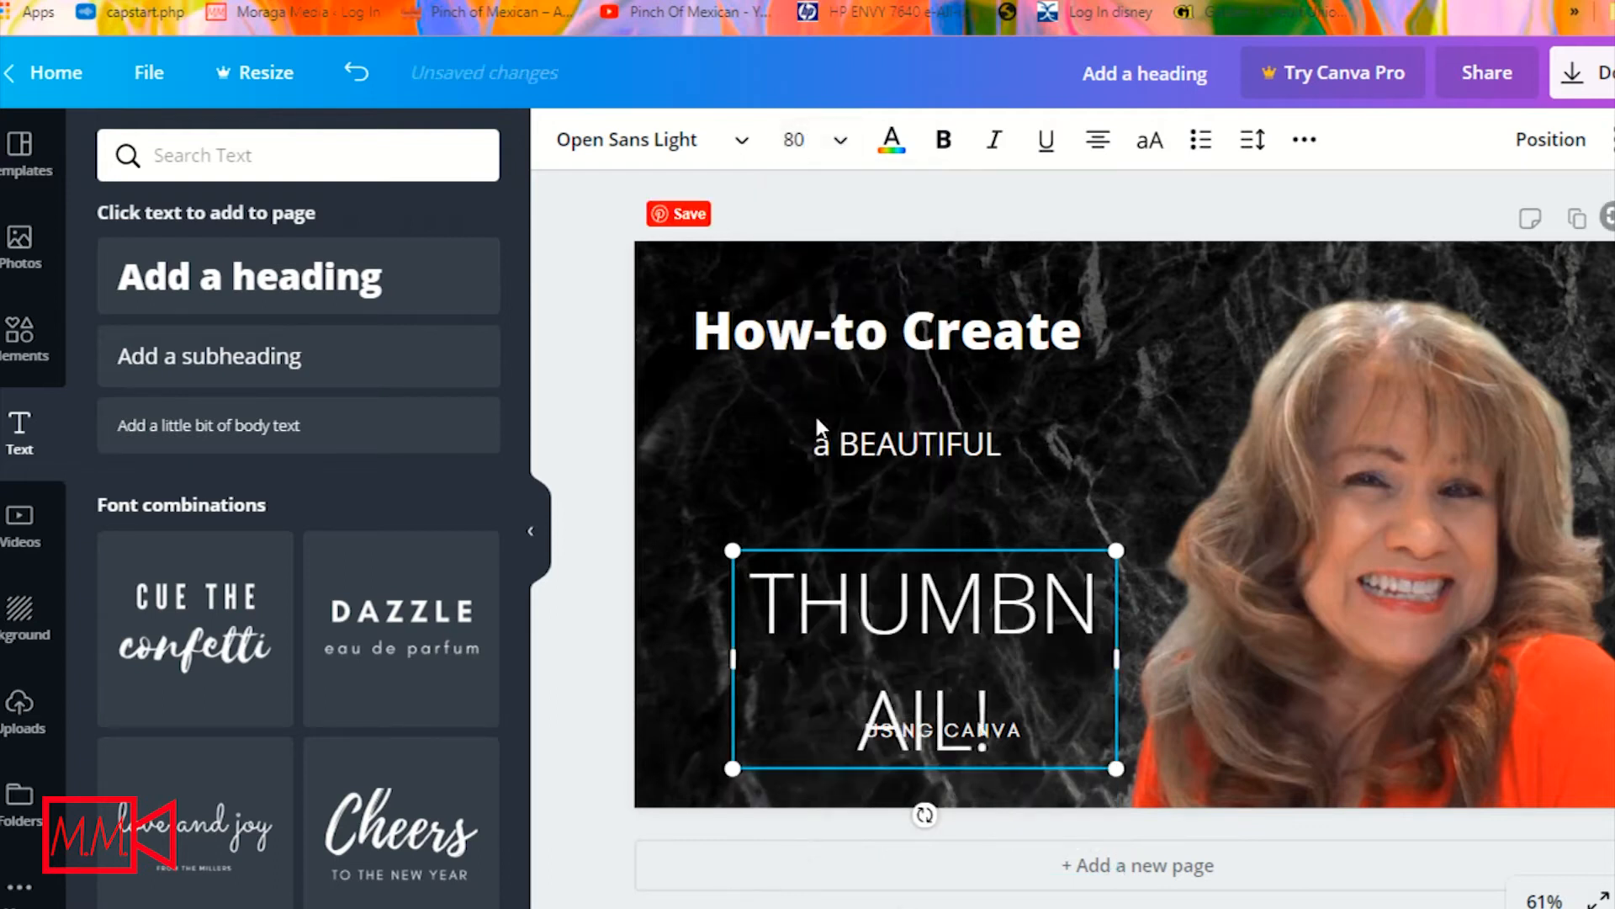
- Set the "THUMBNAIL!" text to font size 56, make it bold and deselect it
click(831, 141)
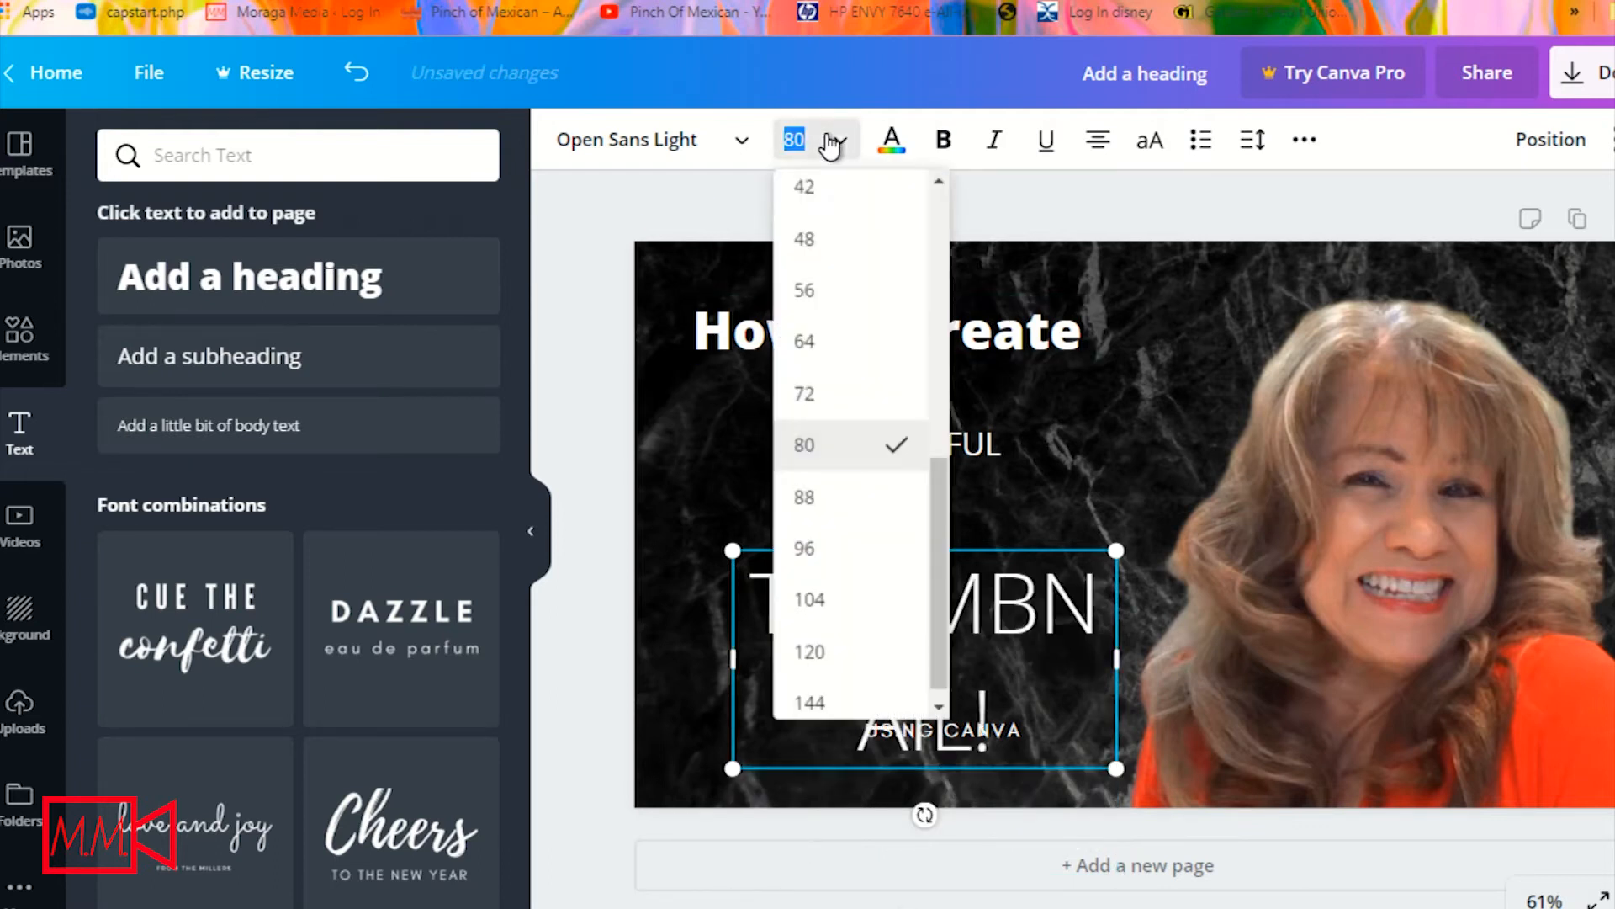
click(800, 288)
drag(766, 583, 1095, 582)
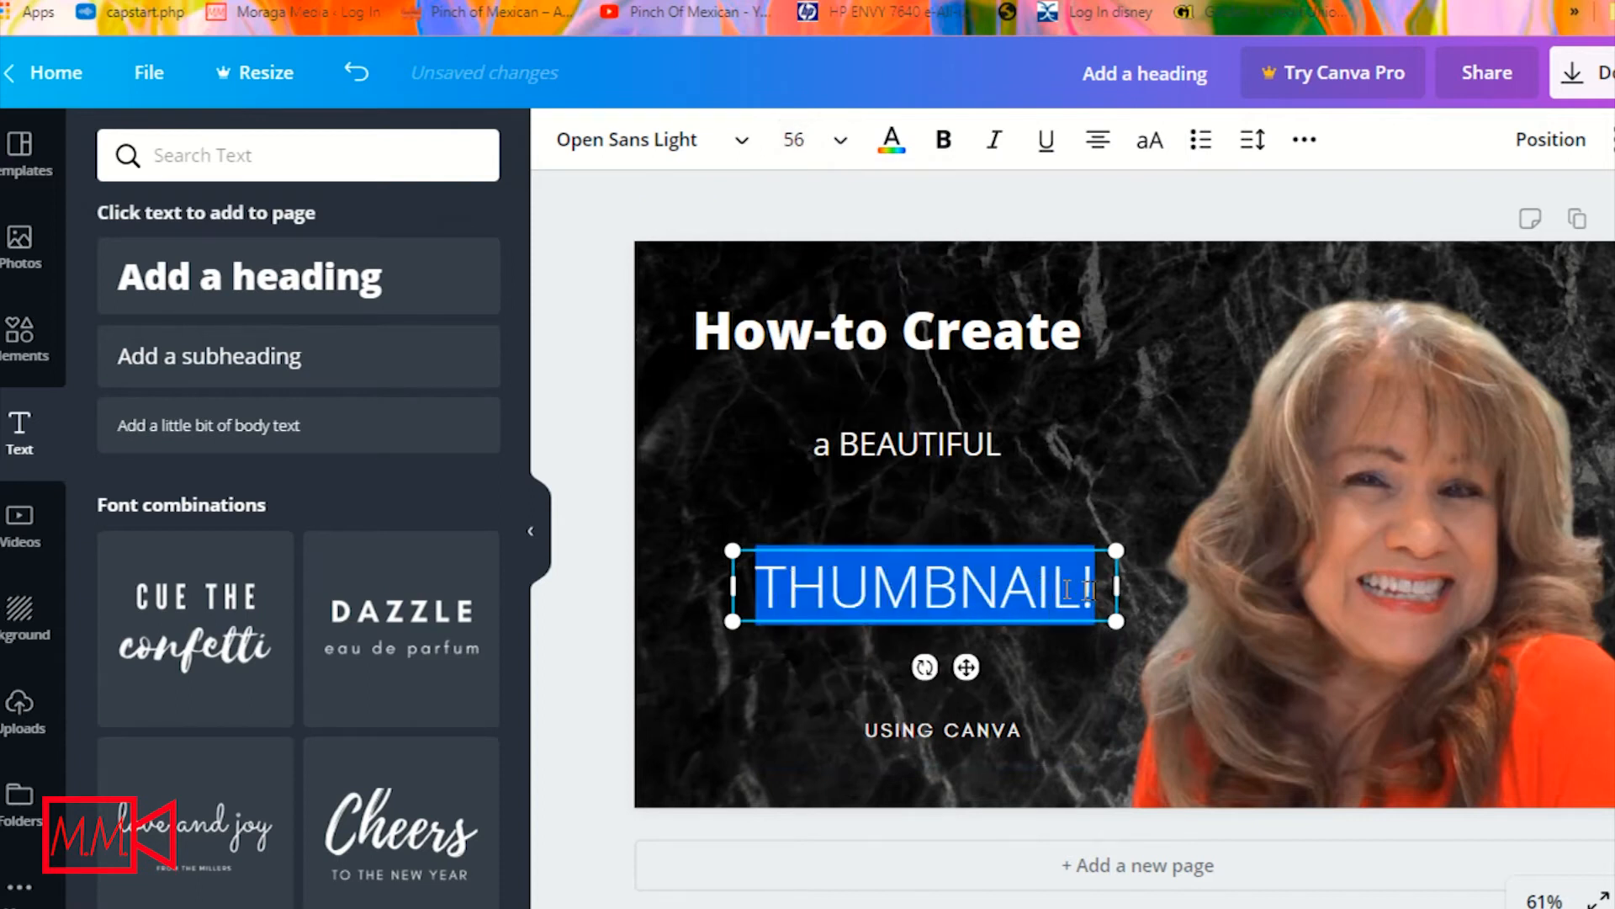
click(943, 139)
click(592, 455)
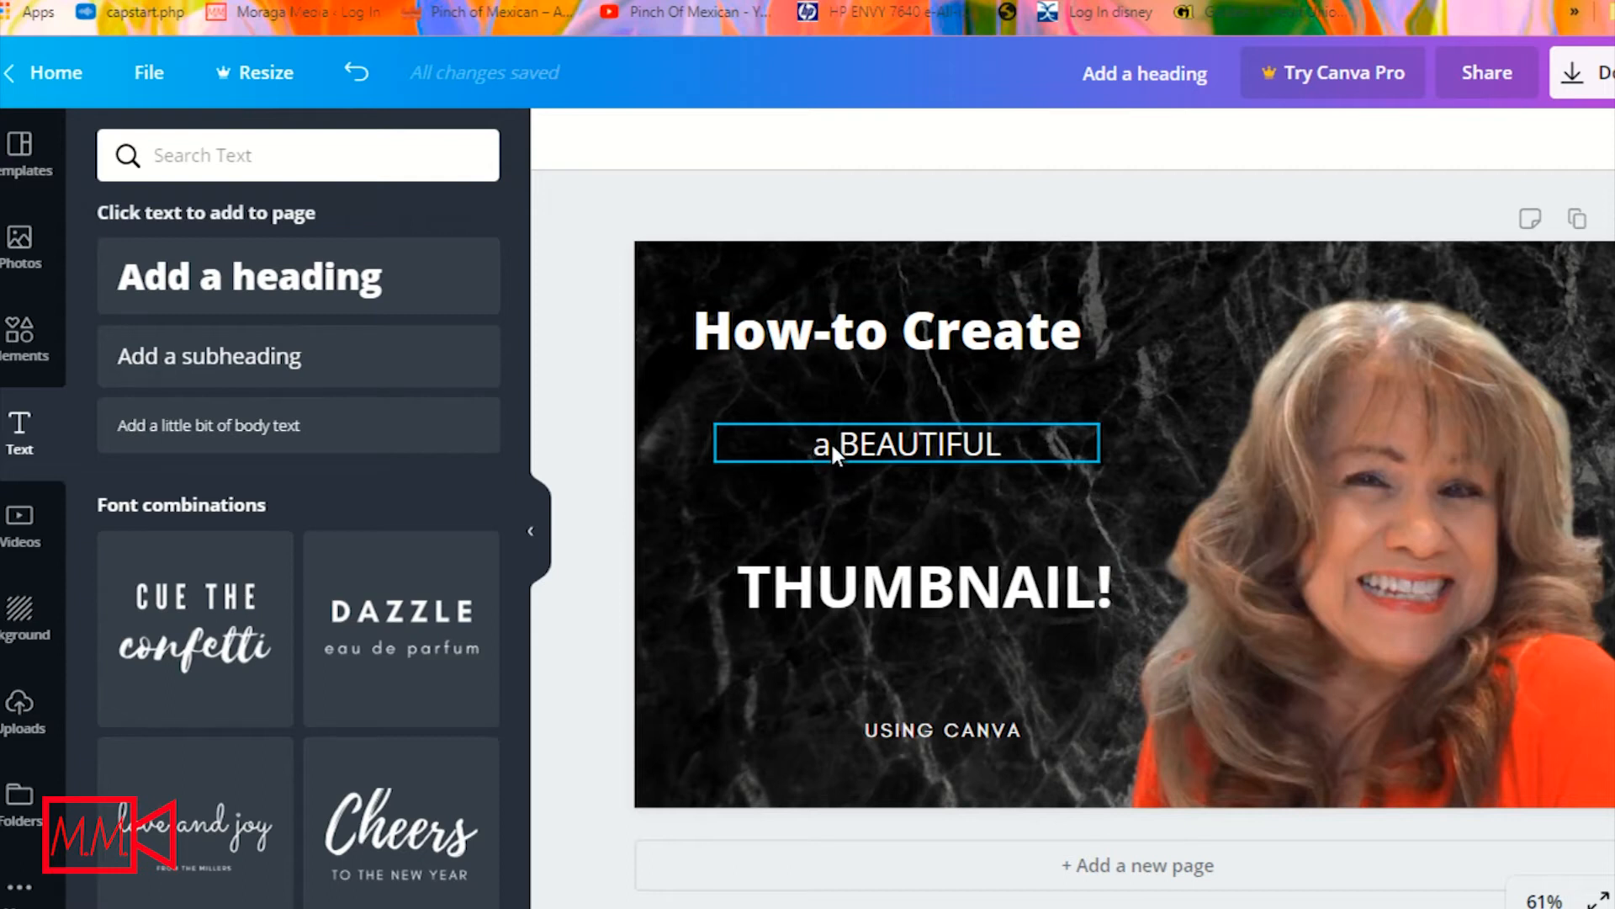
- Set the "a BEAUTIFUL" text to font size 42, and nudge it and the heading into better alignment above "THUMBNAIL!"
click(837, 437)
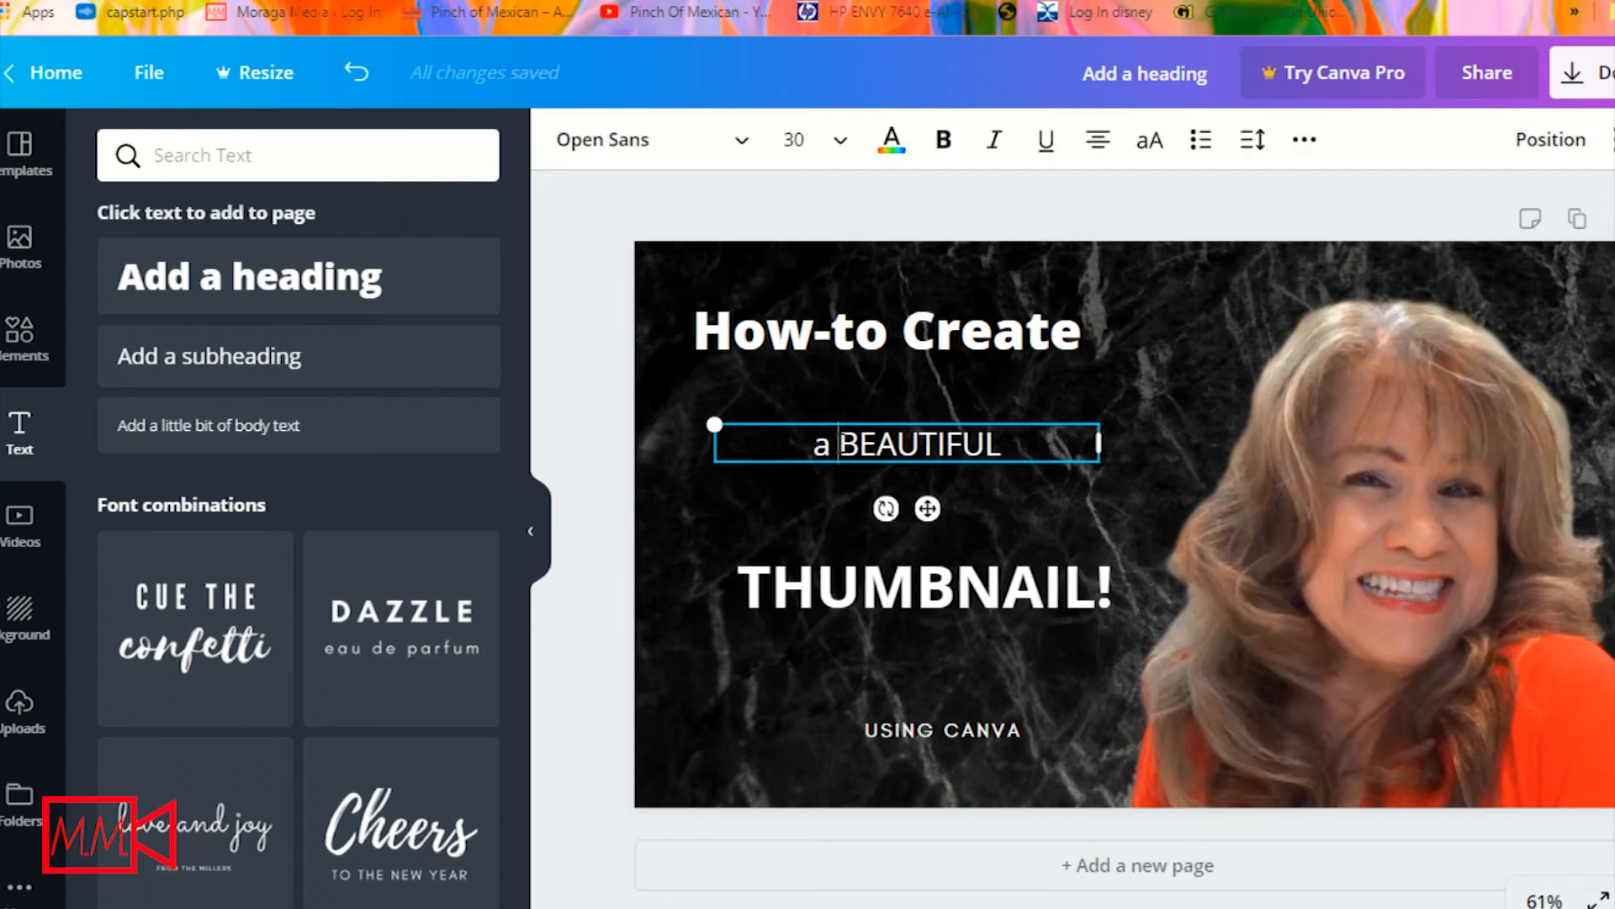
click(837, 437)
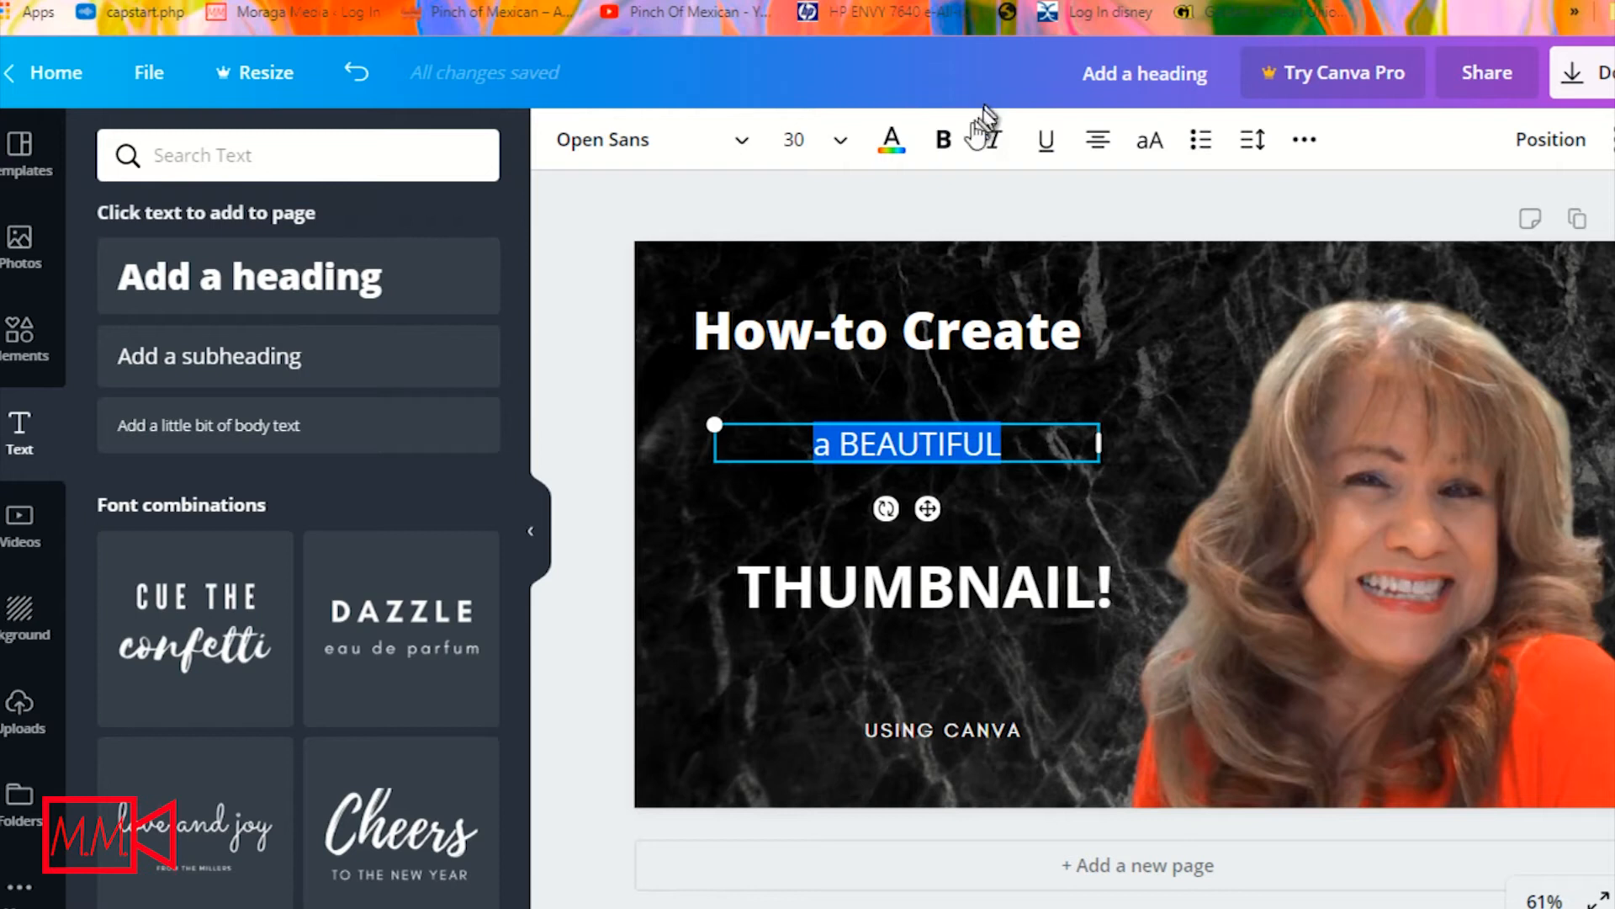
click(842, 143)
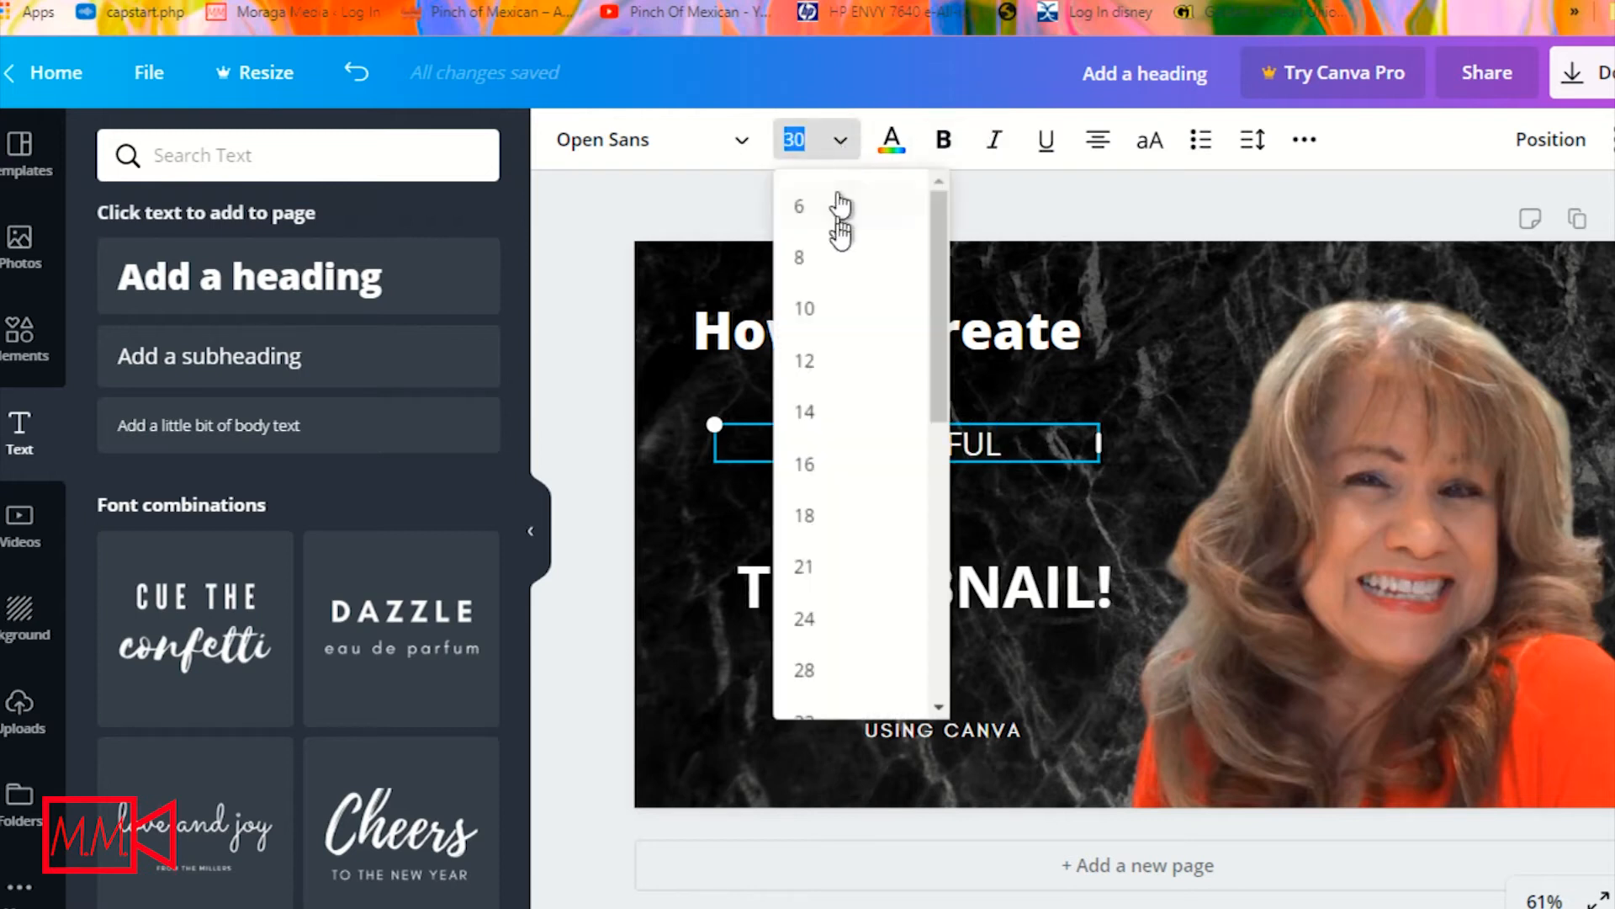
drag(932, 386, 922, 540)
click(799, 492)
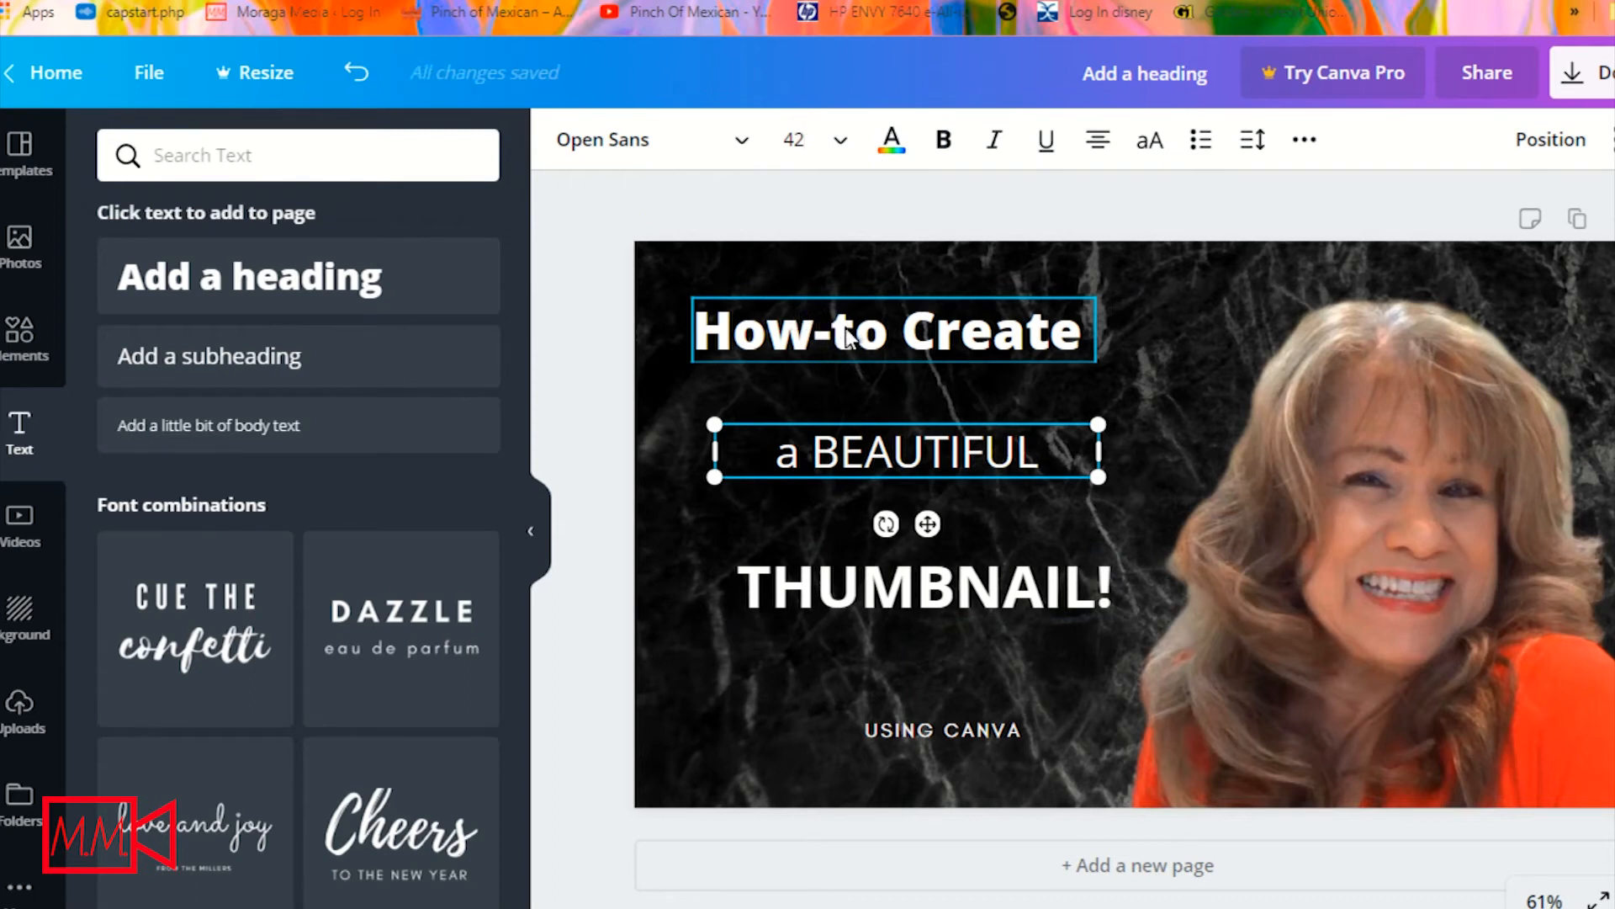
drag(852, 338, 868, 335)
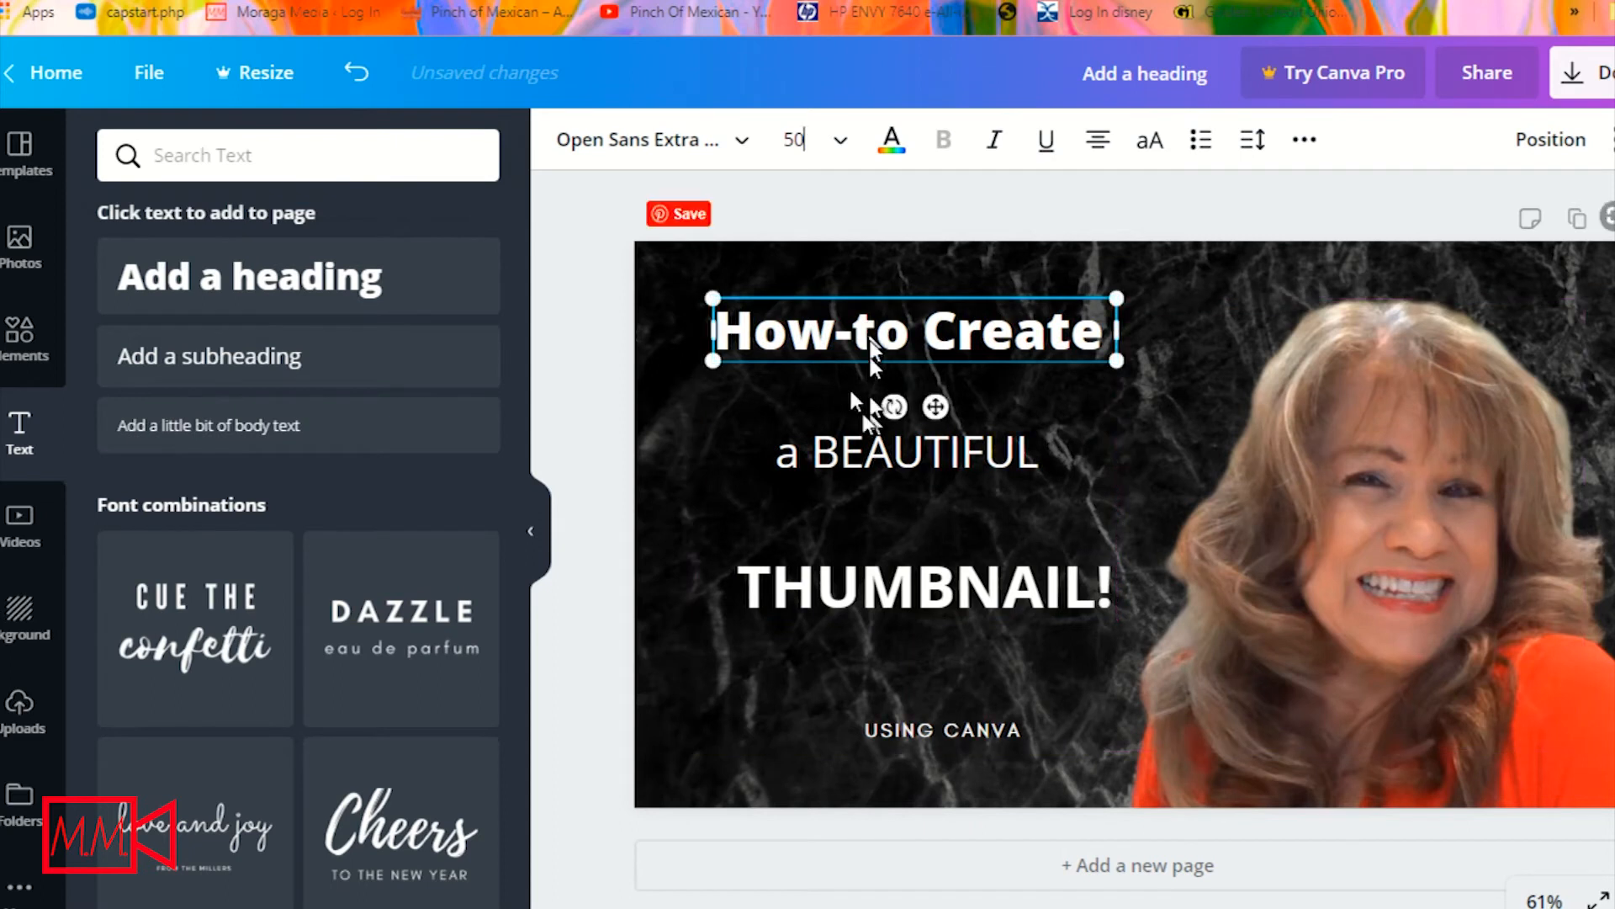
drag(870, 462, 883, 465)
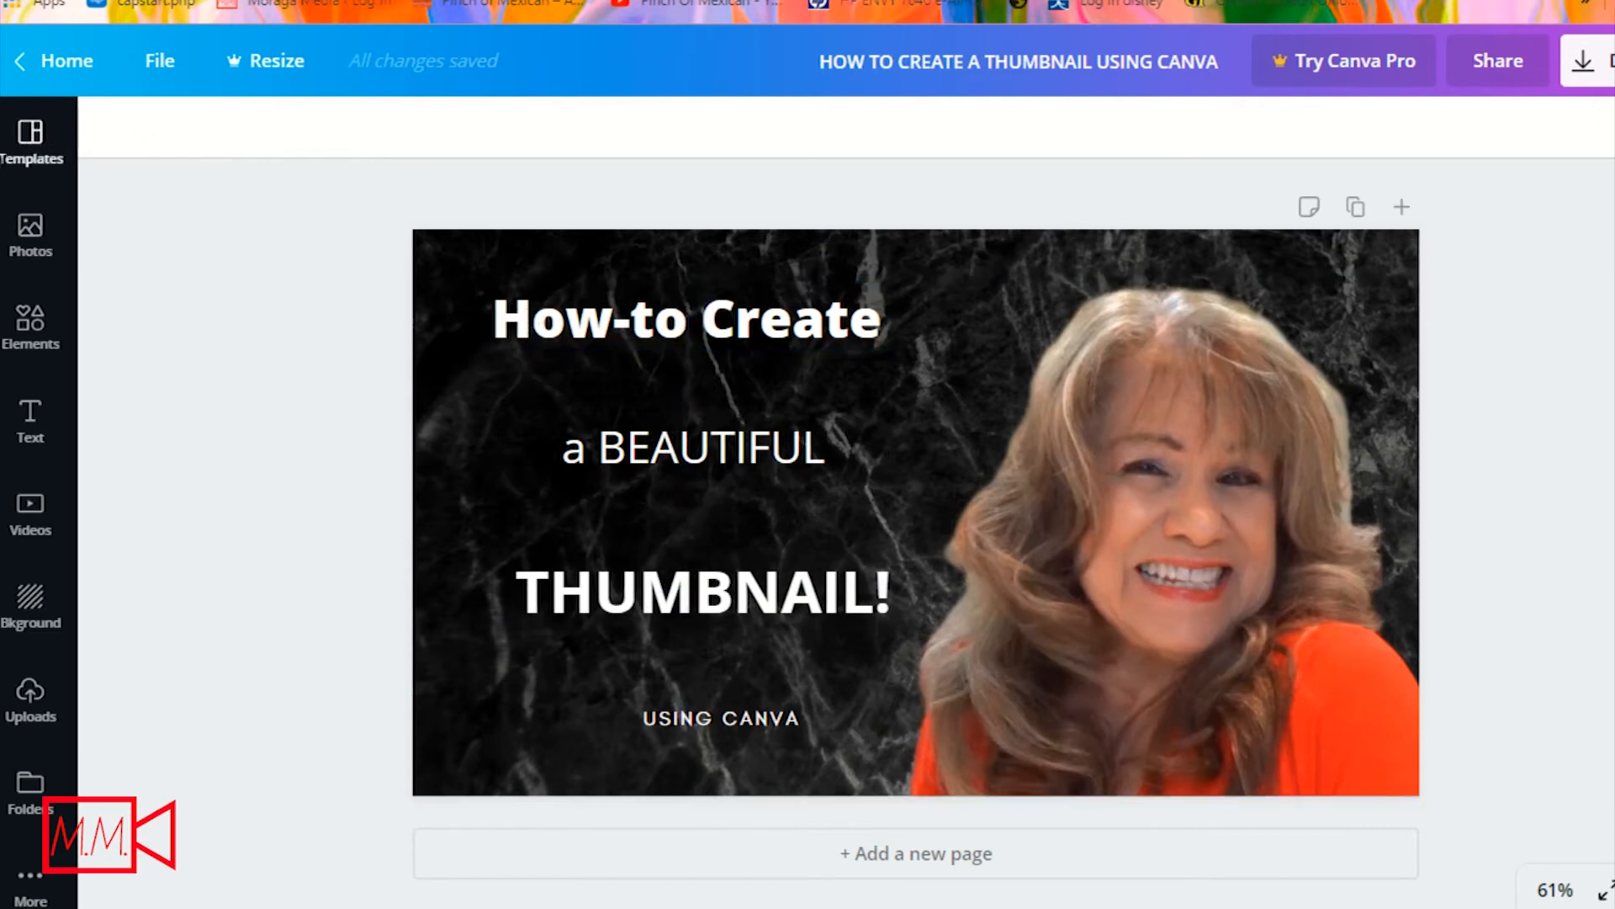
- Browse the full collection of shapes among the elements for one to use on the thumbnail
click(27, 332)
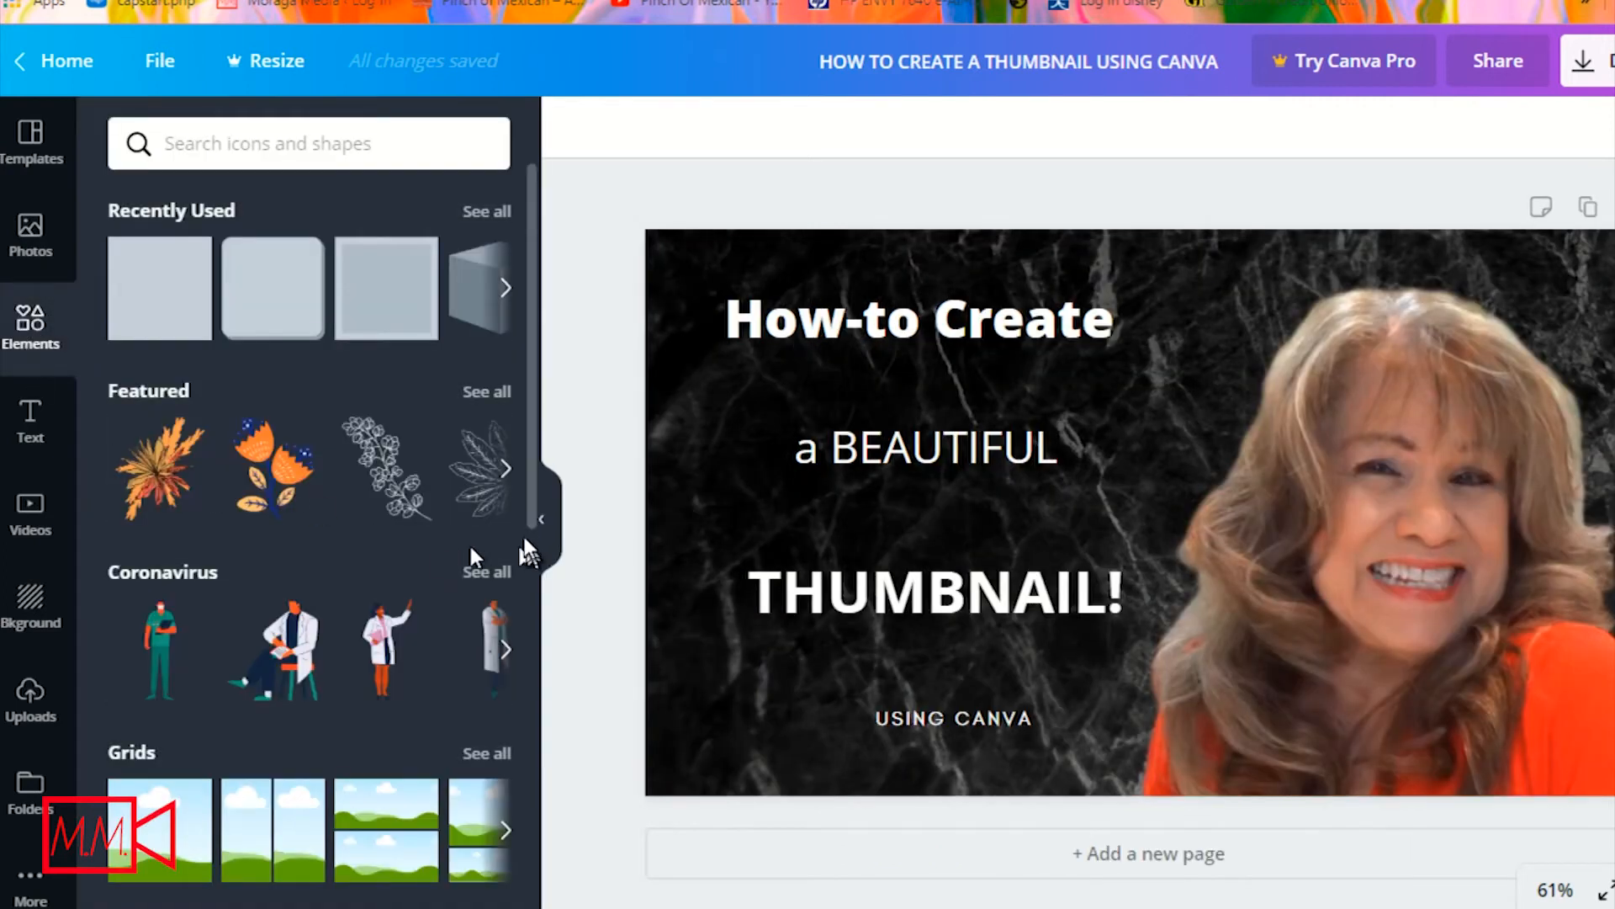
drag(531, 505, 534, 800)
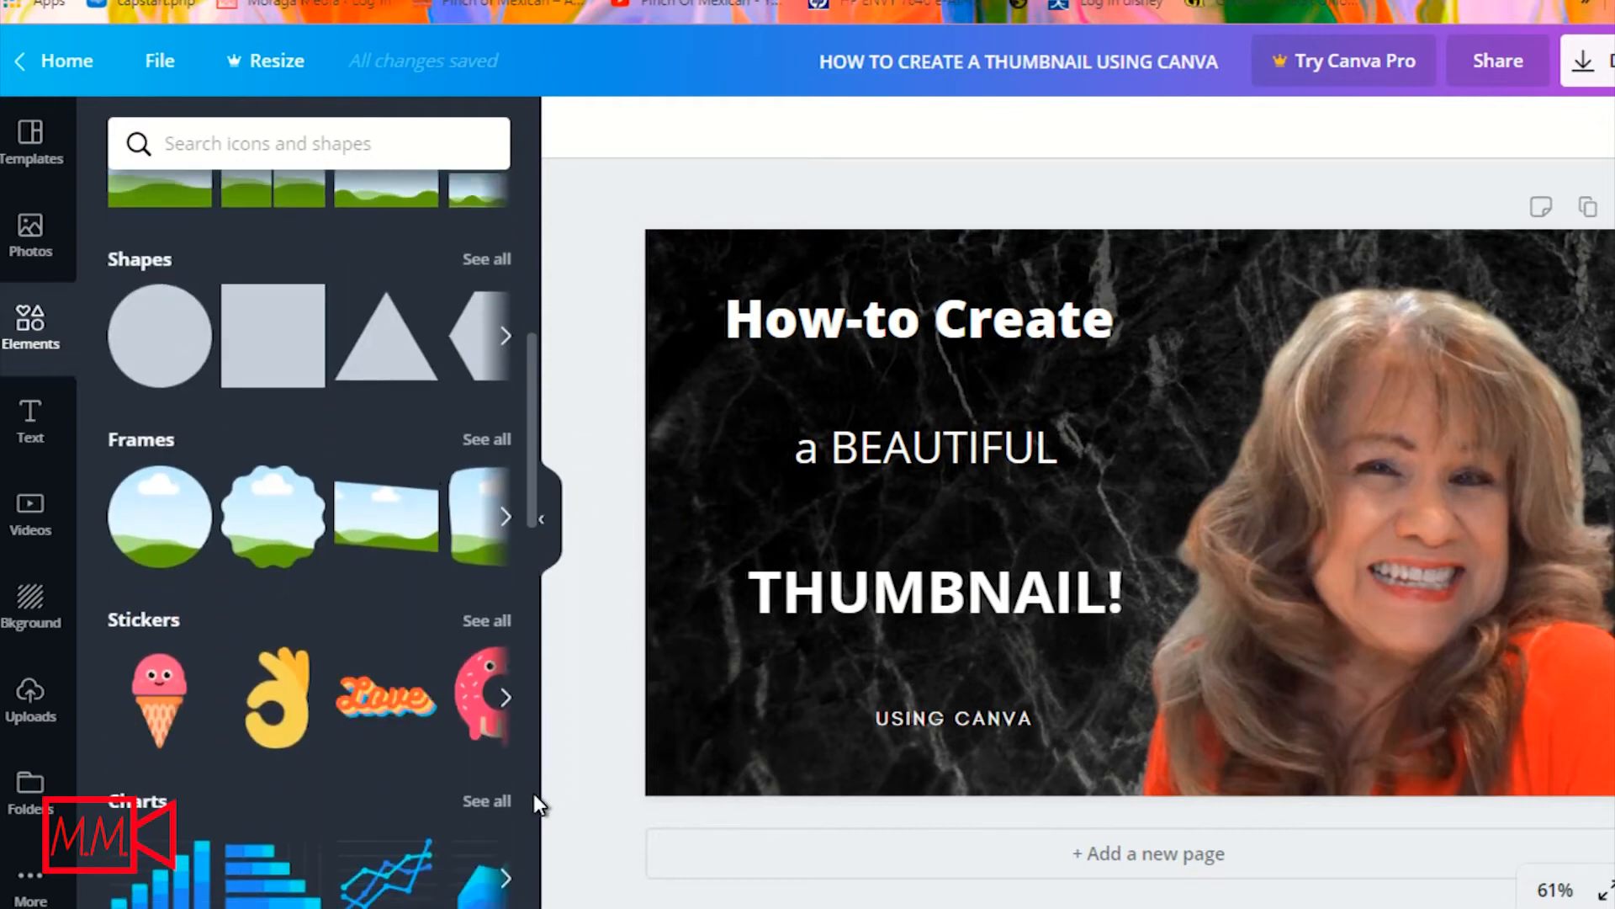
click(487, 259)
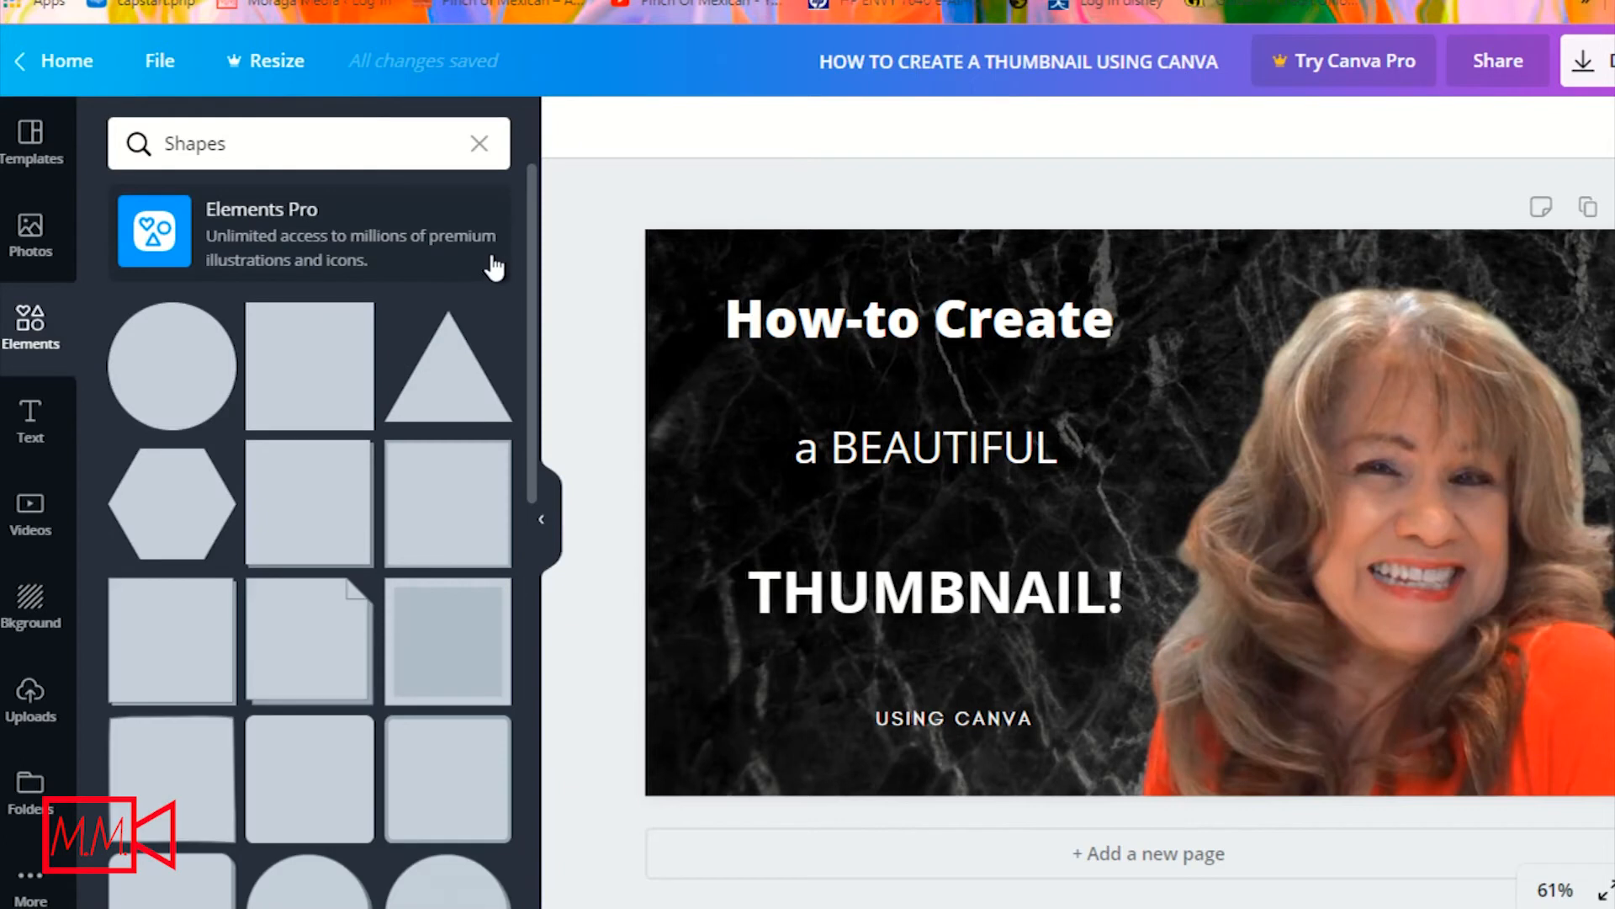
drag(532, 389, 512, 593)
scroll(511, 592, down, 5)
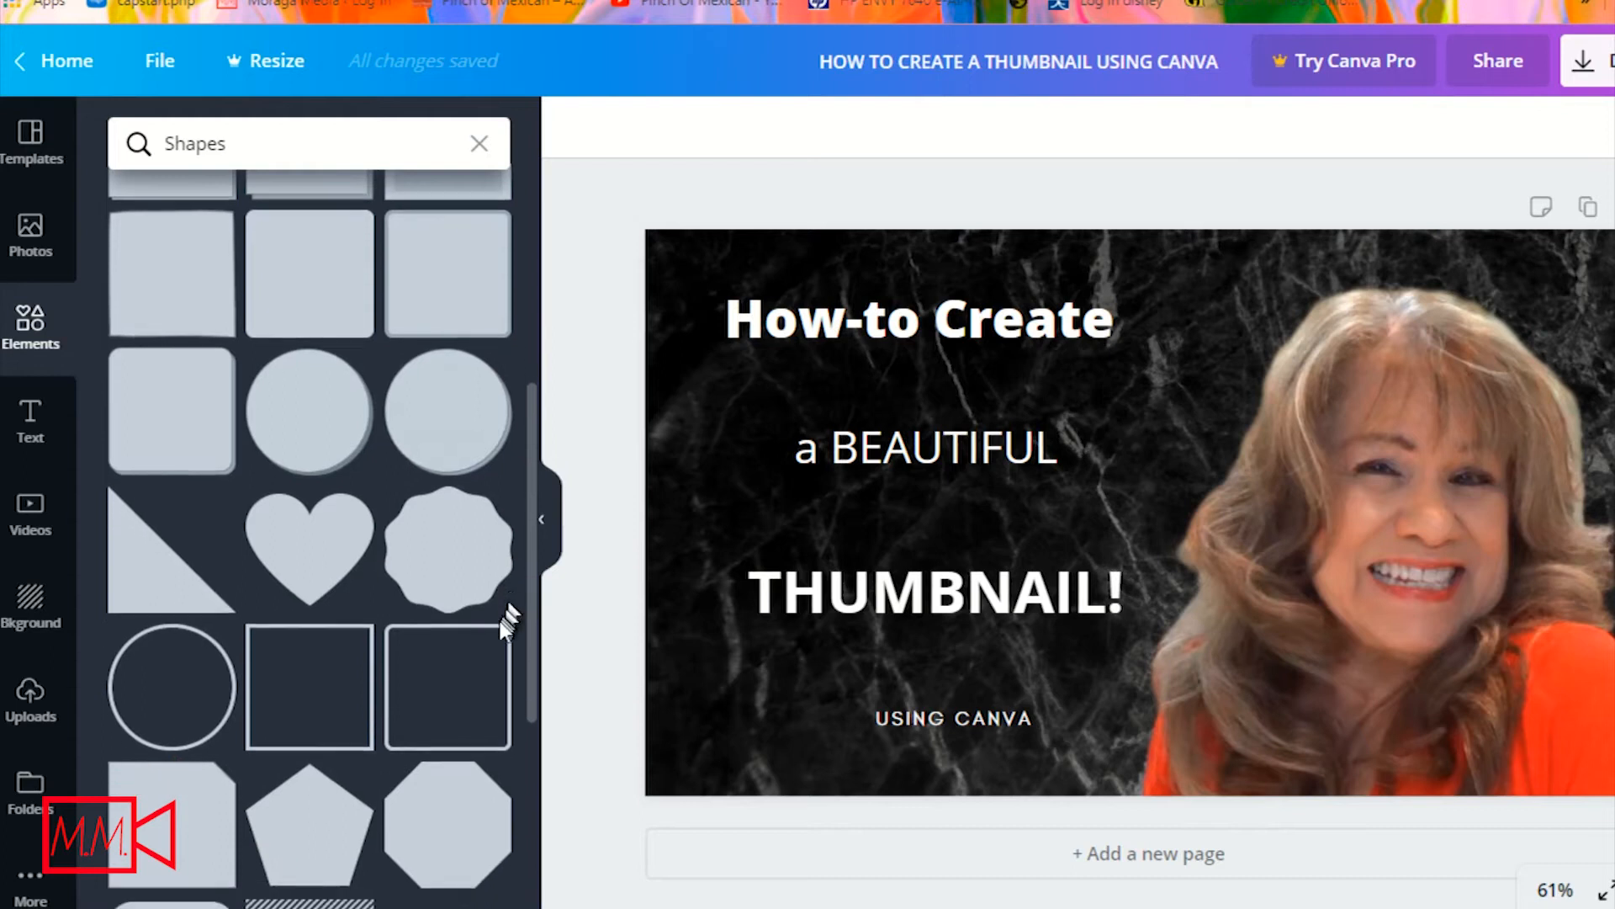
scroll(471, 737, down, 6)
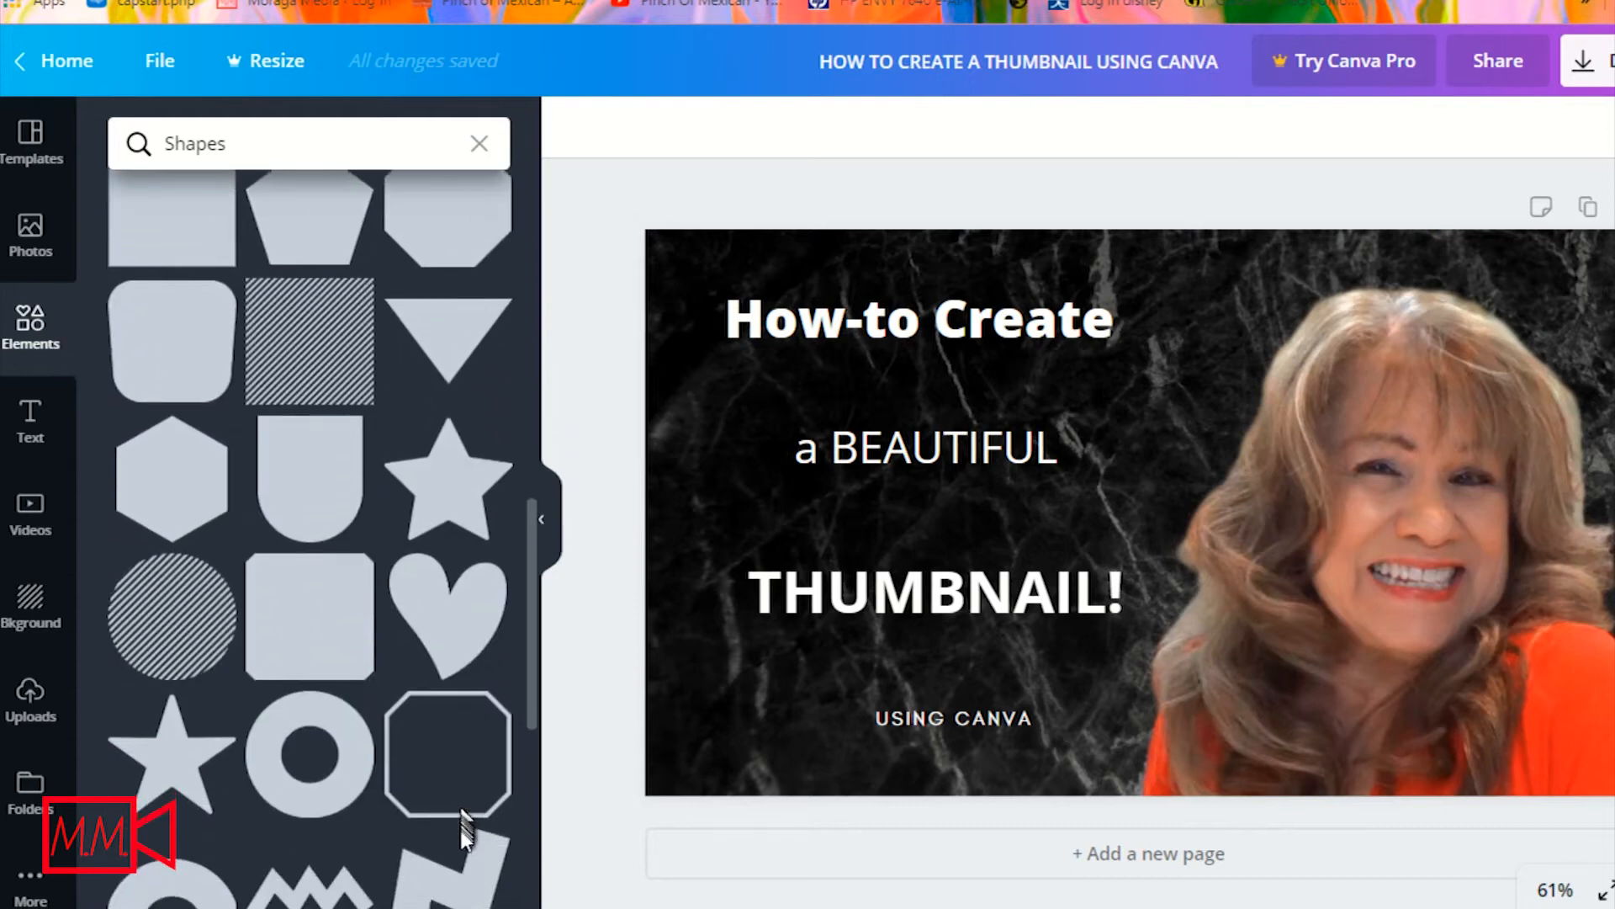
scroll(471, 775, up, 13)
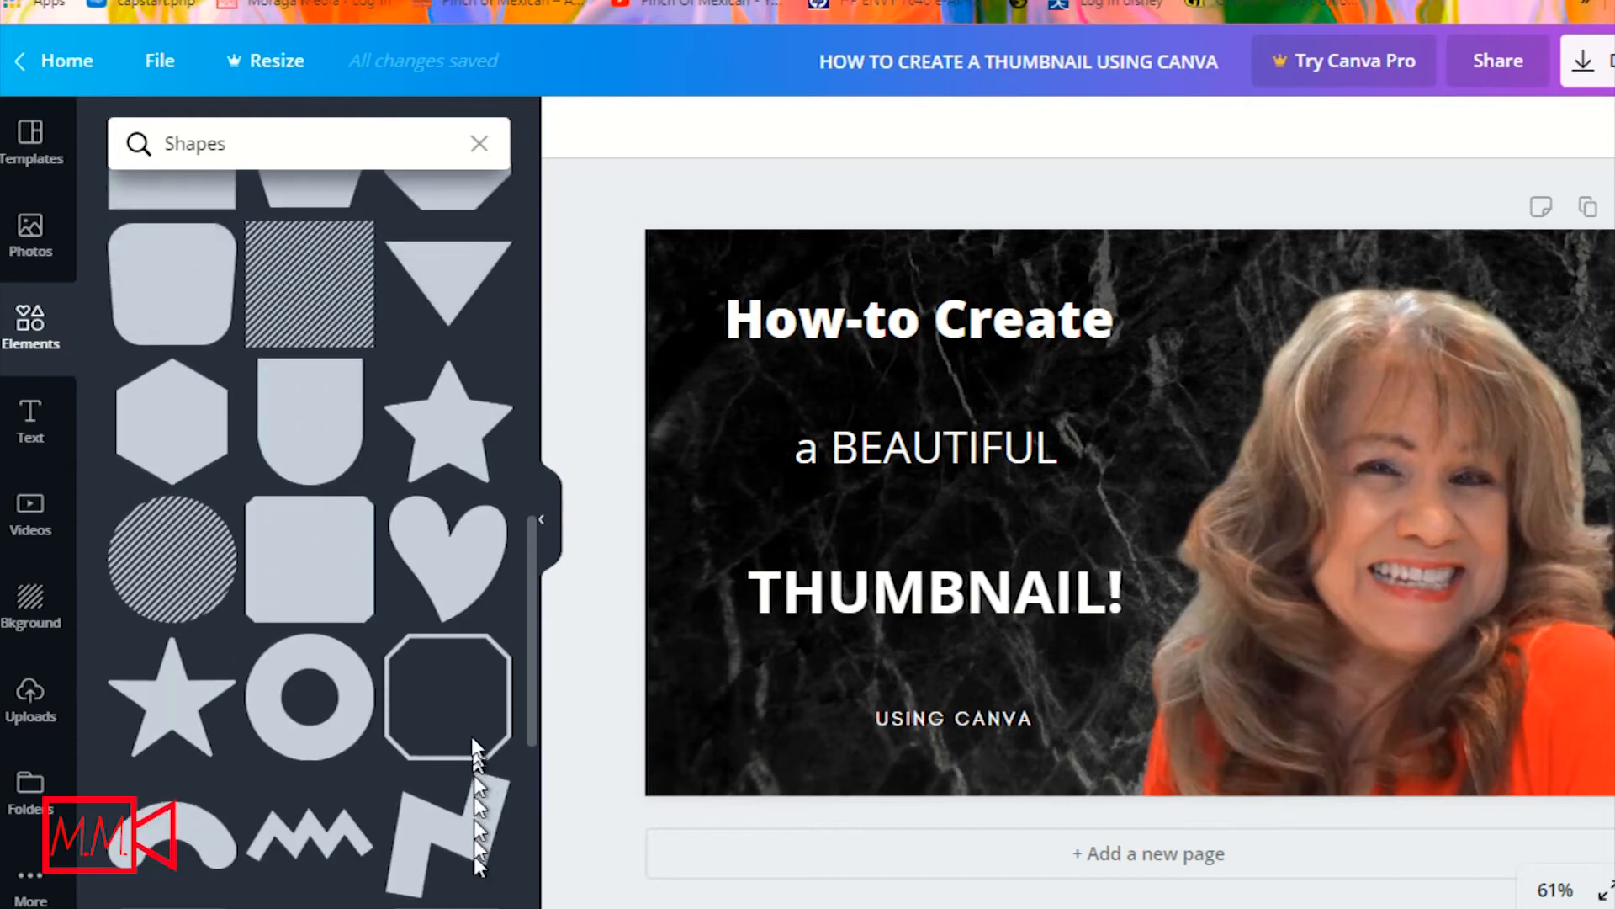
scroll(447, 500, up, 1)
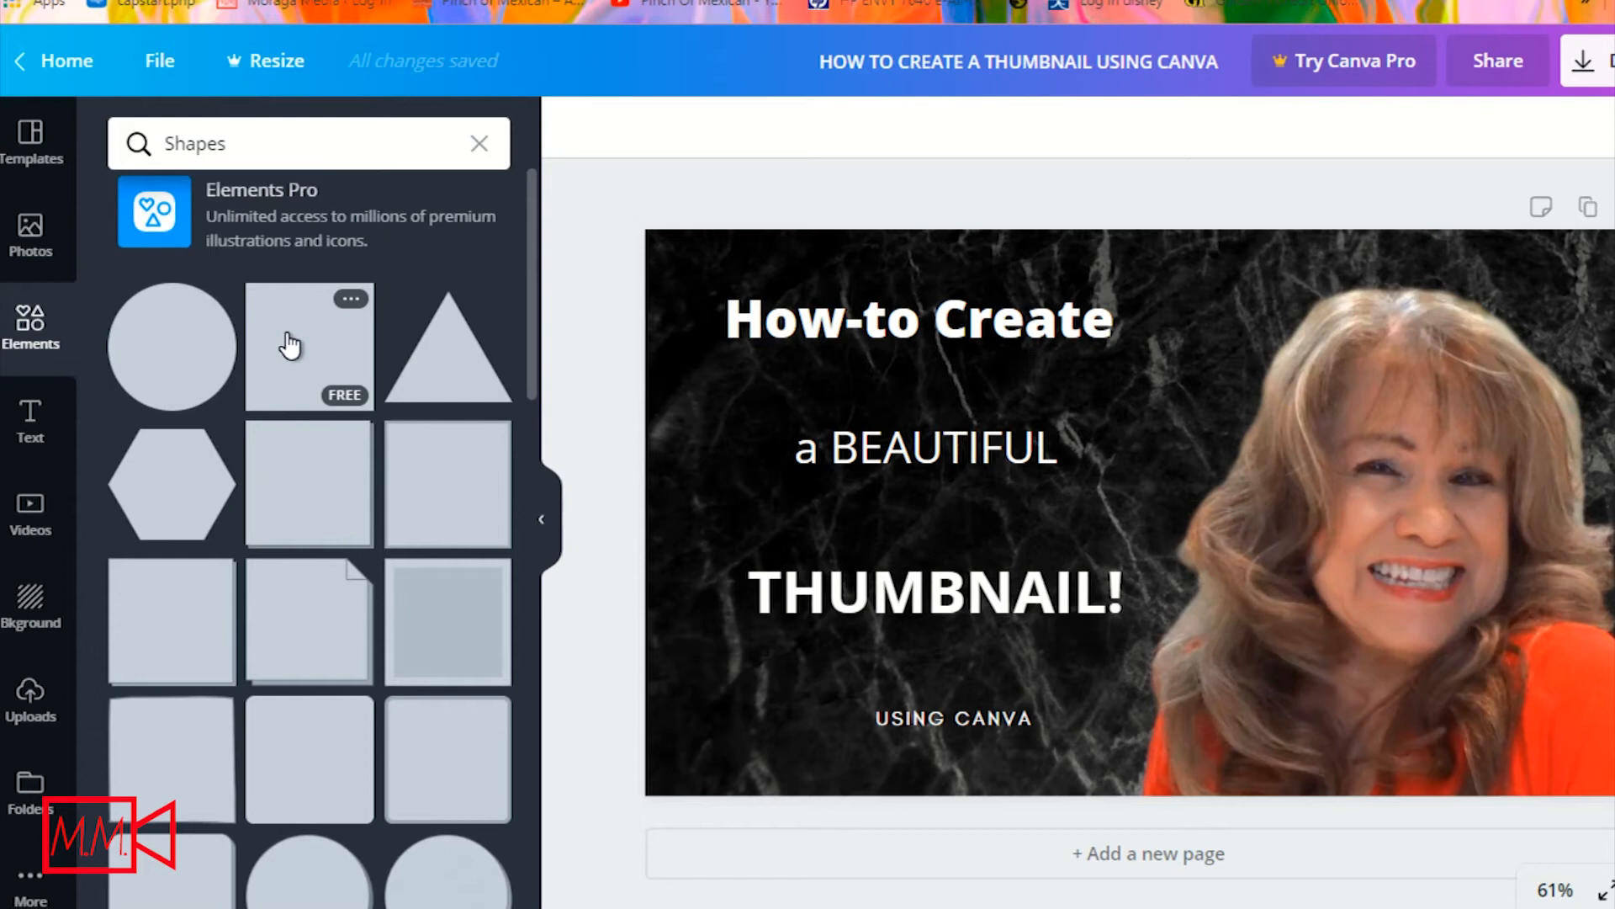
- Add a white square shape and stretch it into a wide, low rectangle covering the "How-to Create" text
drag(289, 345, 749, 286)
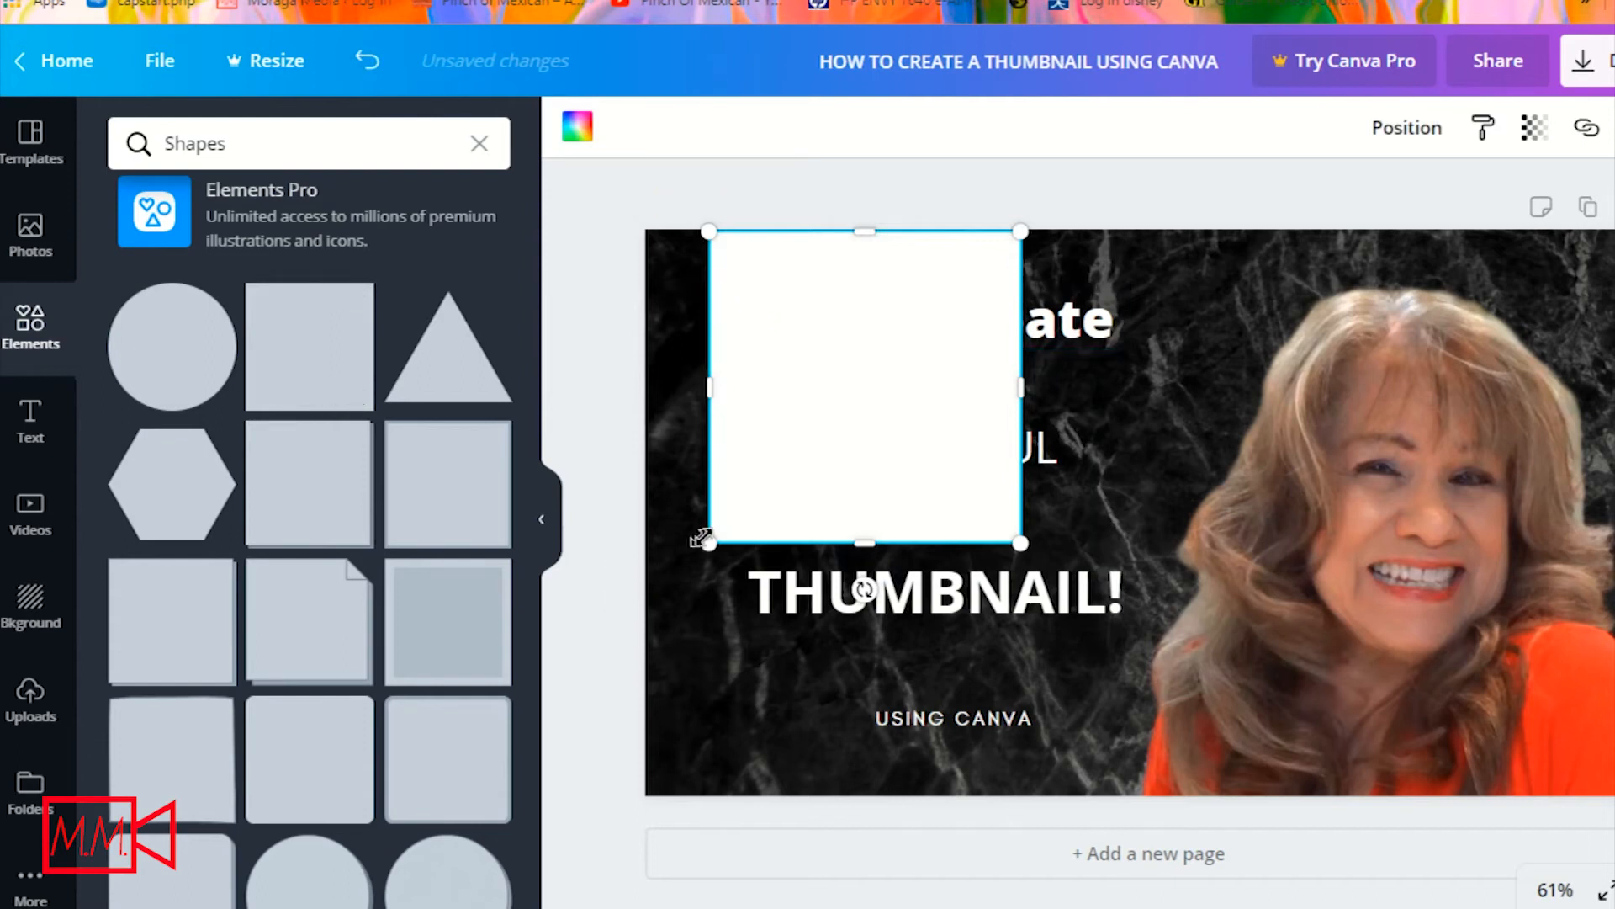
drag(709, 538, 1119, 328)
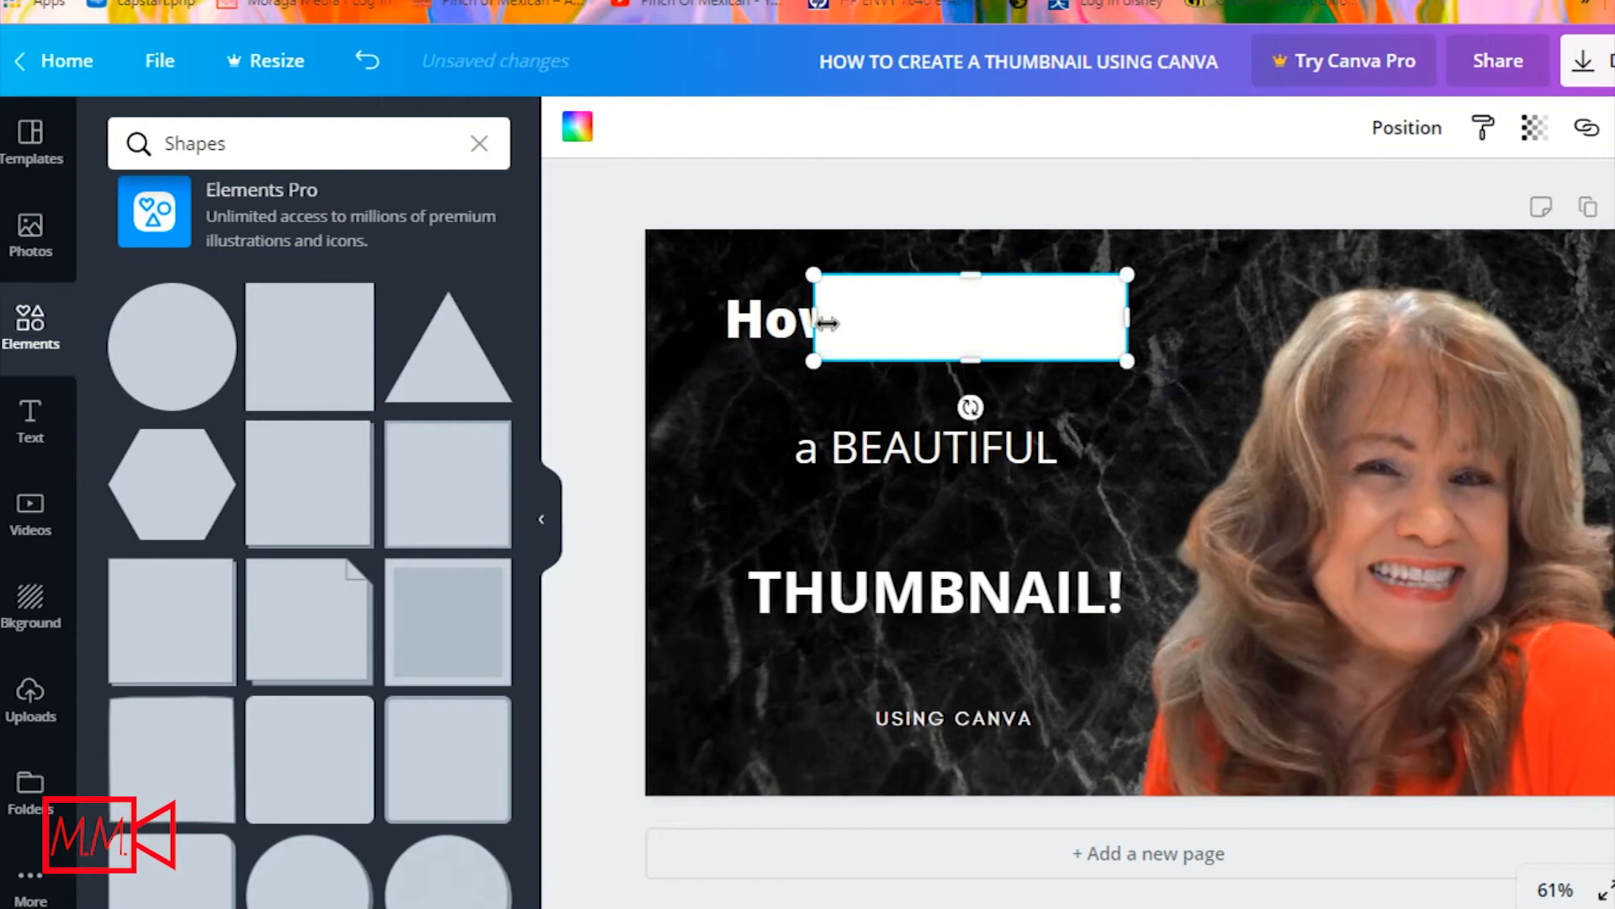
drag(818, 322, 715, 322)
click(974, 342)
key(Escape)
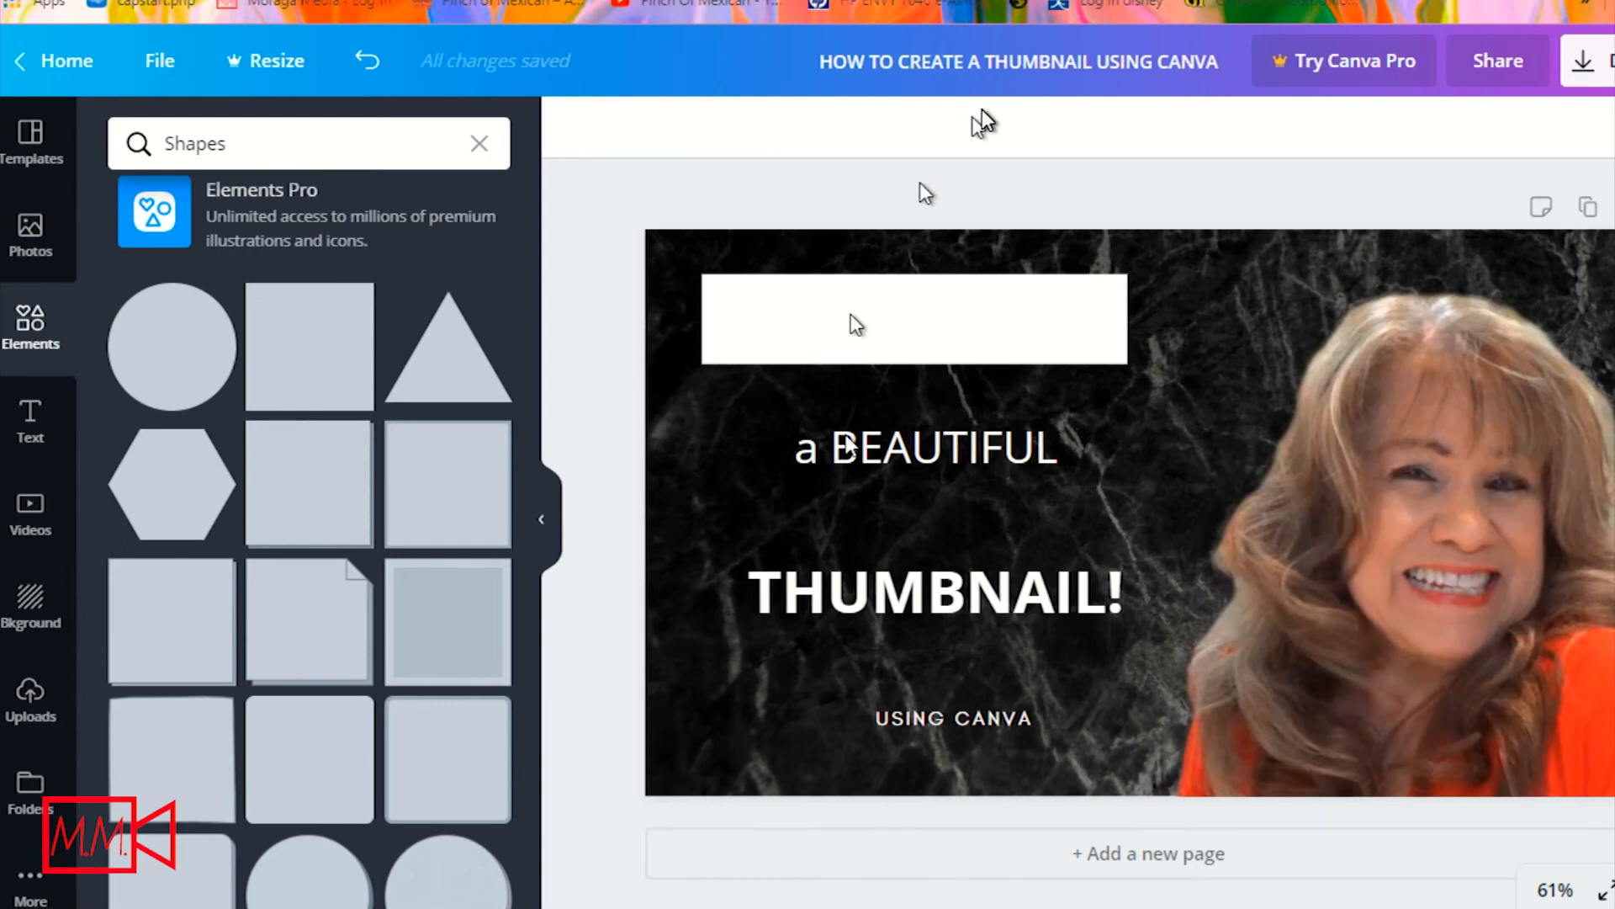
- Color the "How-to Create" text black so it stands out on the white rectangle, and deselect it
click(766, 326)
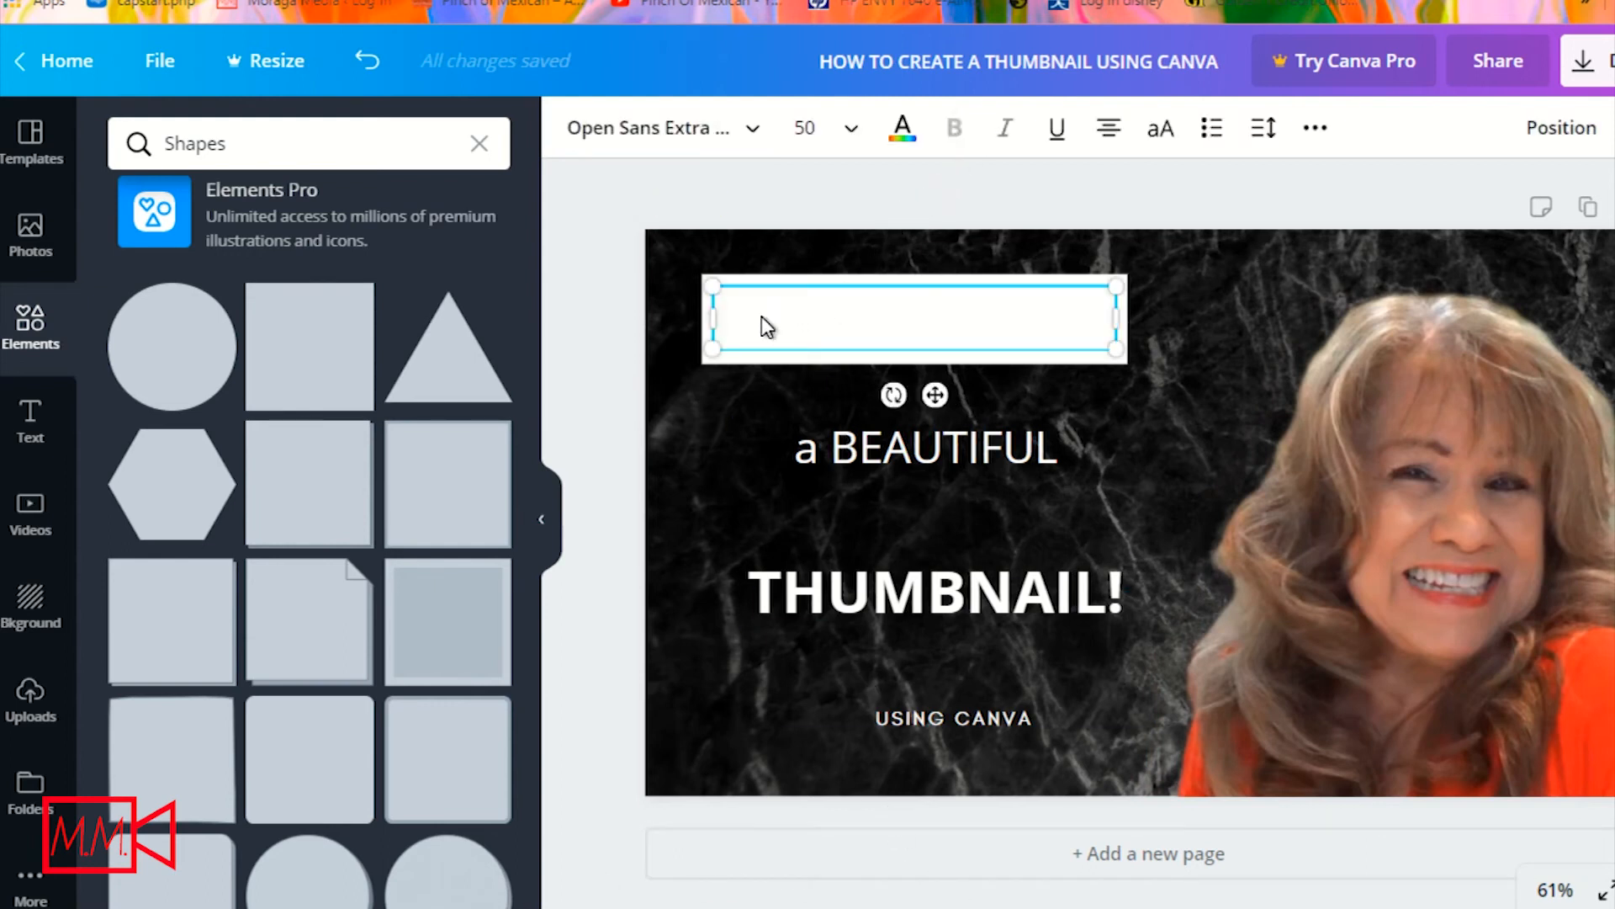
drag(728, 322, 1115, 333)
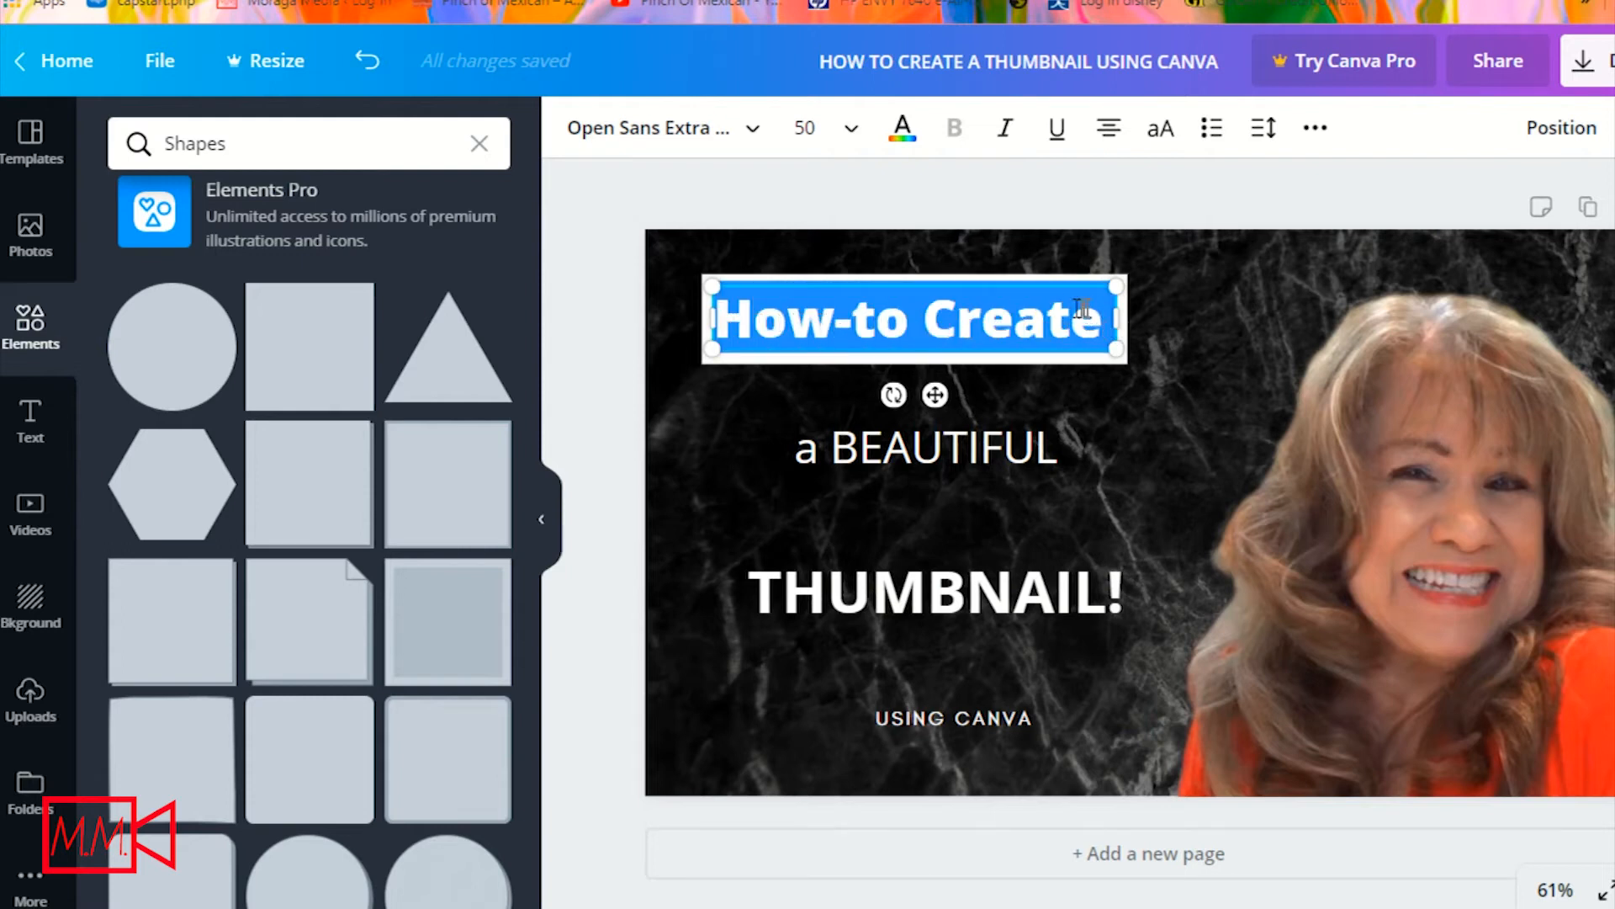
click(902, 135)
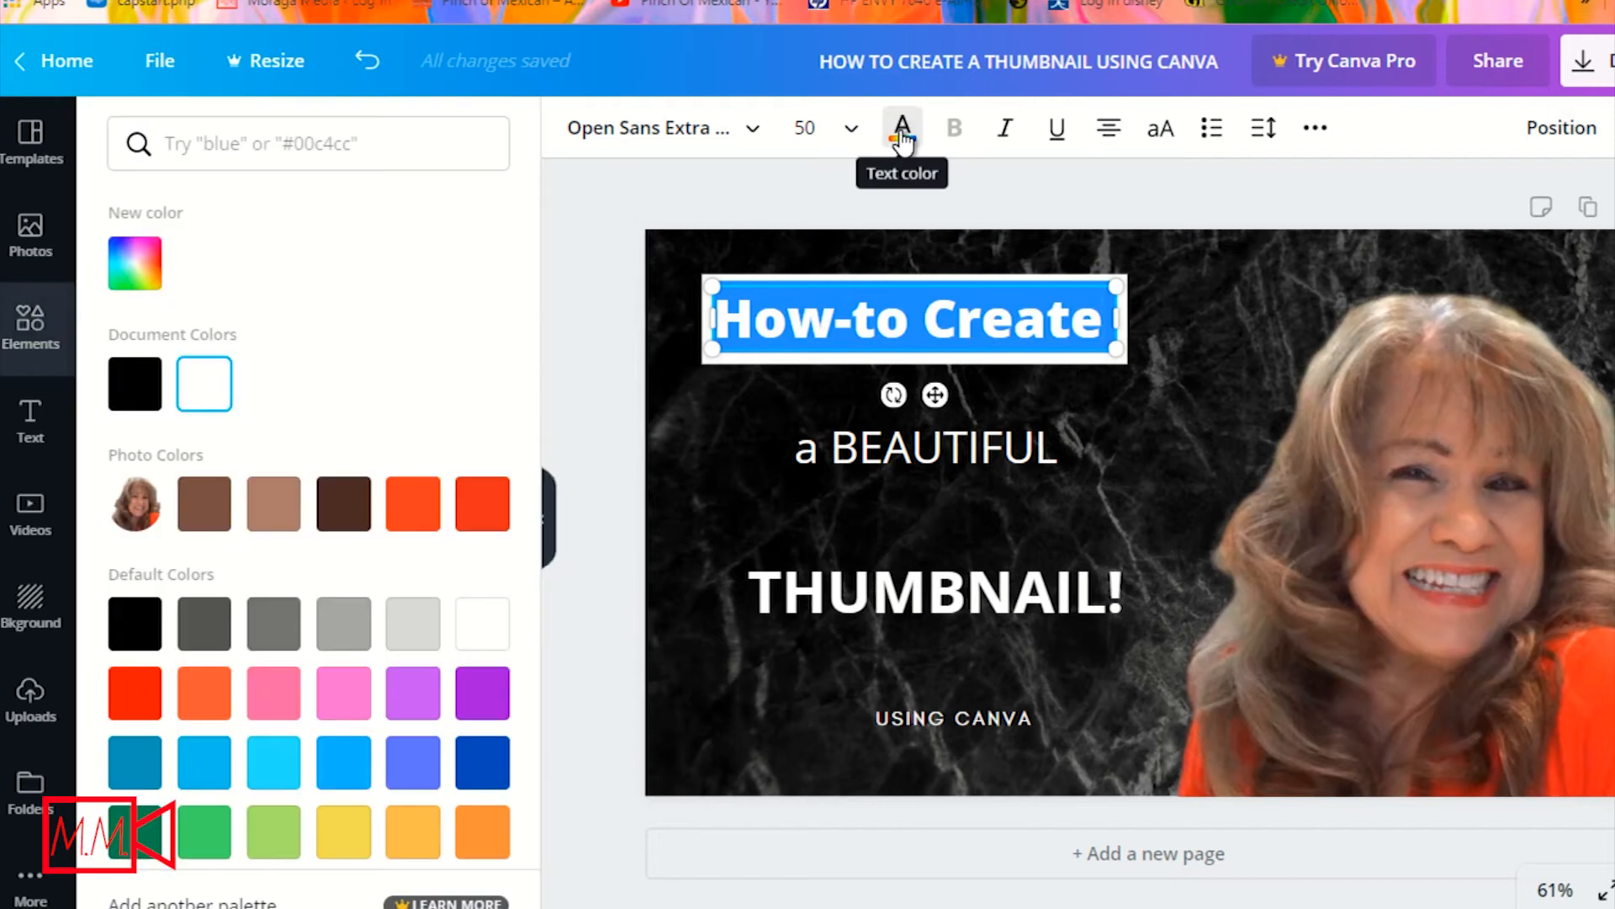
click(132, 380)
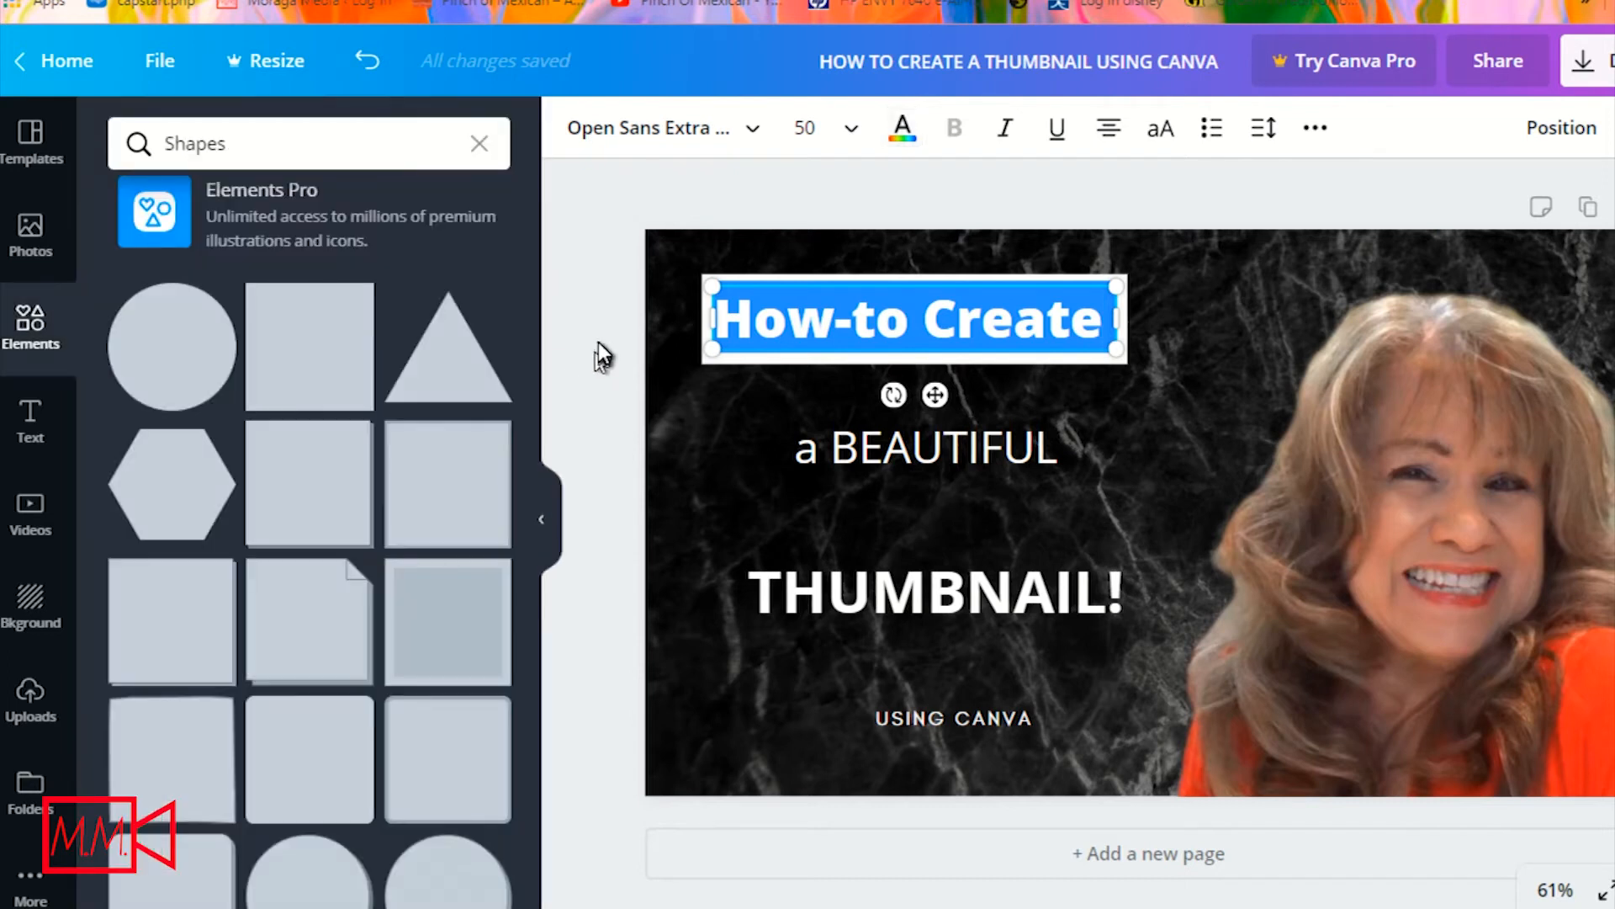
click(599, 342)
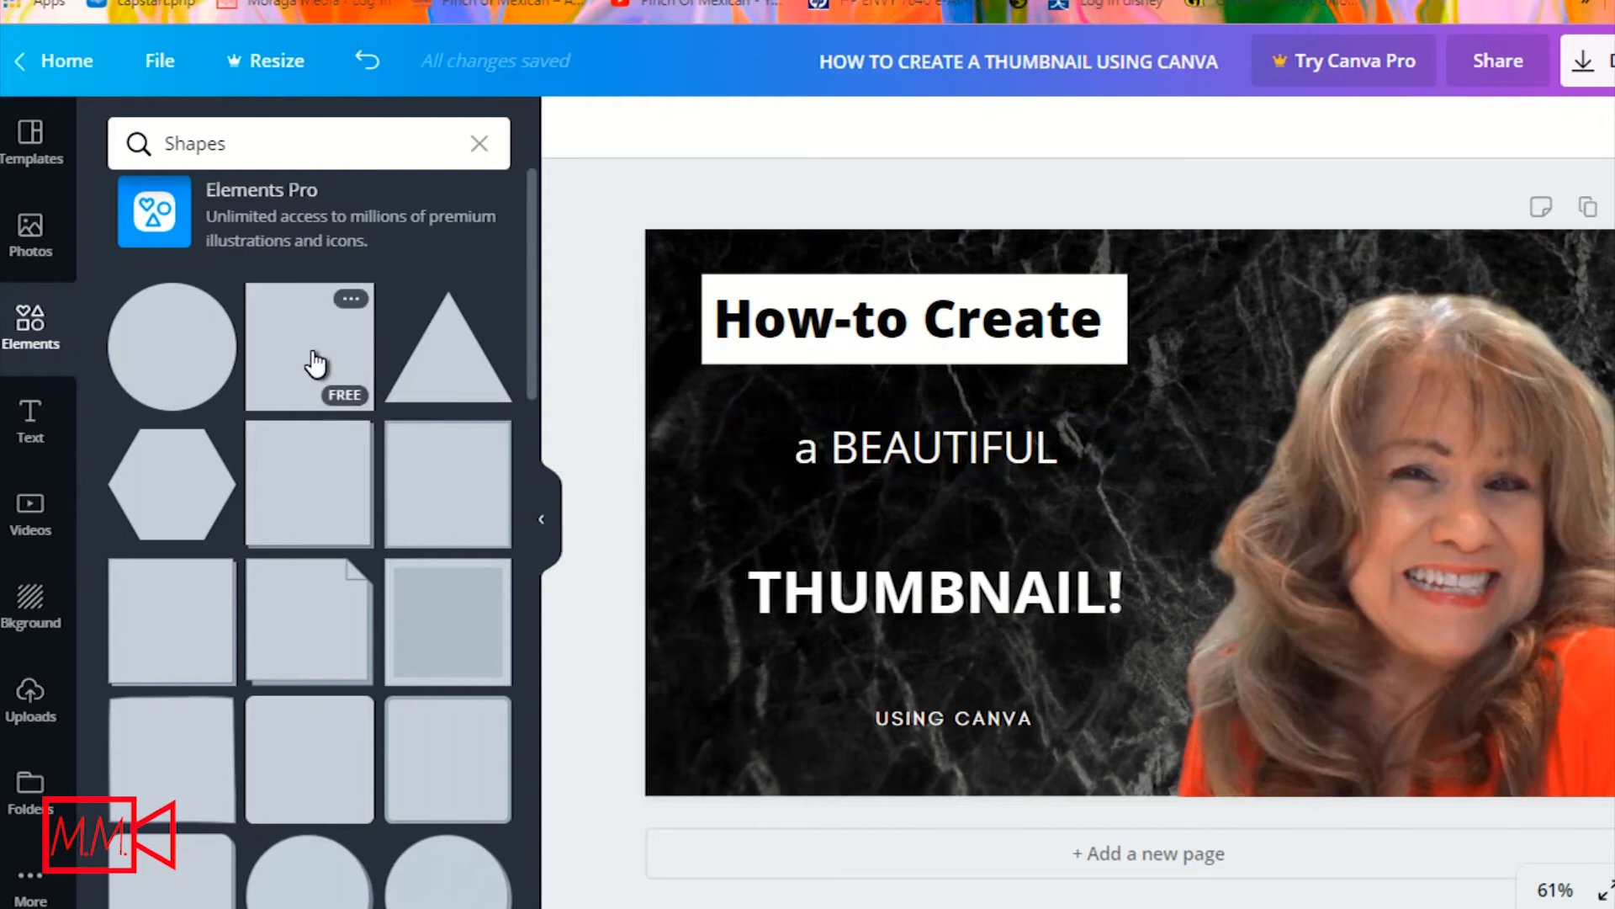
- Add a second white square over the "a BEAUTIFUL" text and flatten it to a height of about 102
drag(313, 358, 815, 451)
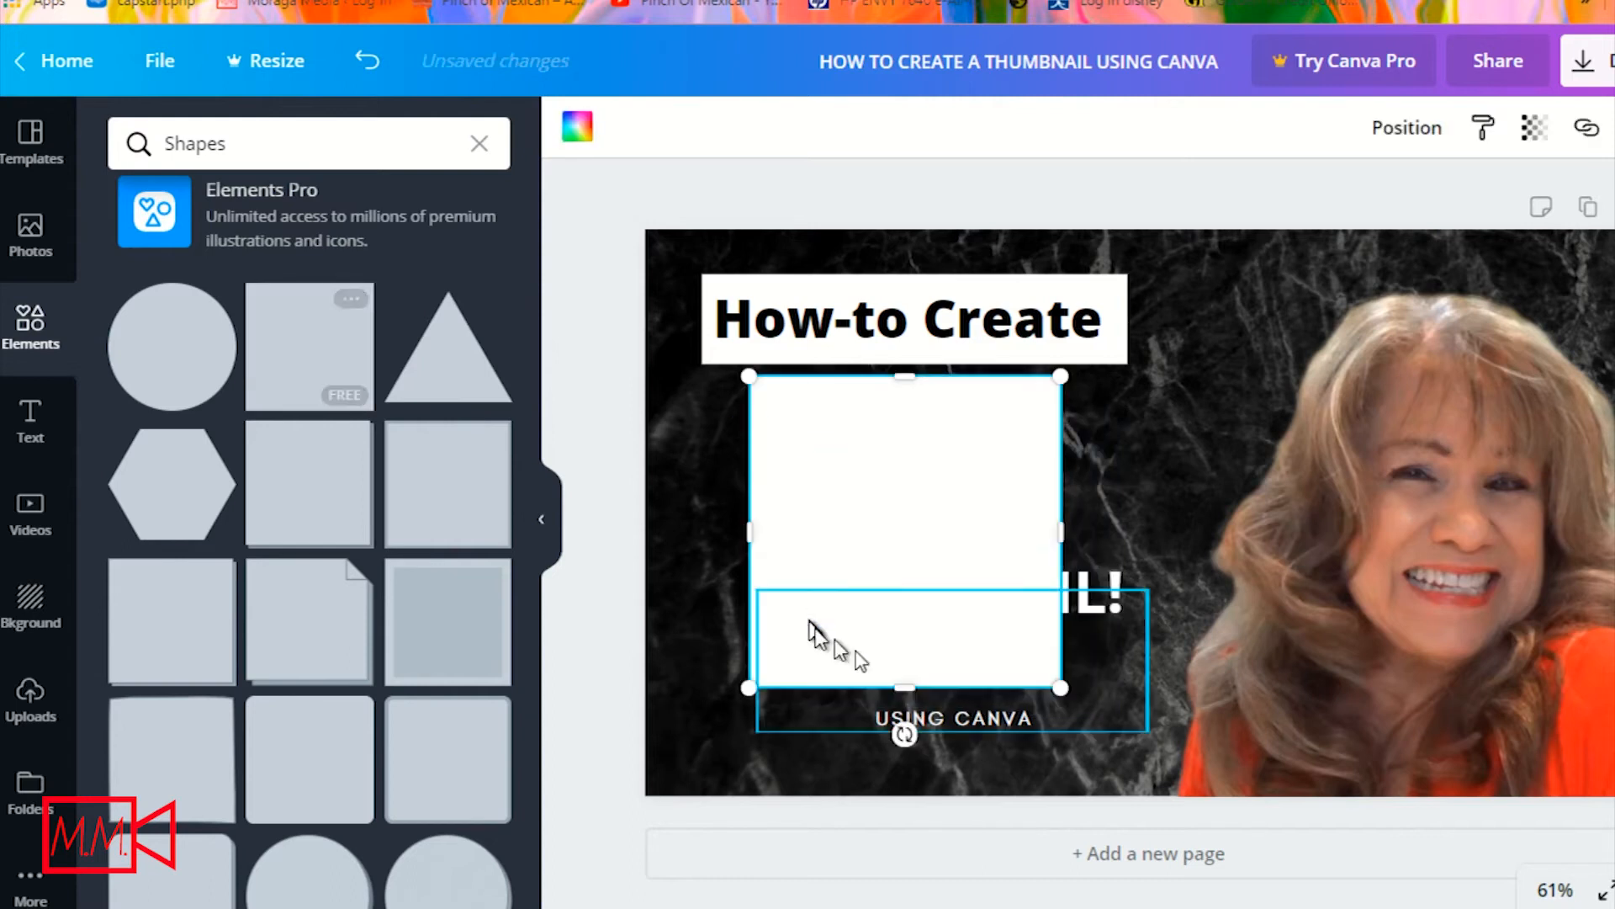
drag(902, 683, 913, 464)
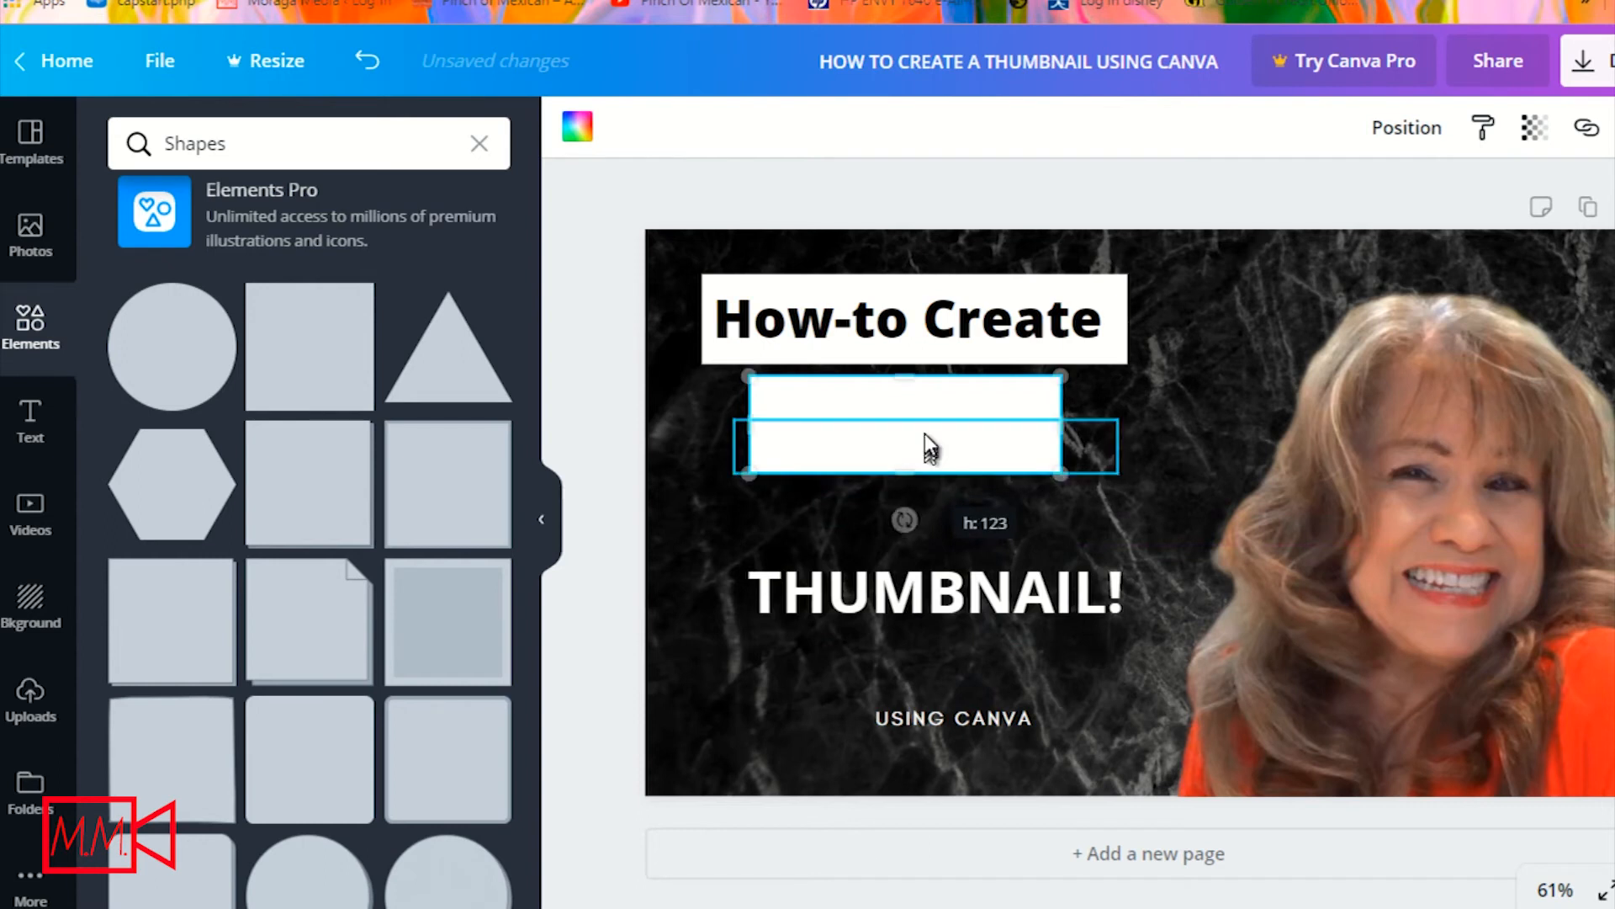
drag(923, 379, 923, 395)
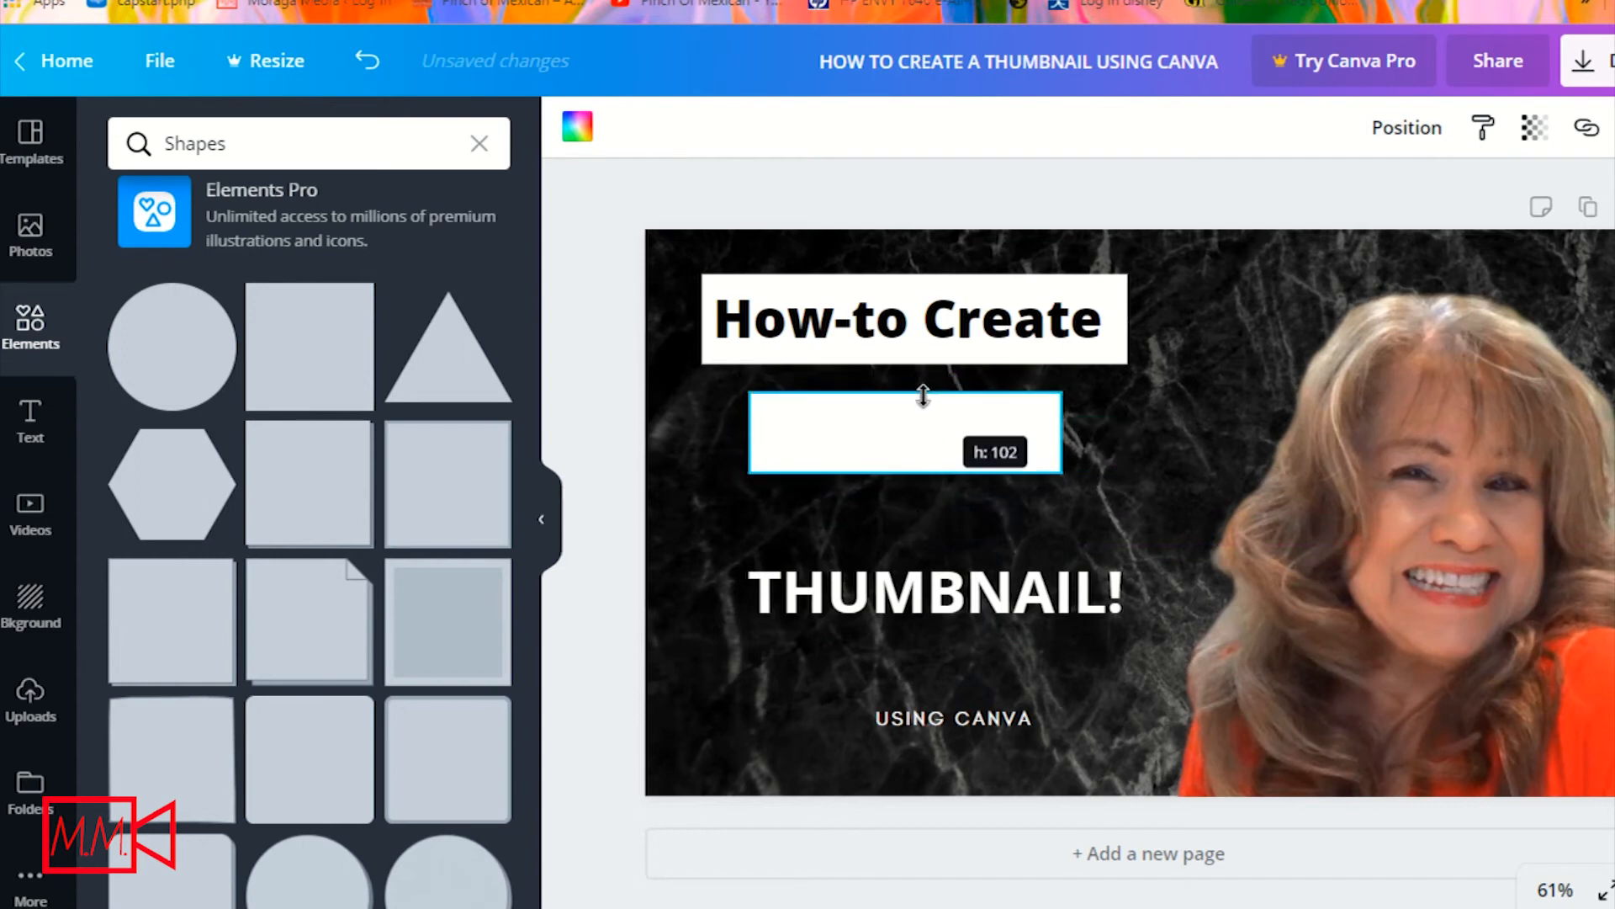
- Reposition the "a BEAUTIFUL" text slightly on its white rectangle and enlarge it to font size 43.1
click(917, 444)
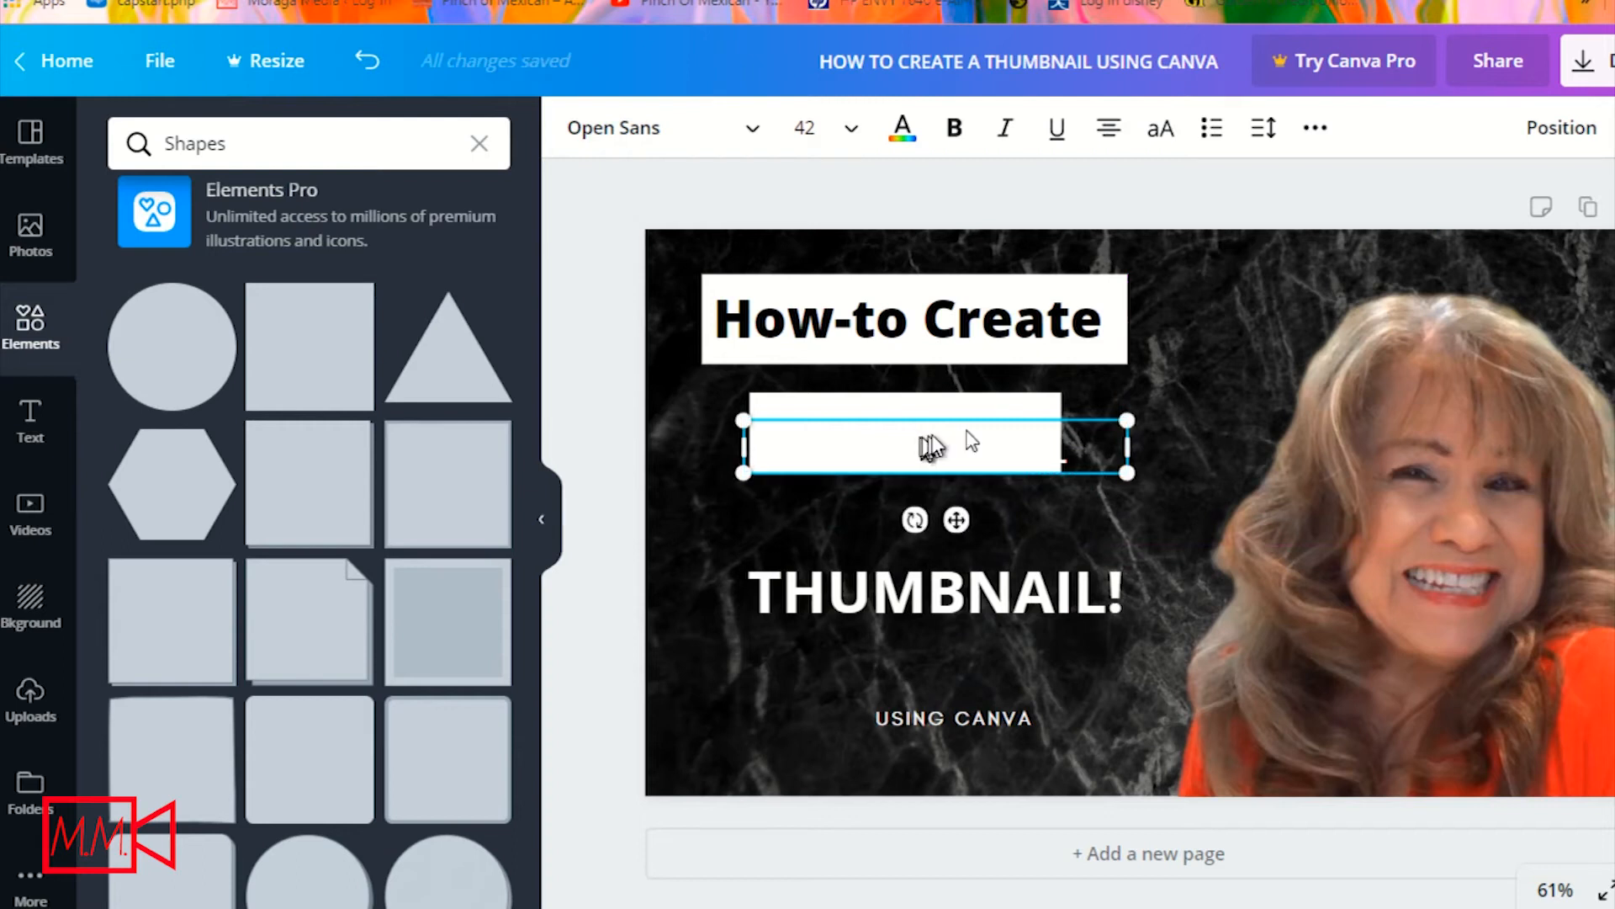
drag(1006, 450, 980, 438)
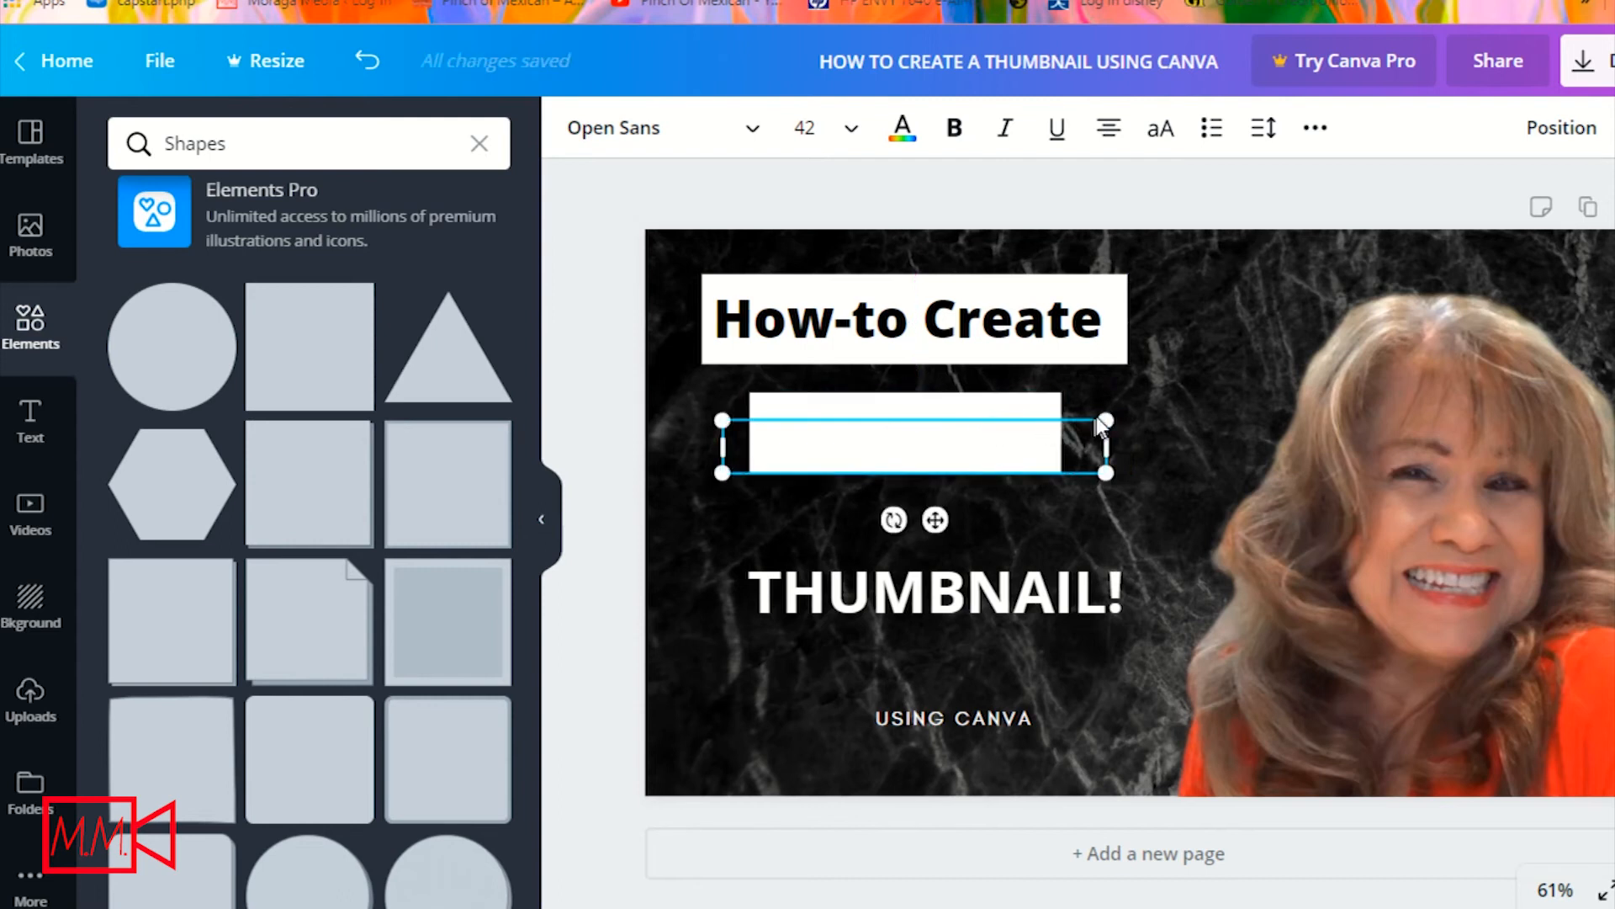
mouse_move(1101, 414)
mouse_down()
mouse_move(1109, 397)
mouse_move(1111, 413)
mouse_up()
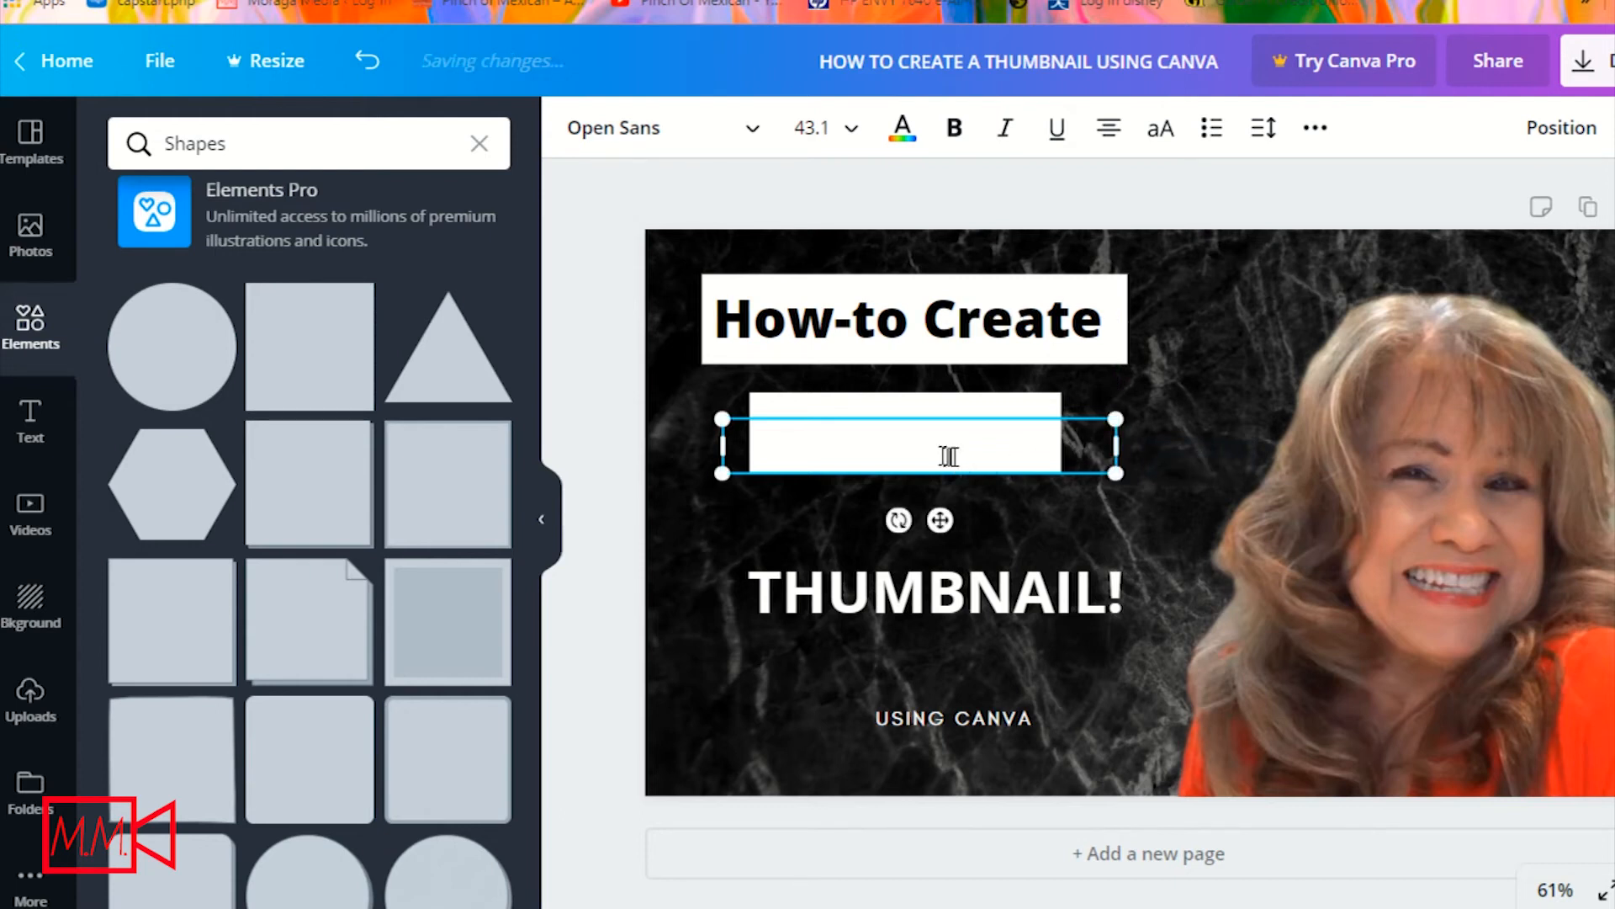
- Color the "a BEAUTIFUL" text black and deselect it
drag(782, 440, 1049, 439)
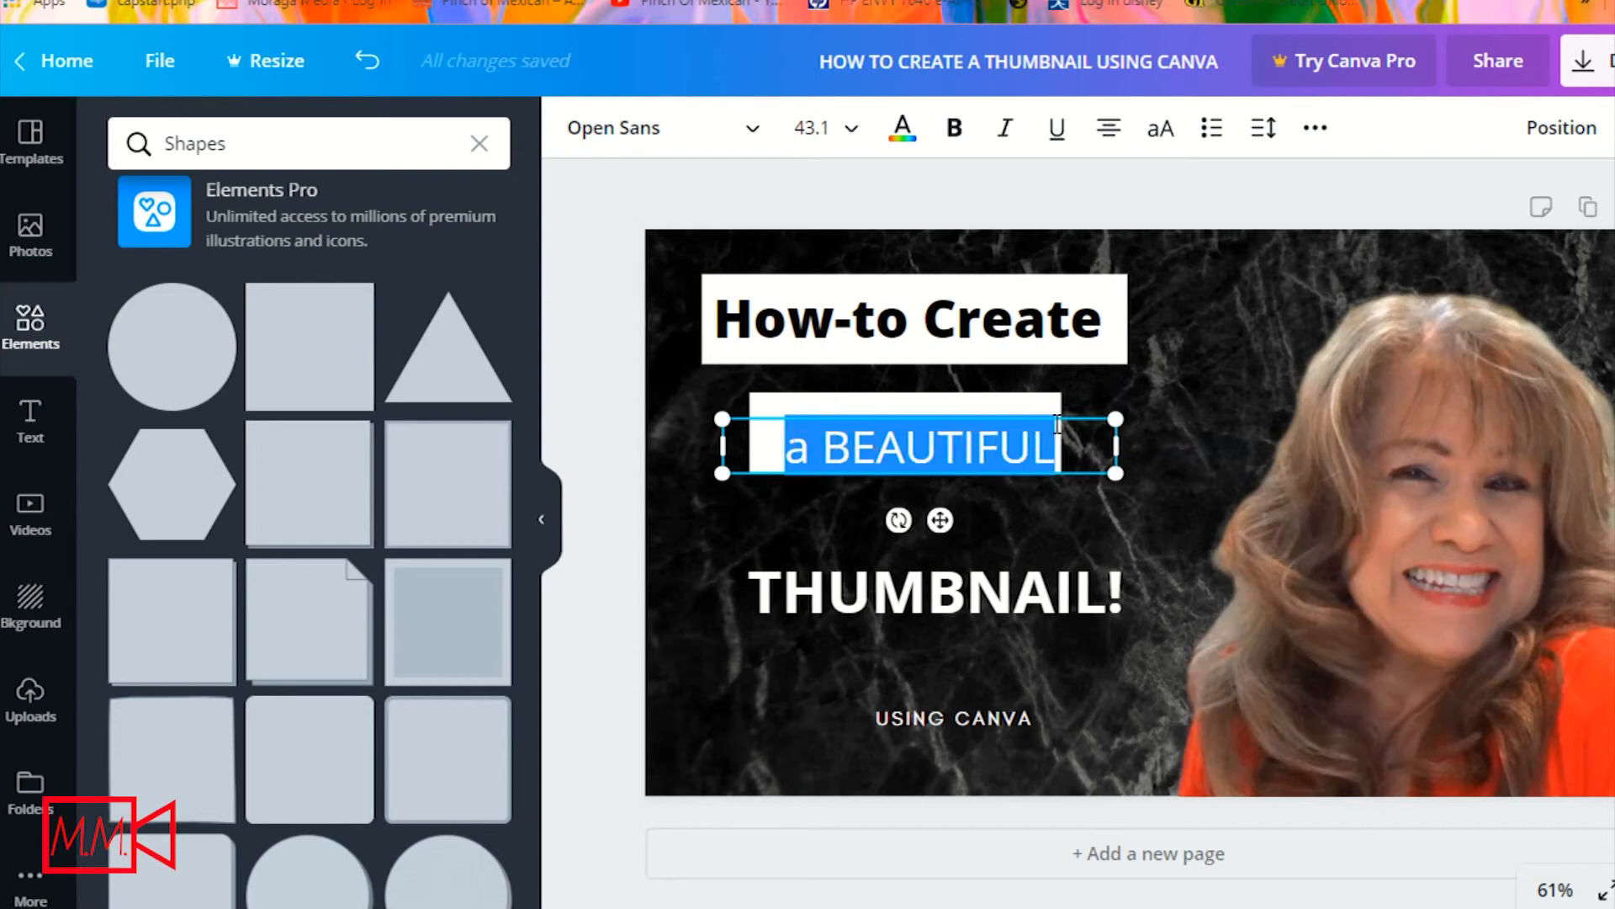
click(907, 128)
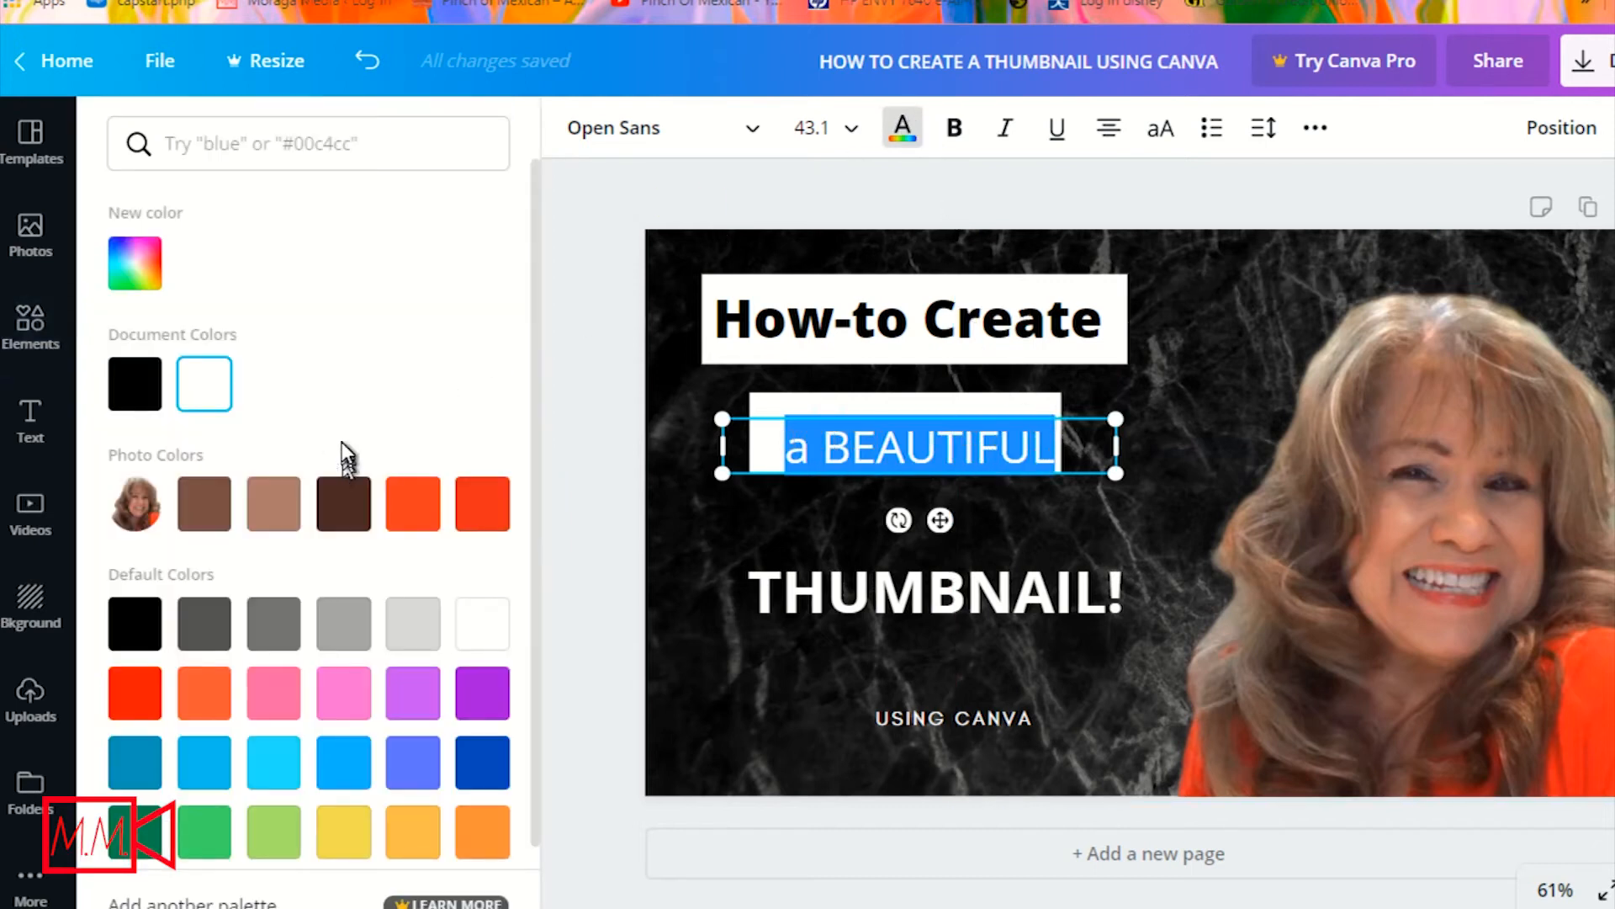
click(147, 387)
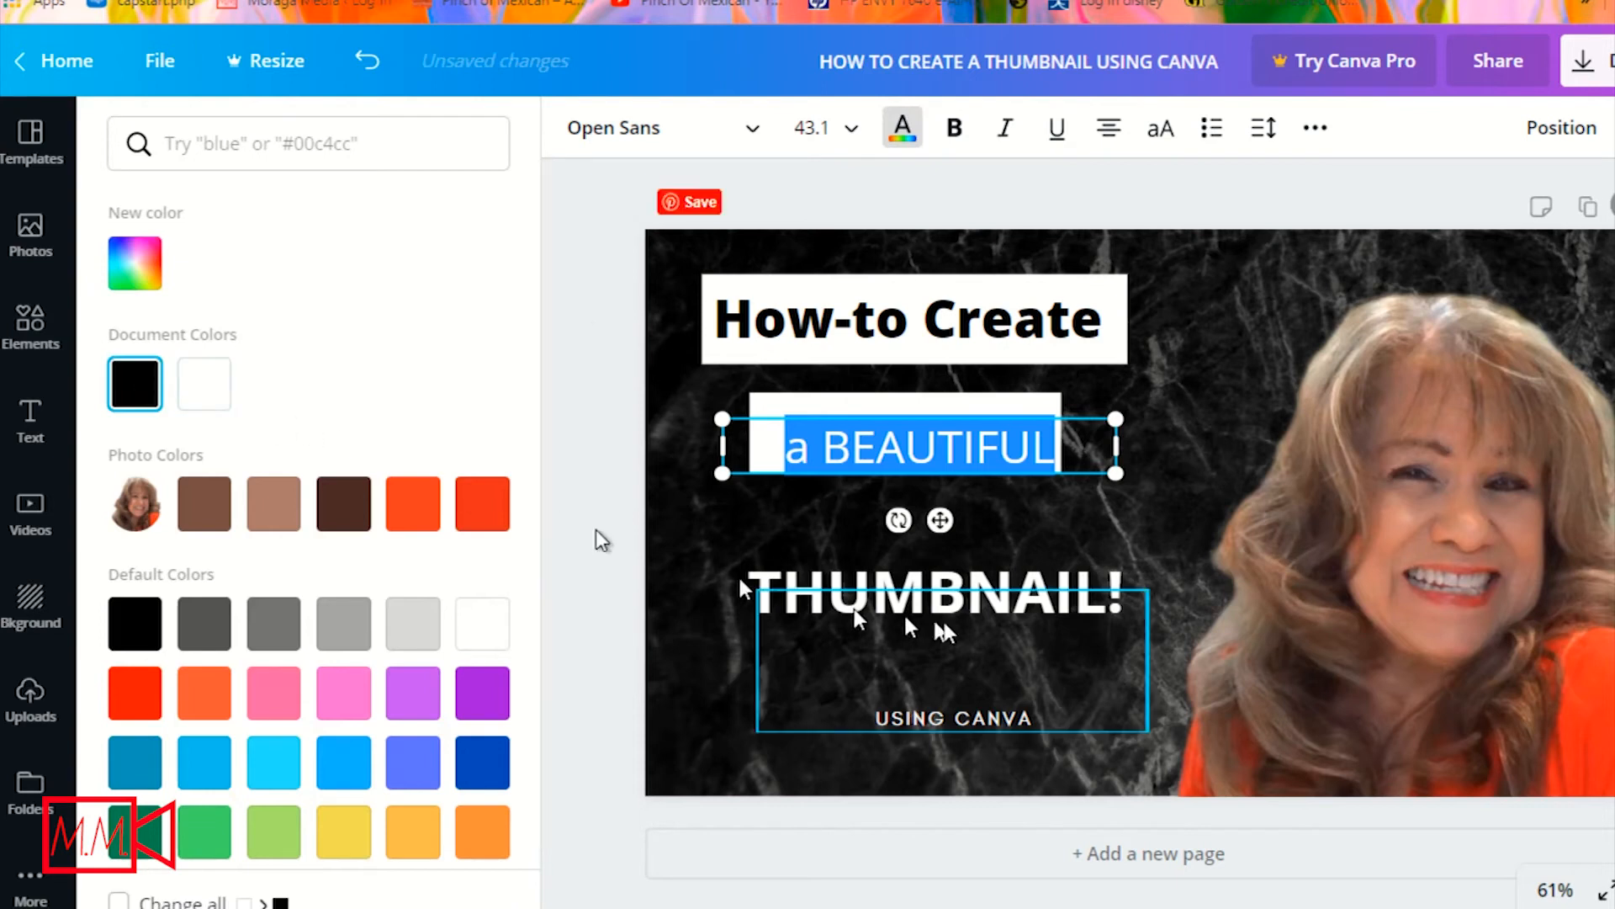
click(1074, 531)
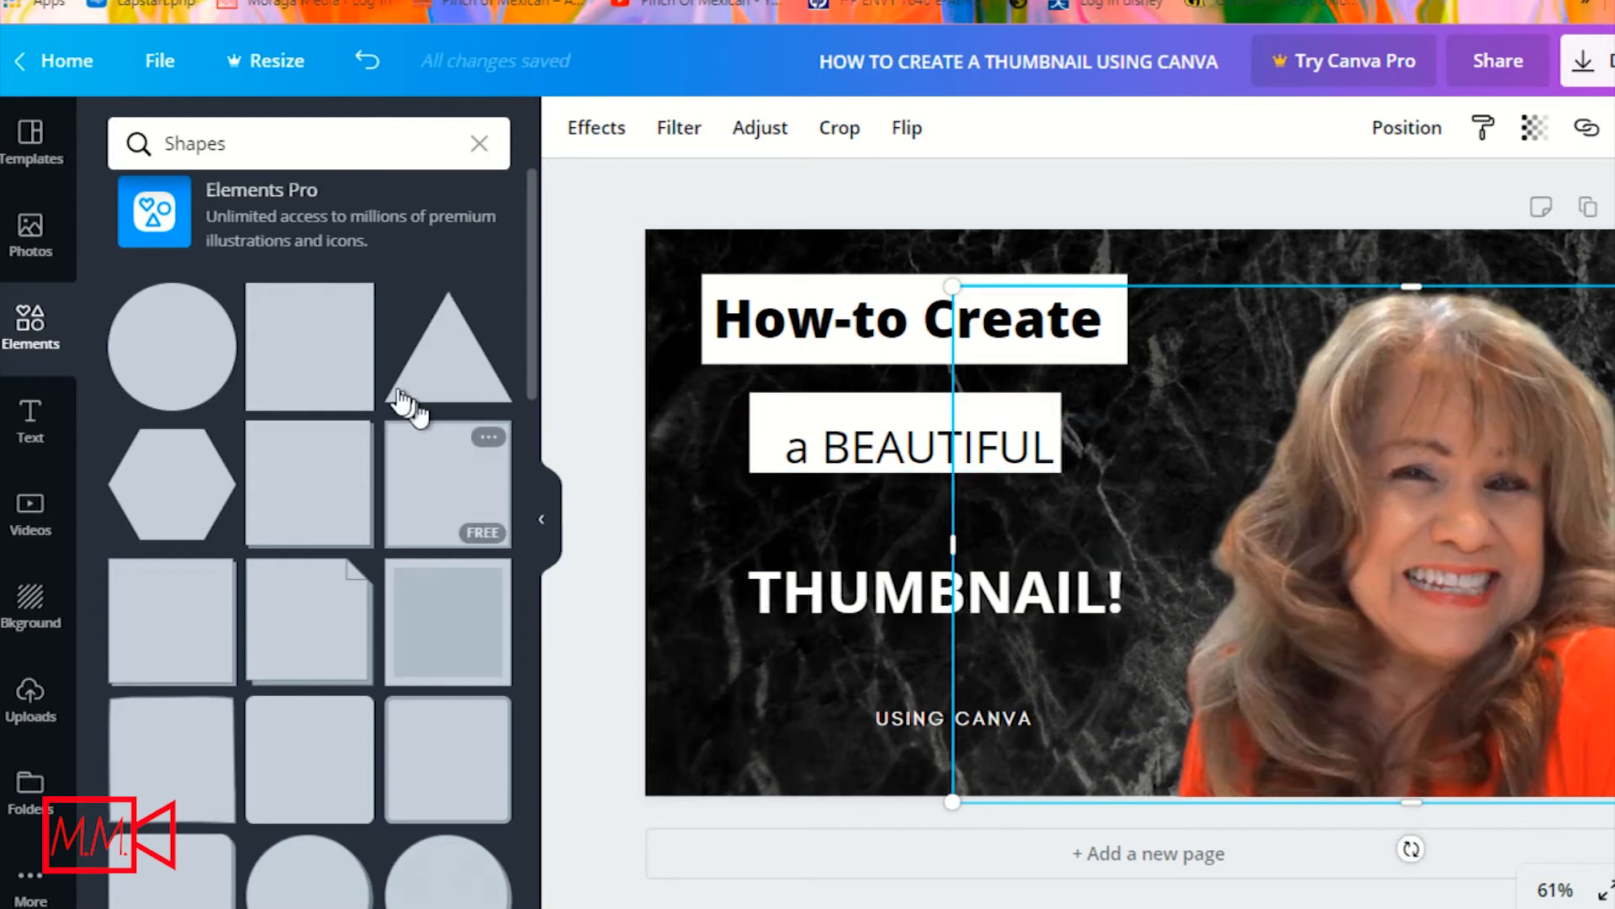
- Add a third white square over the "THUMBNAIL!" text, then widen and flatten it into a rectangle spanning the whole word
drag(321, 359, 744, 553)
drag(824, 805, 822, 620)
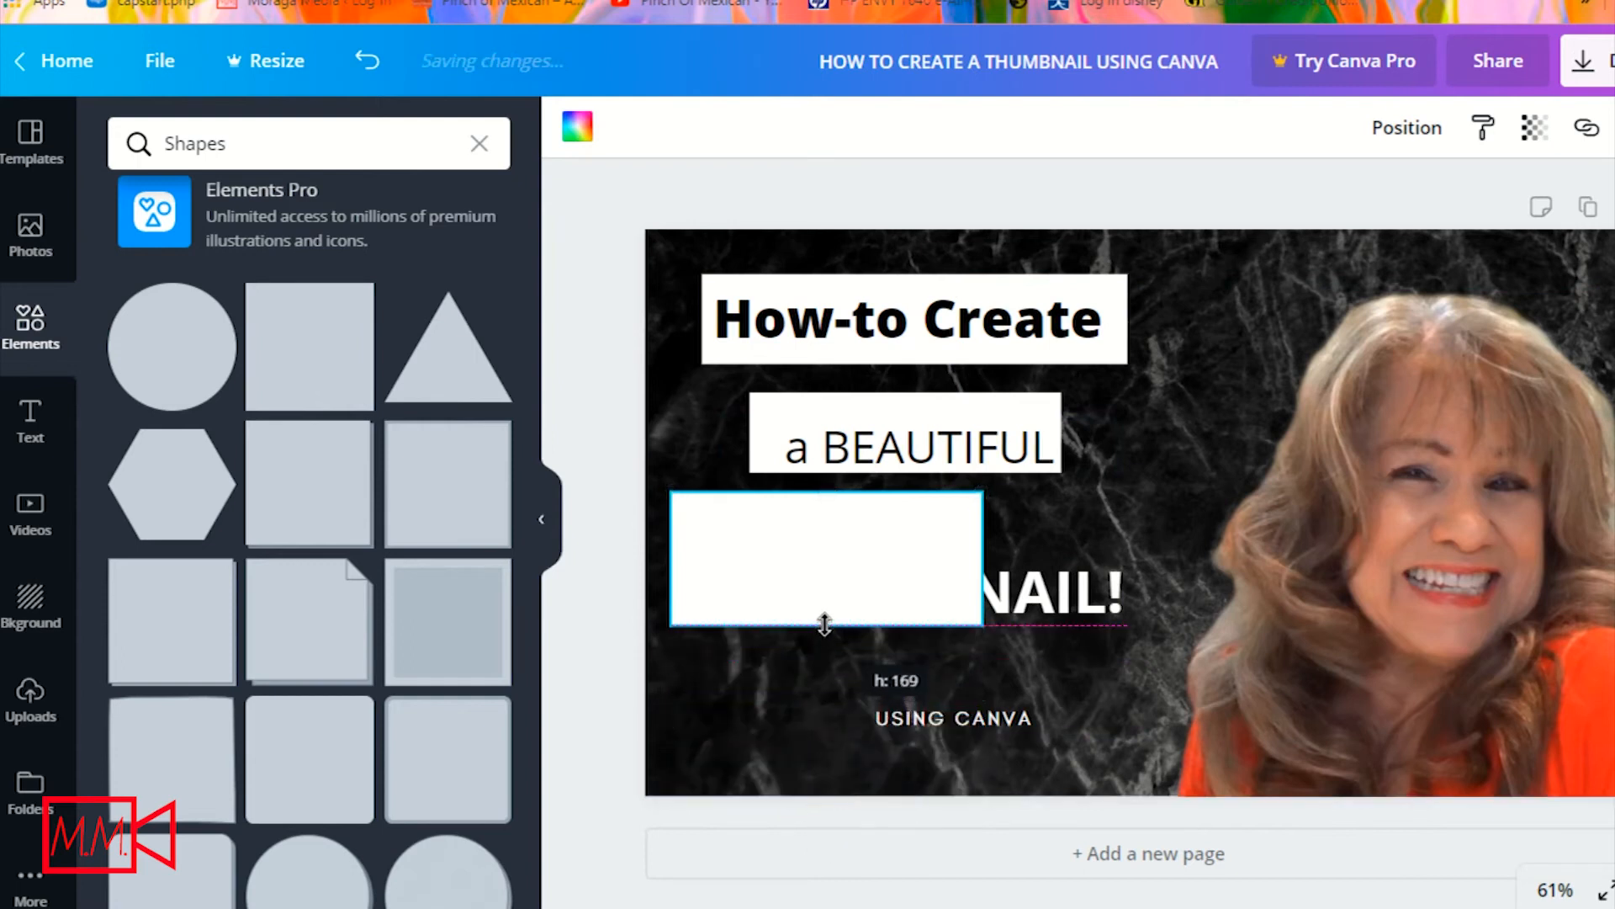
drag(861, 552, 872, 567)
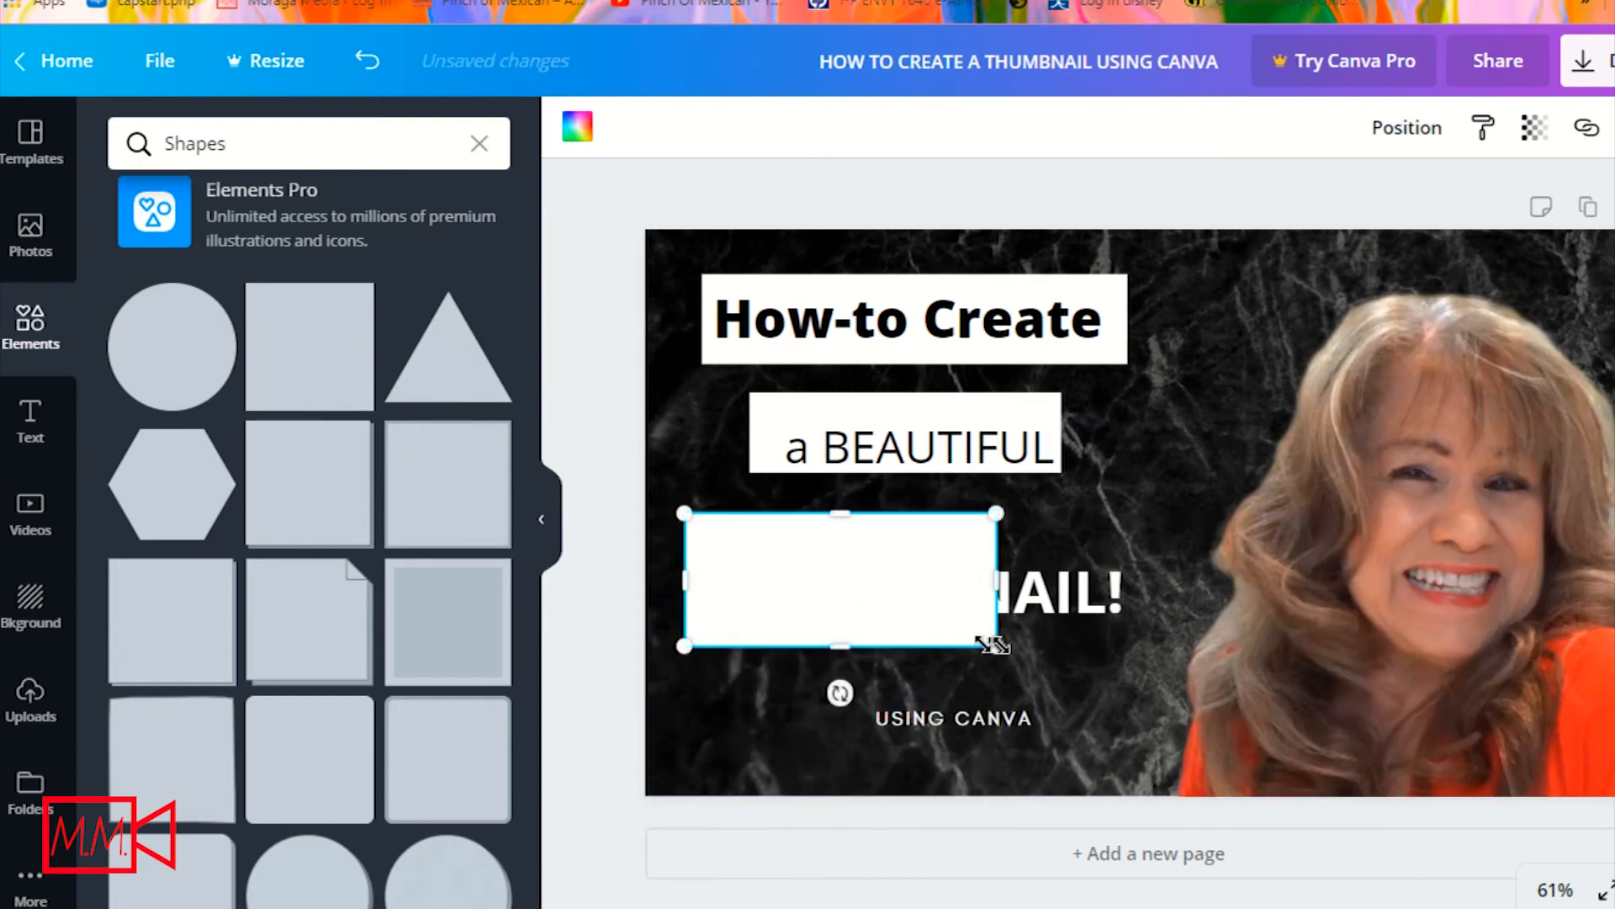
drag(1001, 608, 1138, 605)
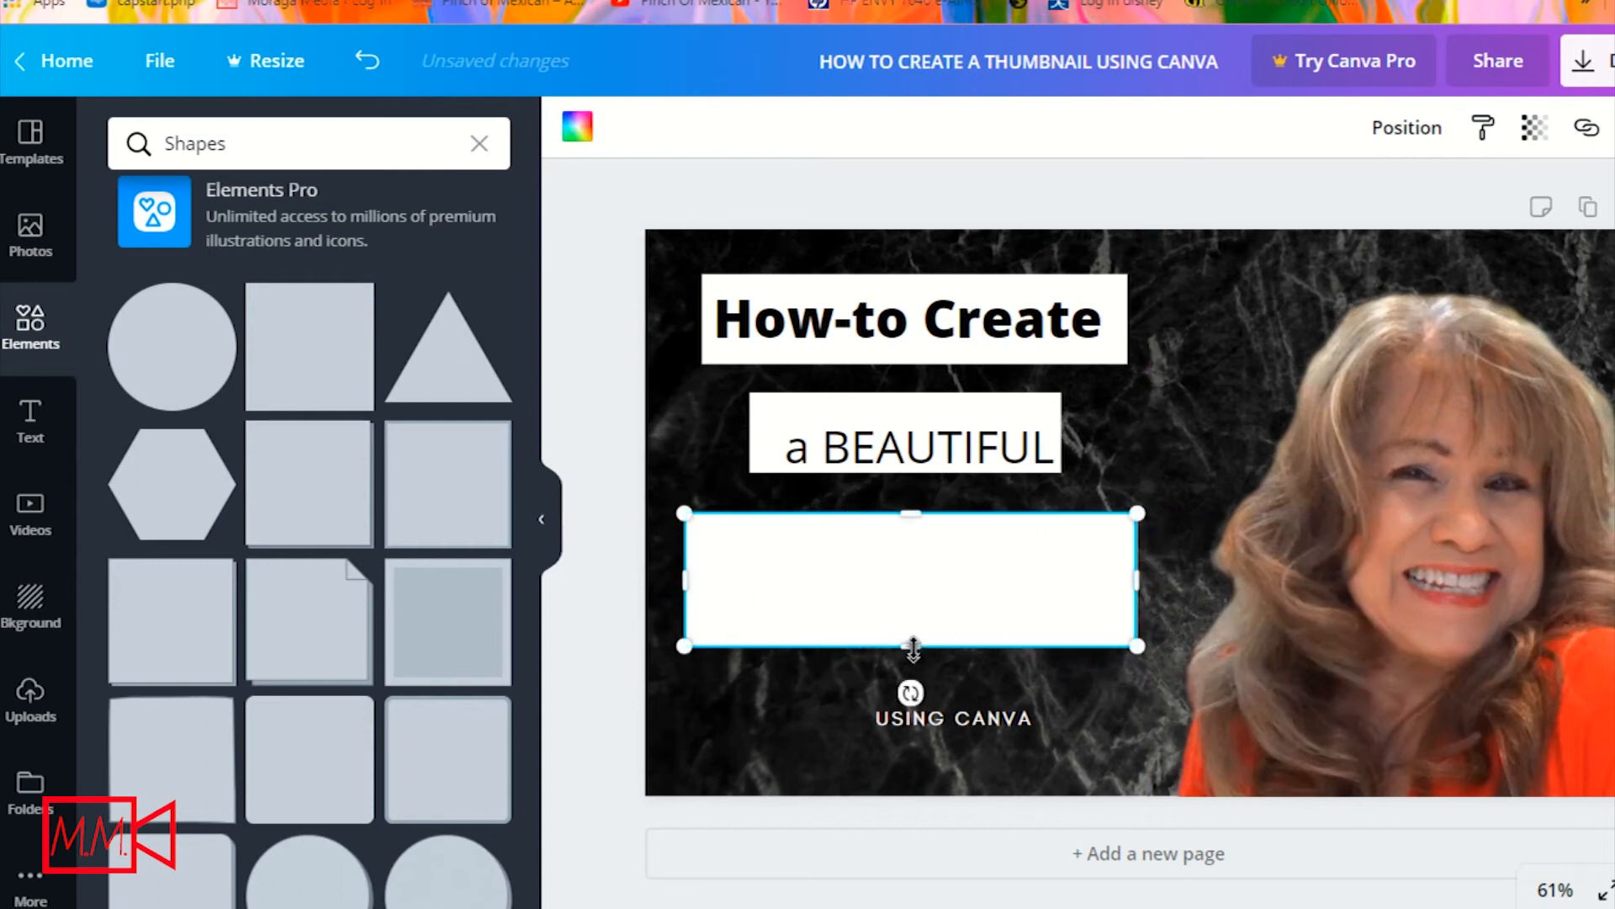
drag(912, 647, 912, 634)
drag(911, 513, 914, 536)
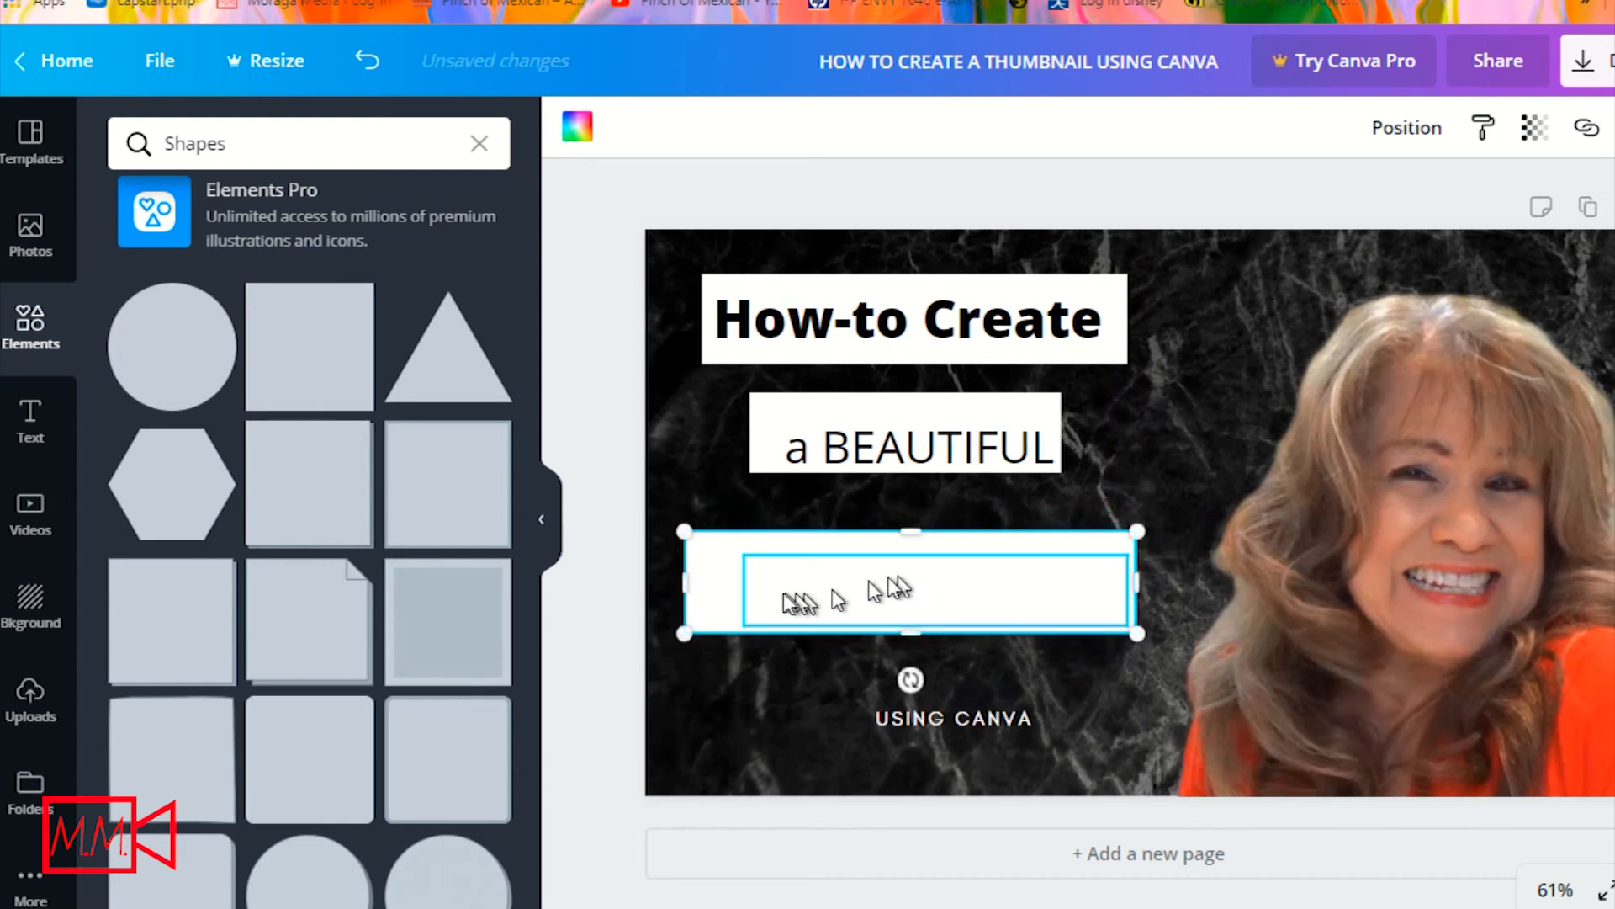
click(699, 473)
- Color the "THUMBNAIL!" text red from the default colors and deselect it
click(714, 587)
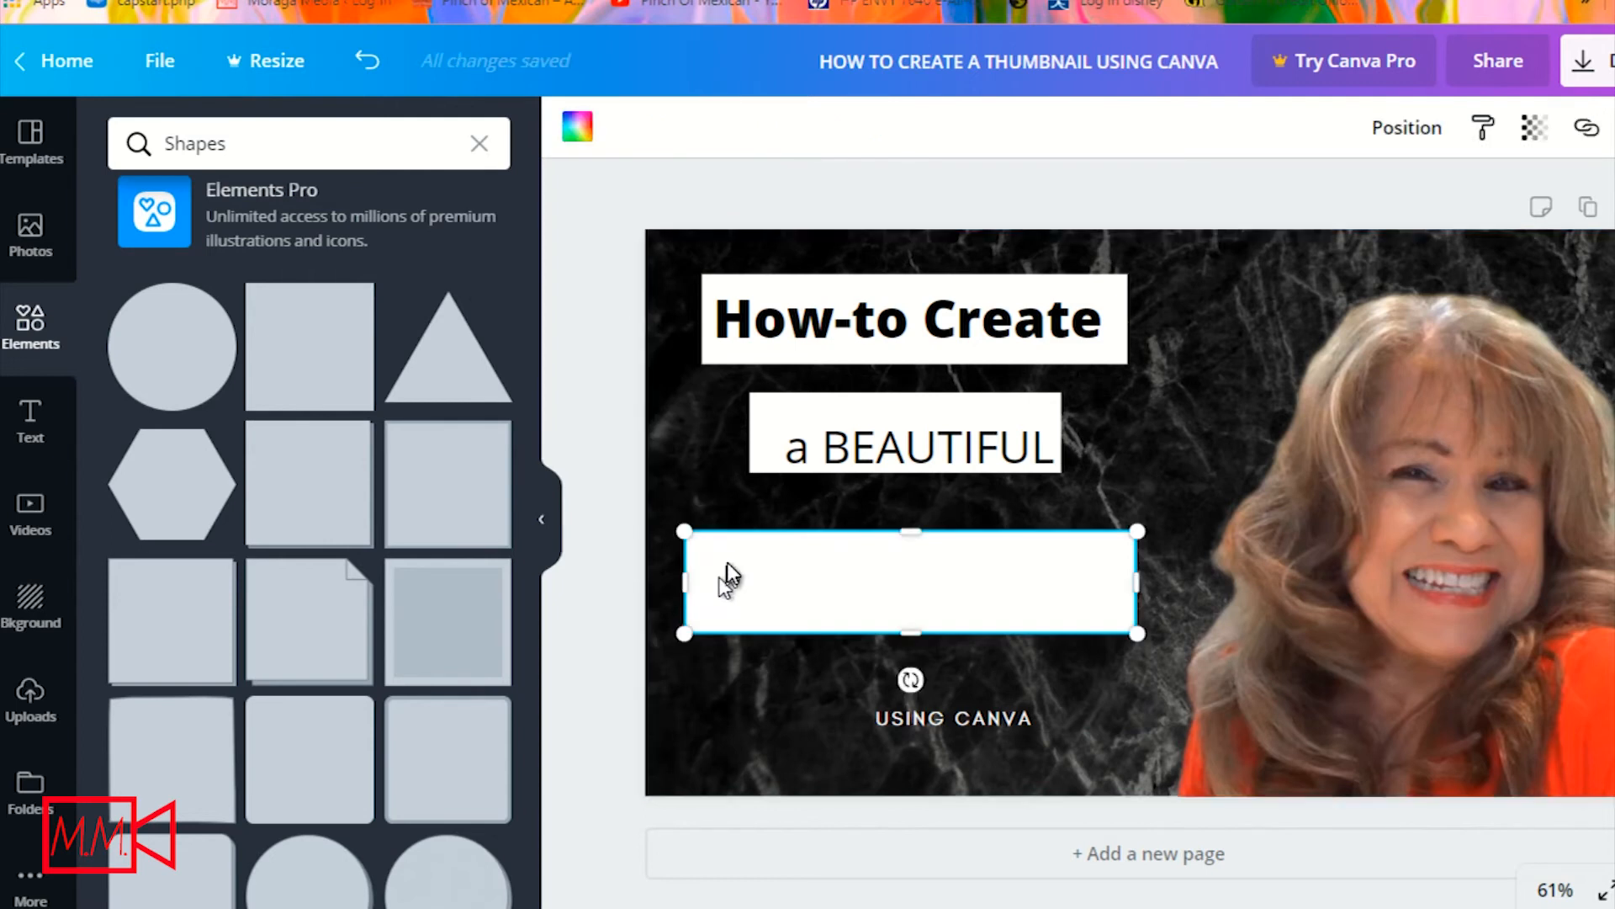
click(777, 588)
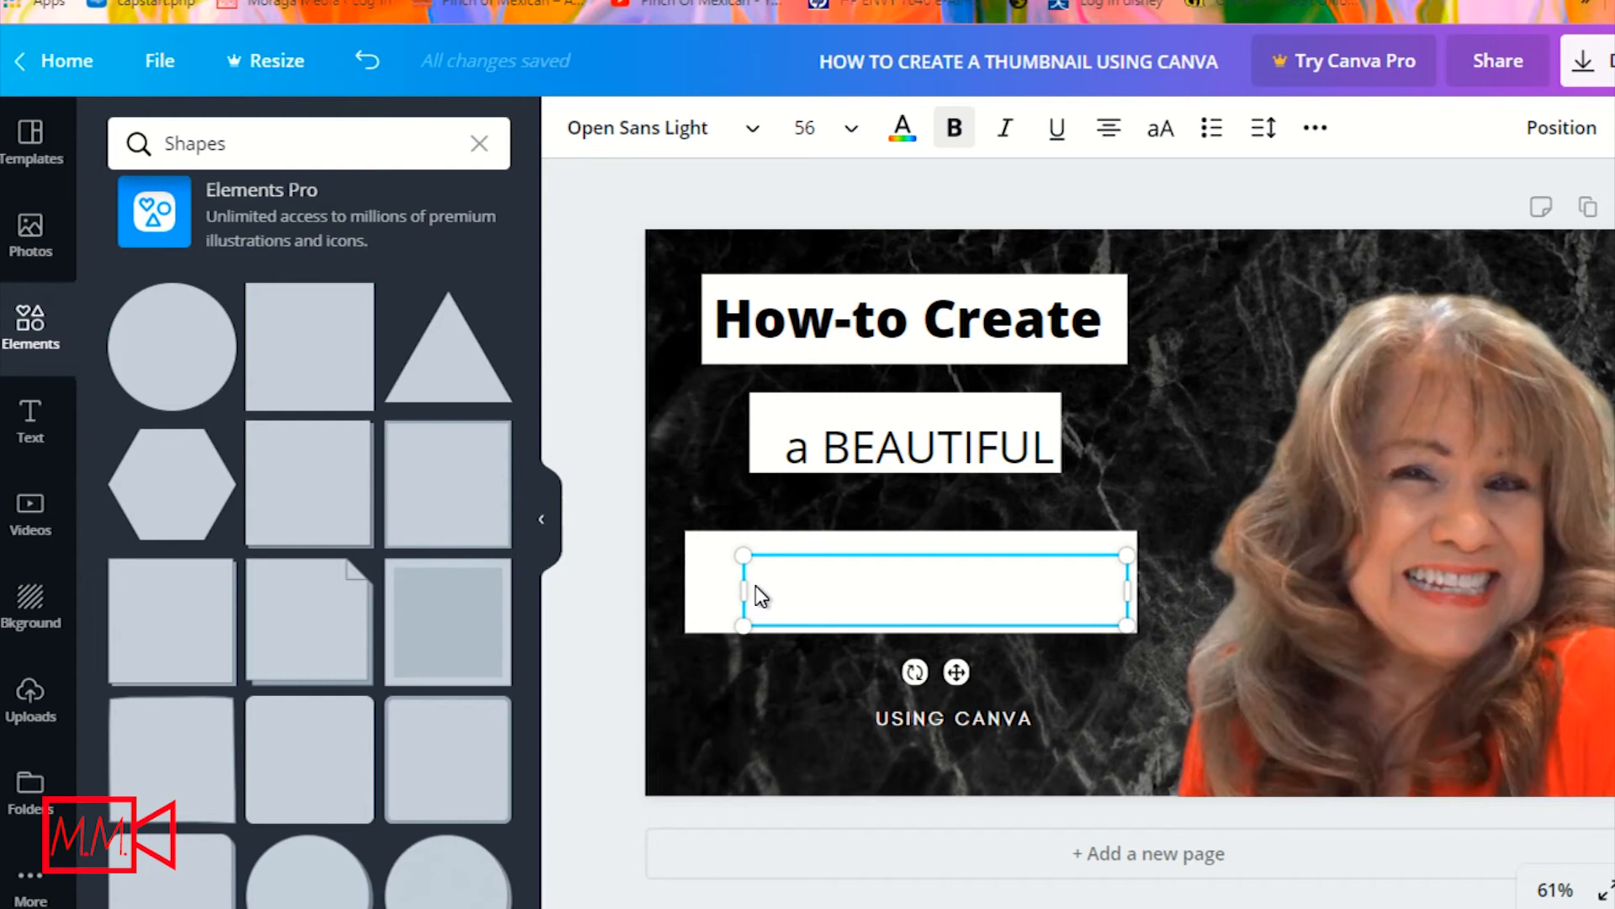
drag(758, 587, 1121, 599)
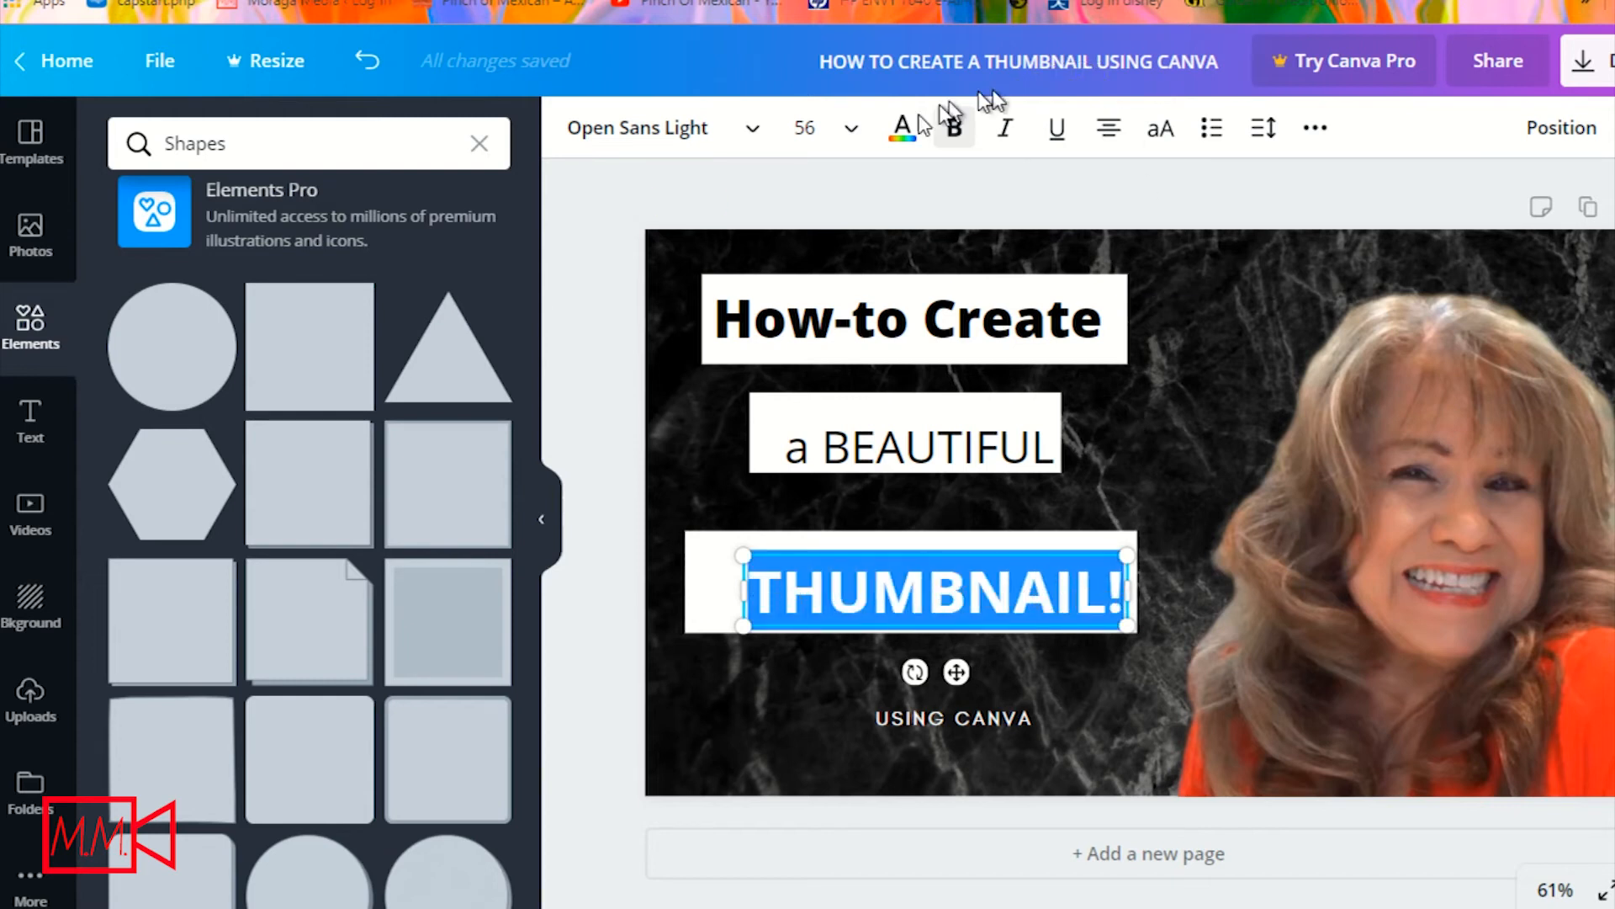
click(902, 130)
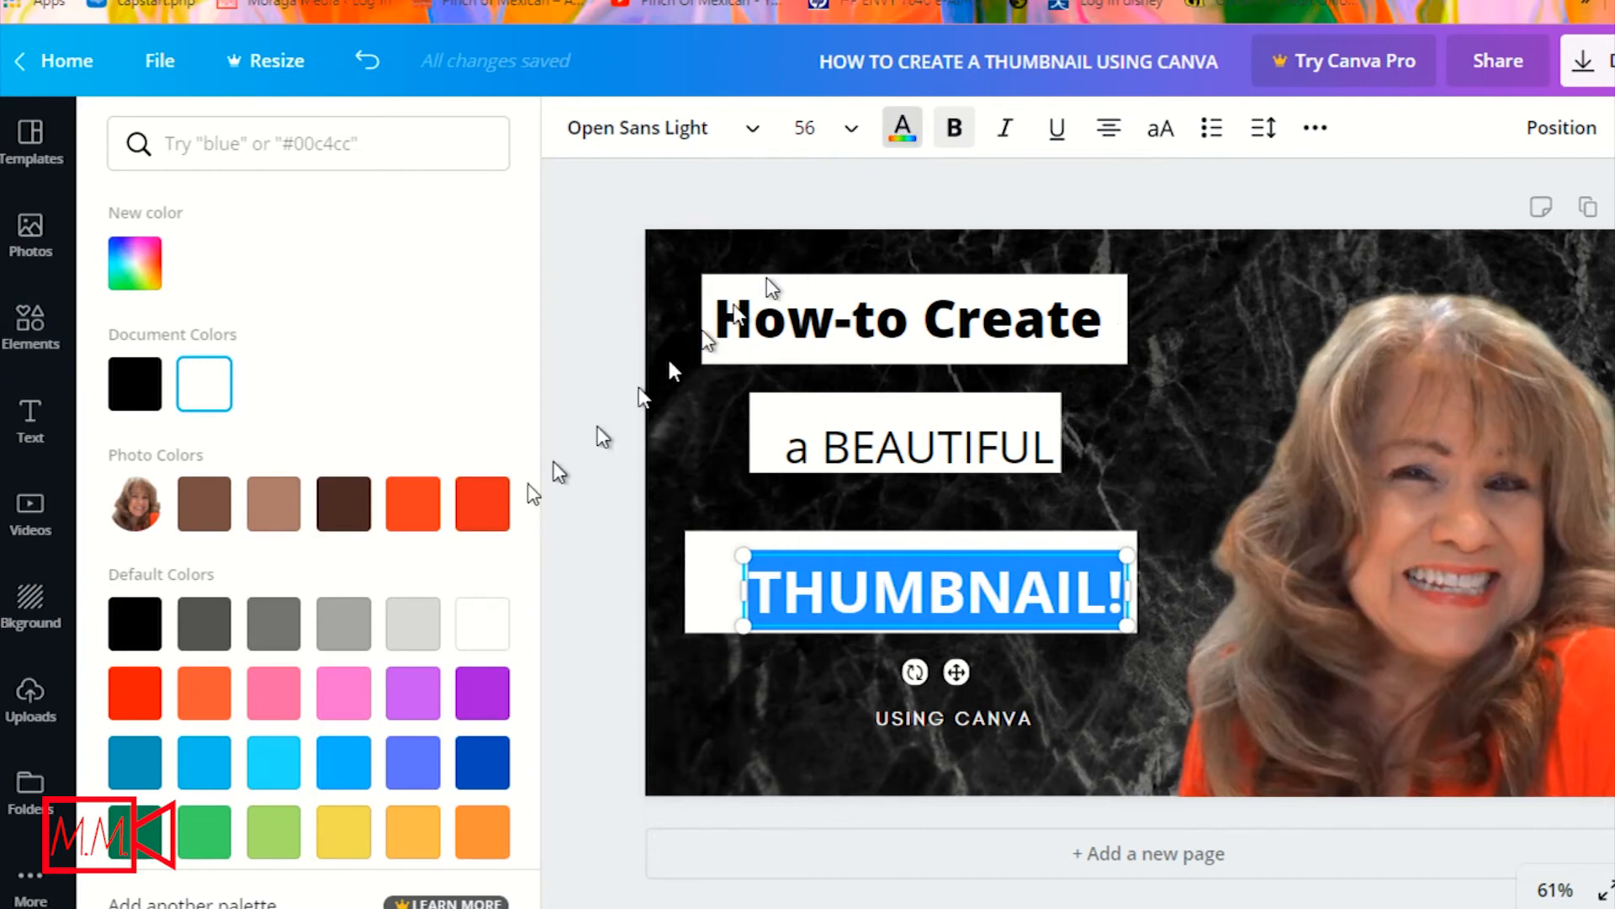
click(117, 695)
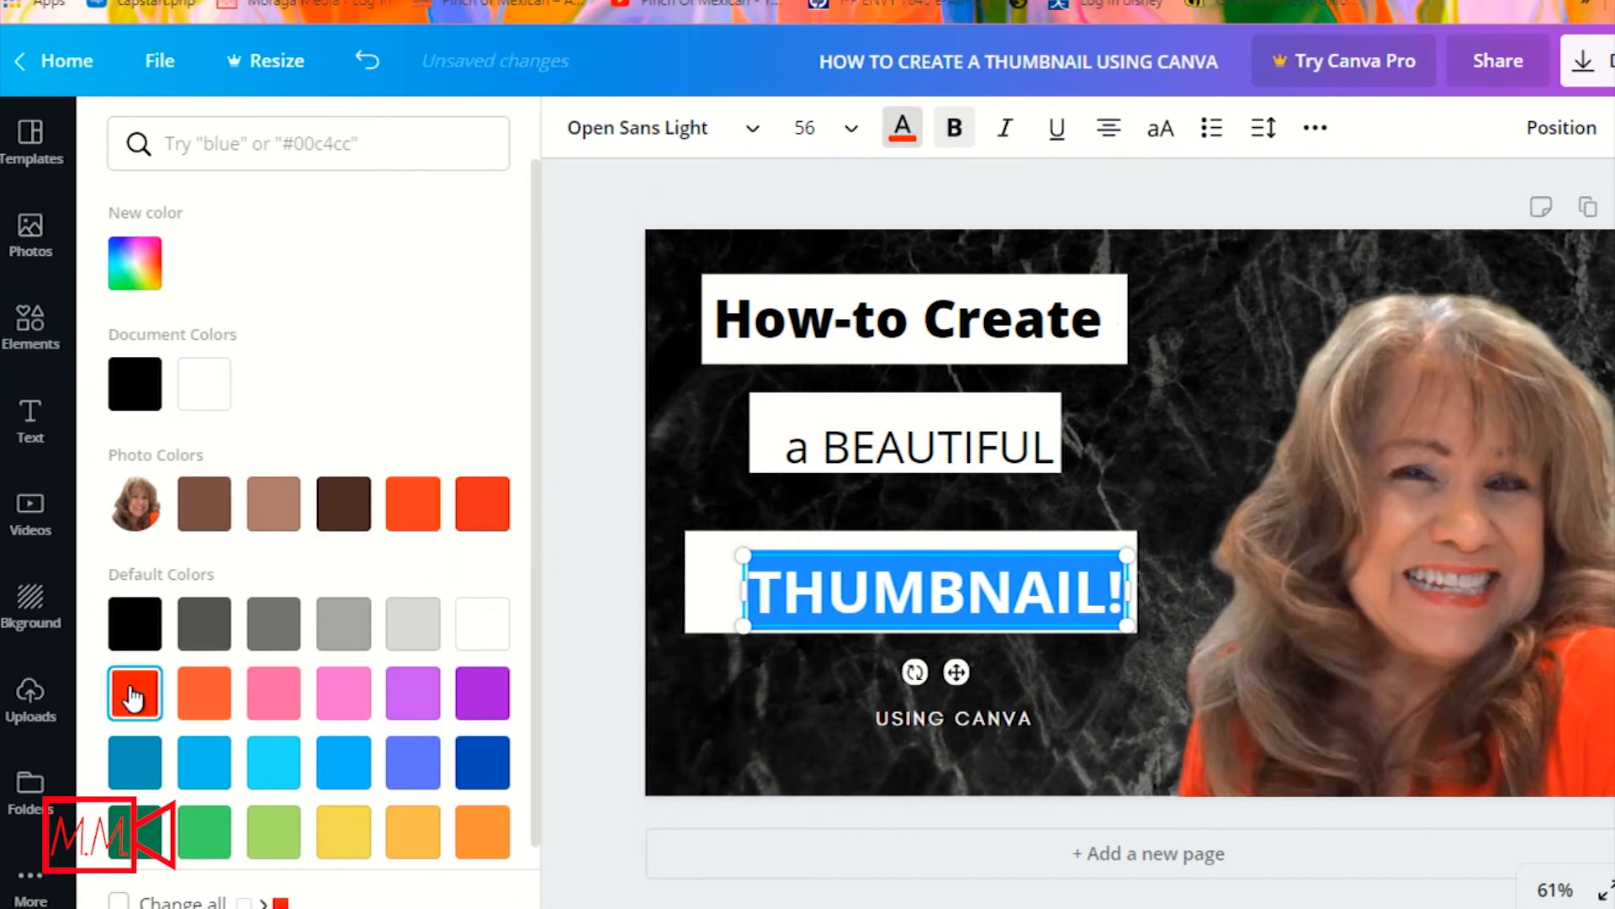
click(589, 448)
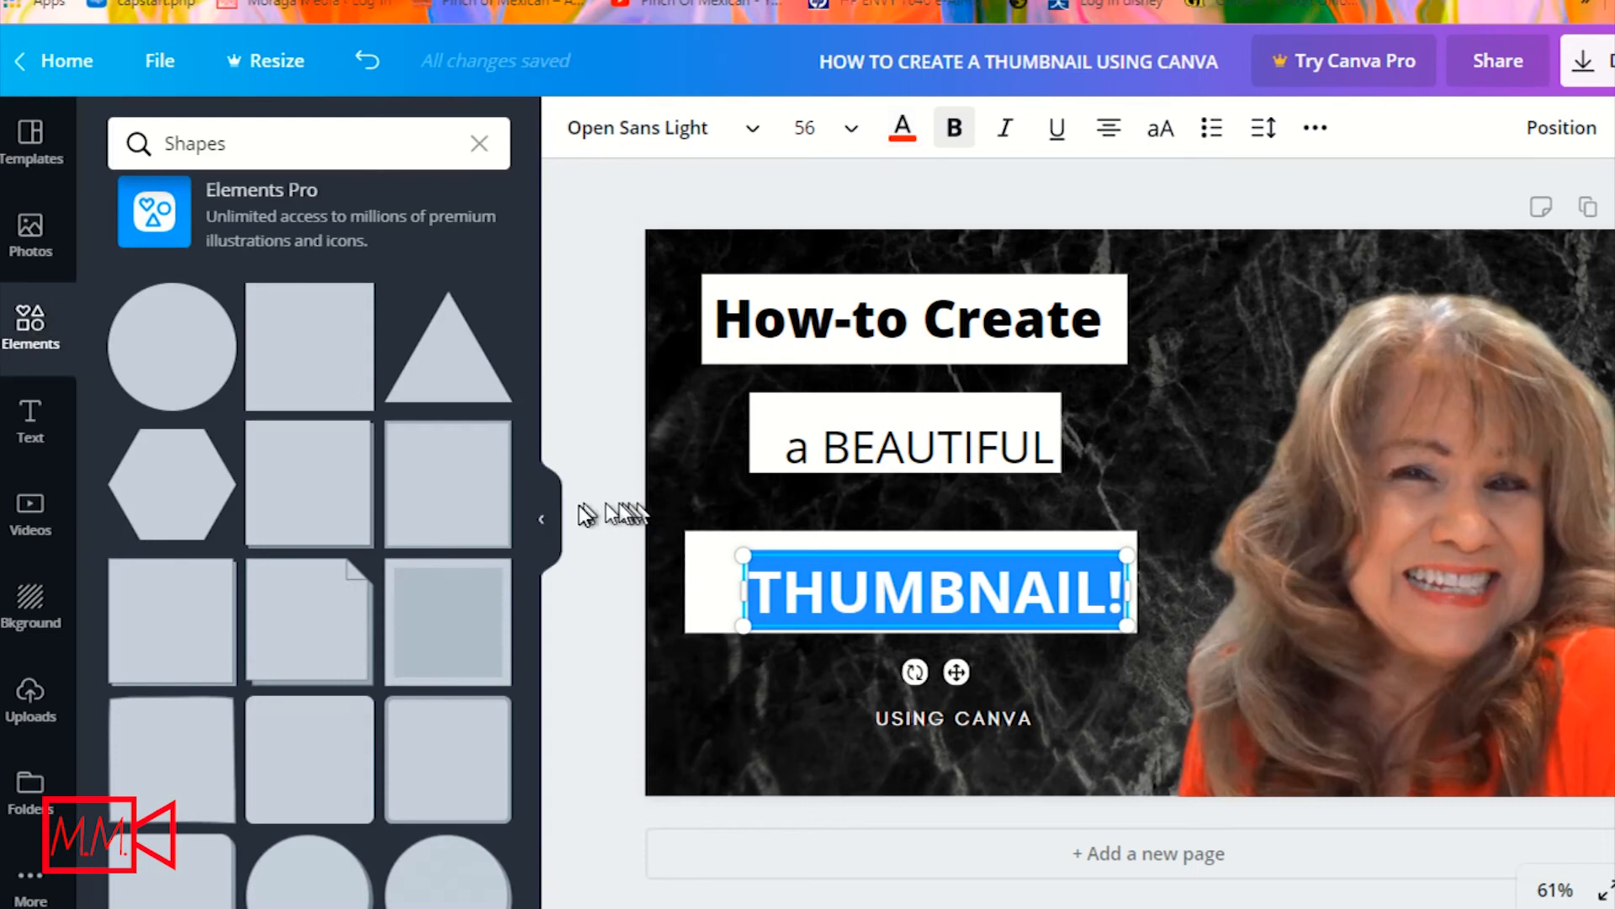
click(623, 530)
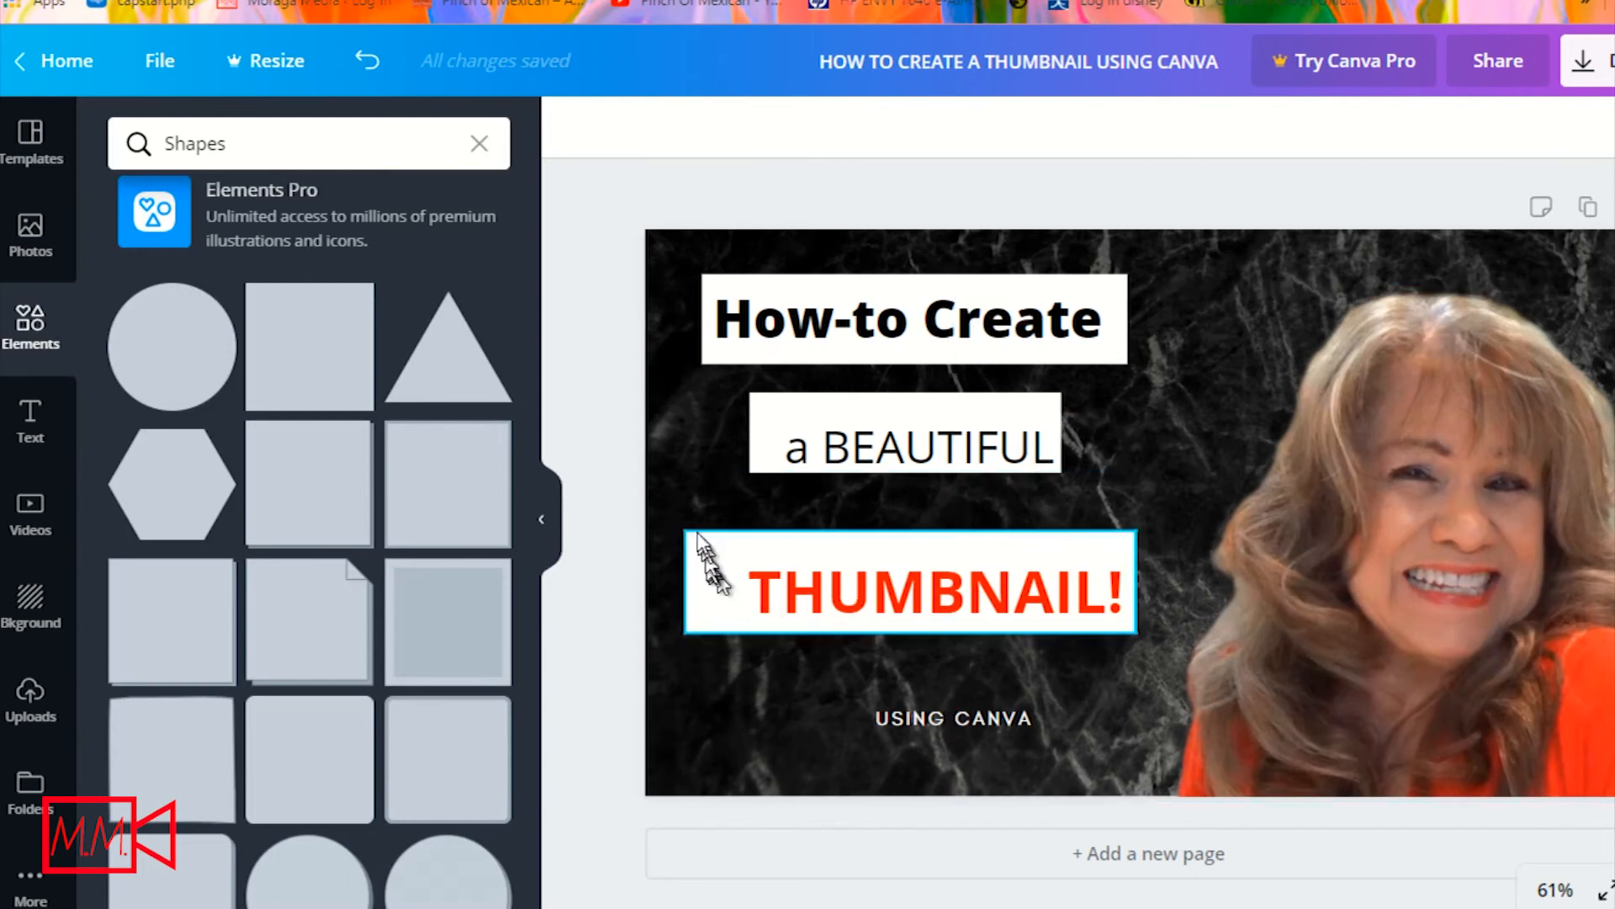
- Shrink the white rectangles behind "THUMBNAIL!" and "a BEAUTIFUL" to fit their text more closely, and shift the "a BEAUTIFUL" text slightly right
click(740, 571)
drag(685, 531, 735, 547)
click(790, 407)
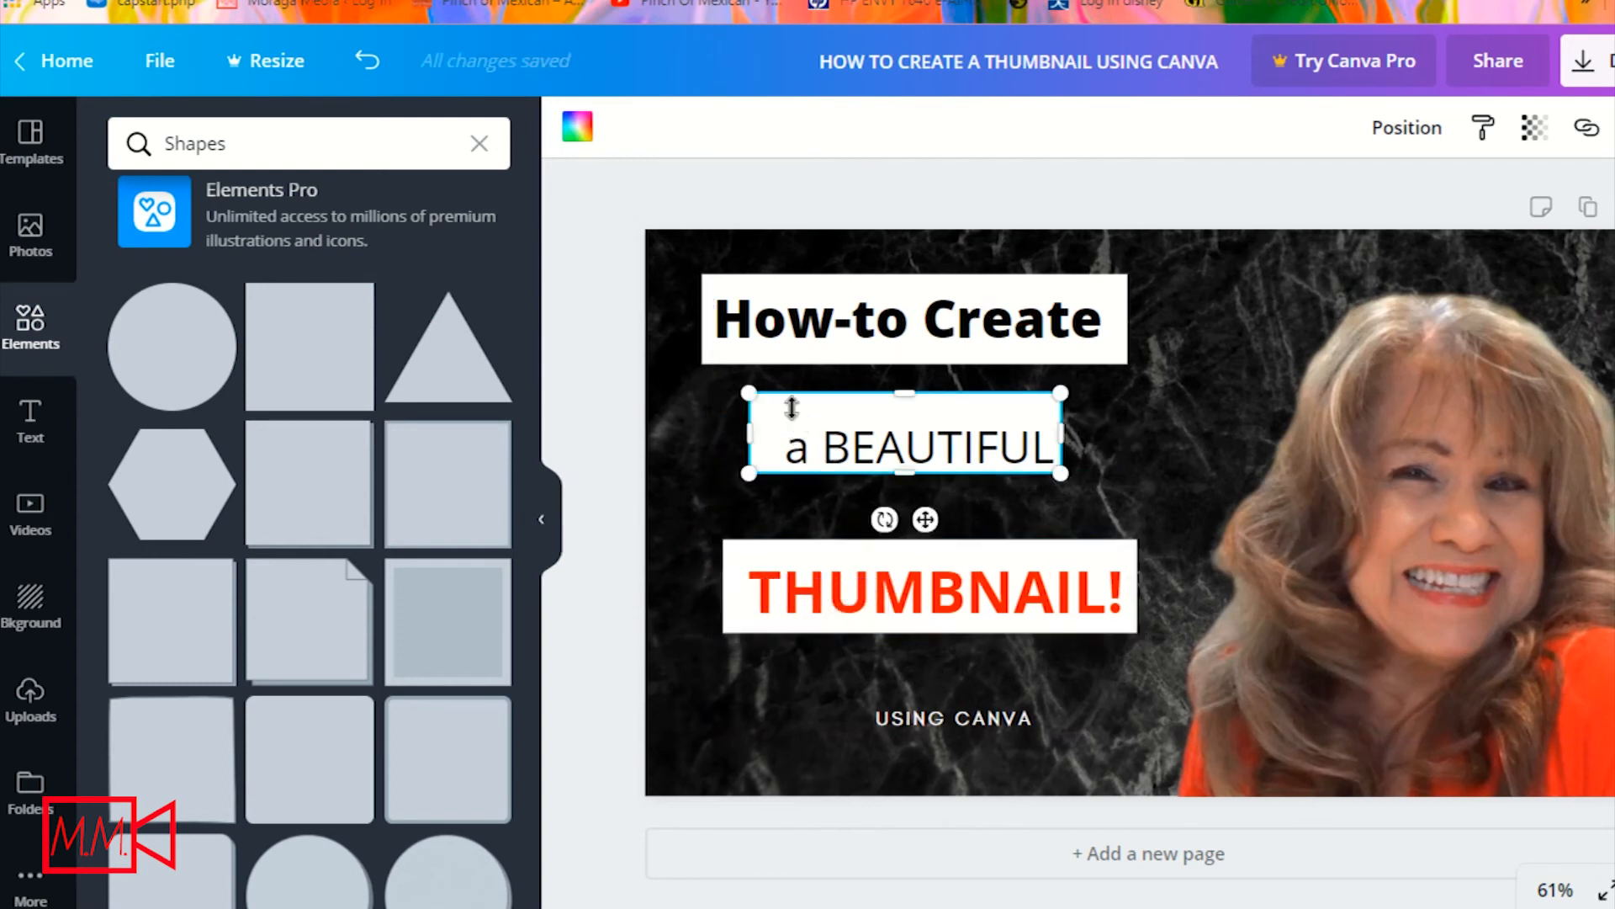
click(788, 429)
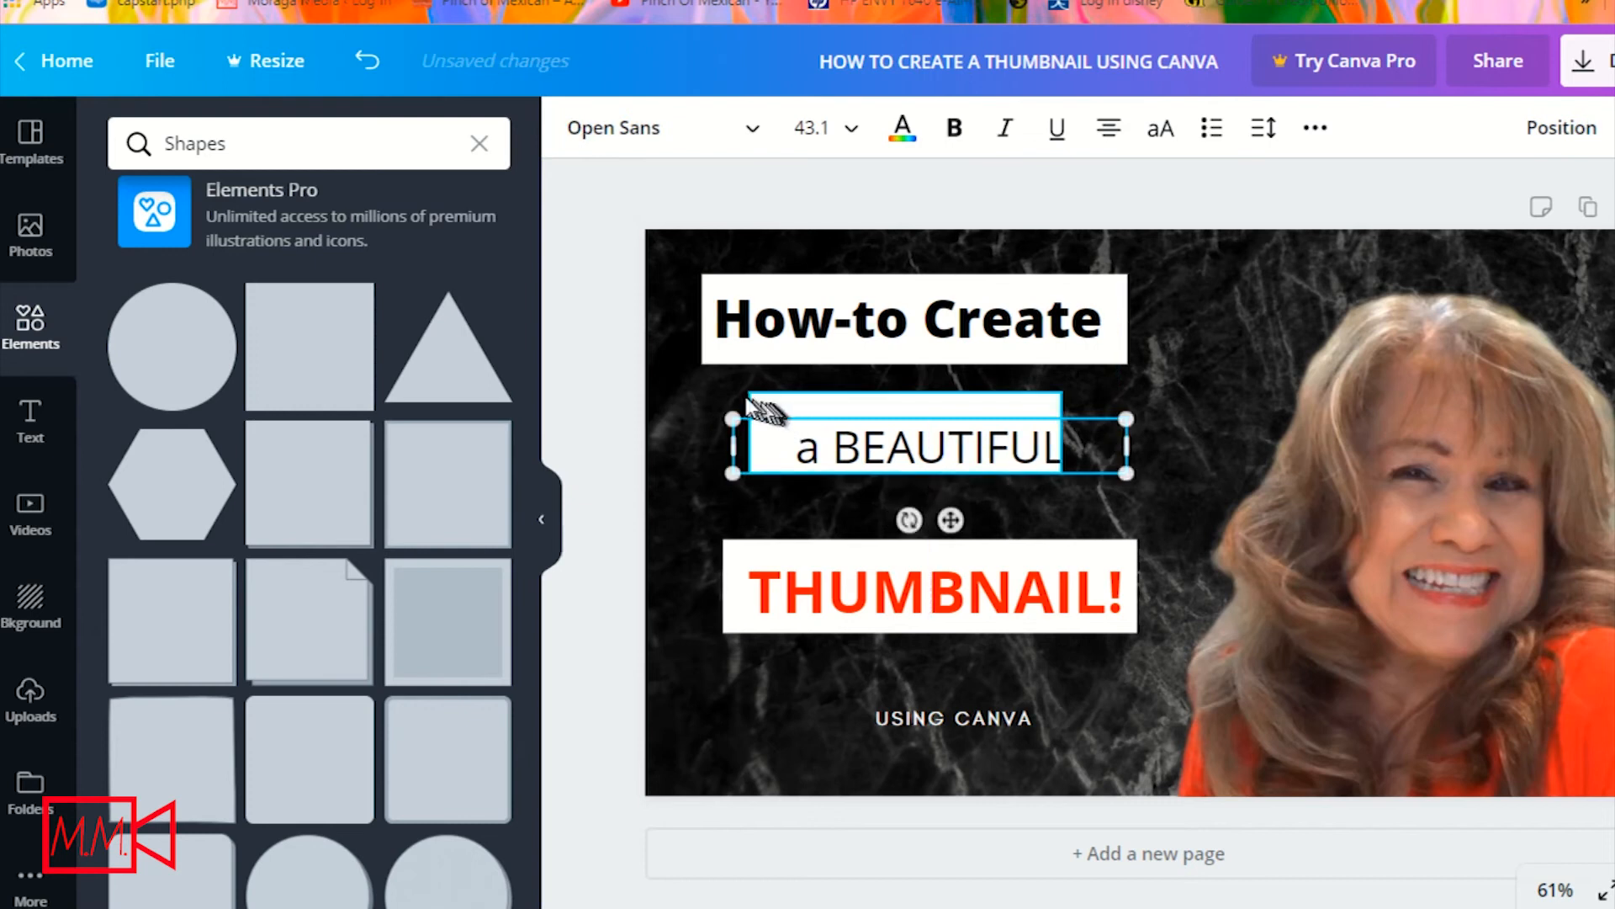
click(754, 404)
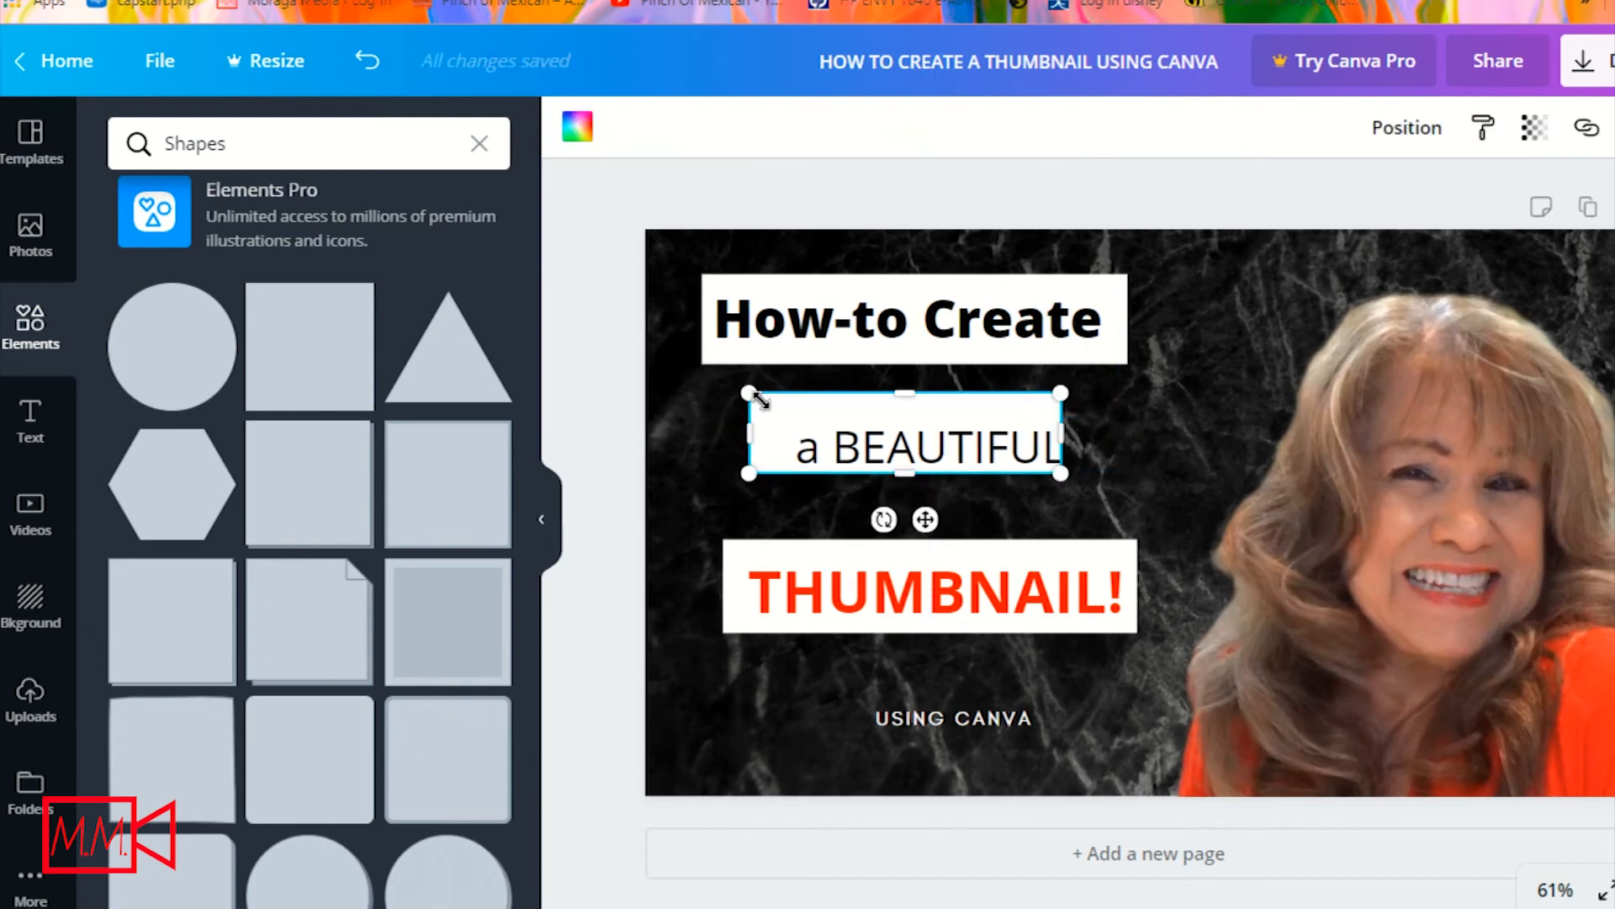
drag(749, 390, 789, 413)
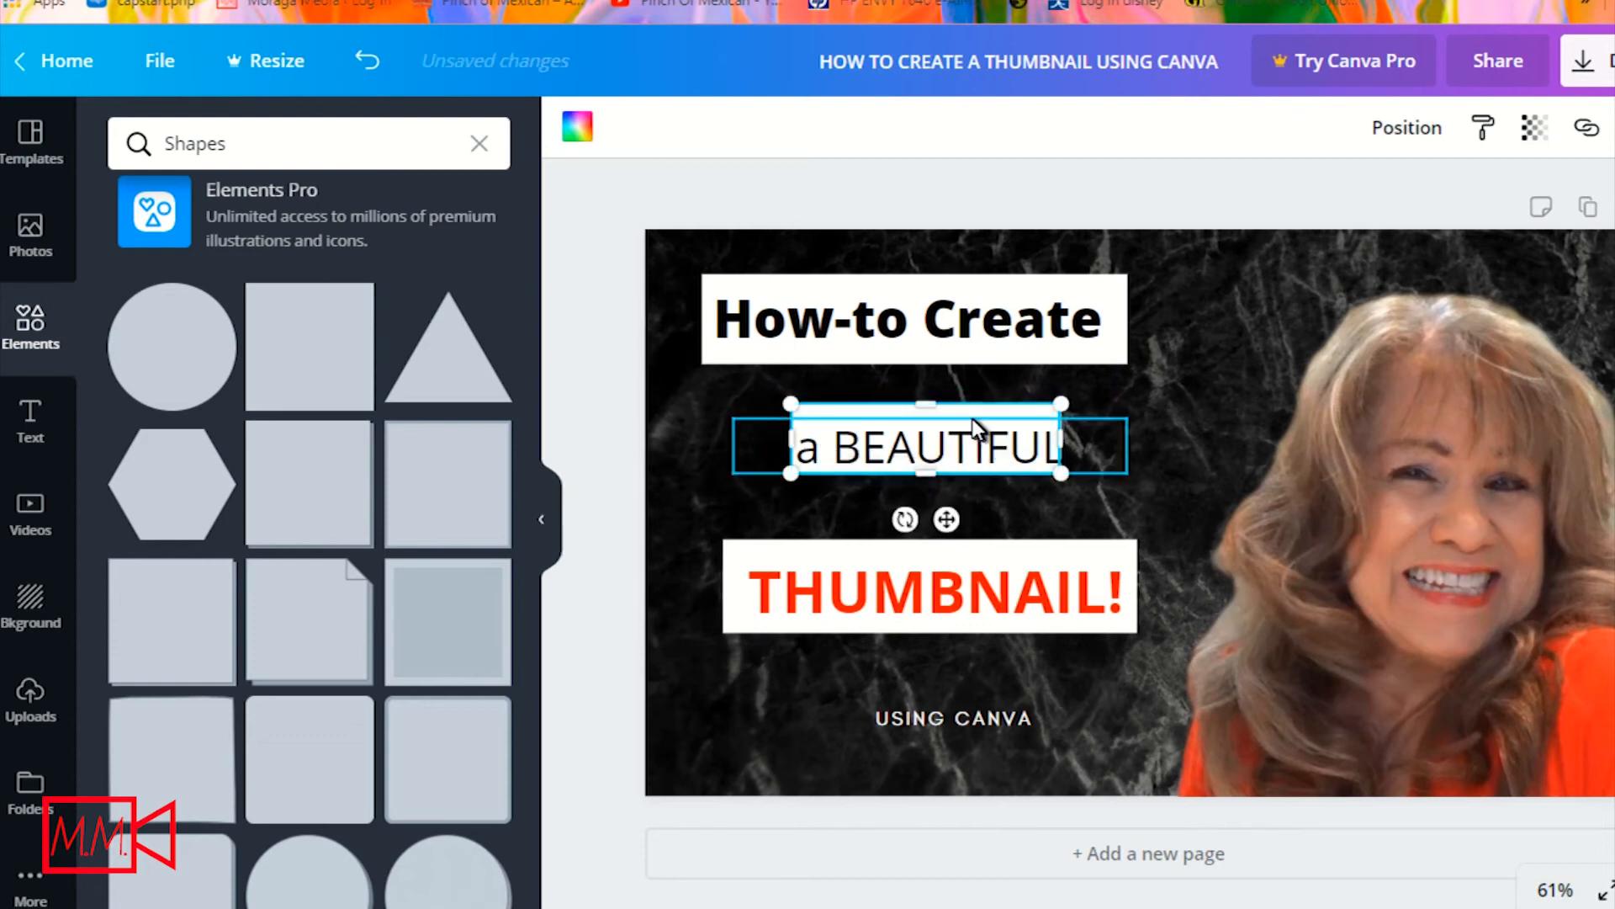
click(971, 420)
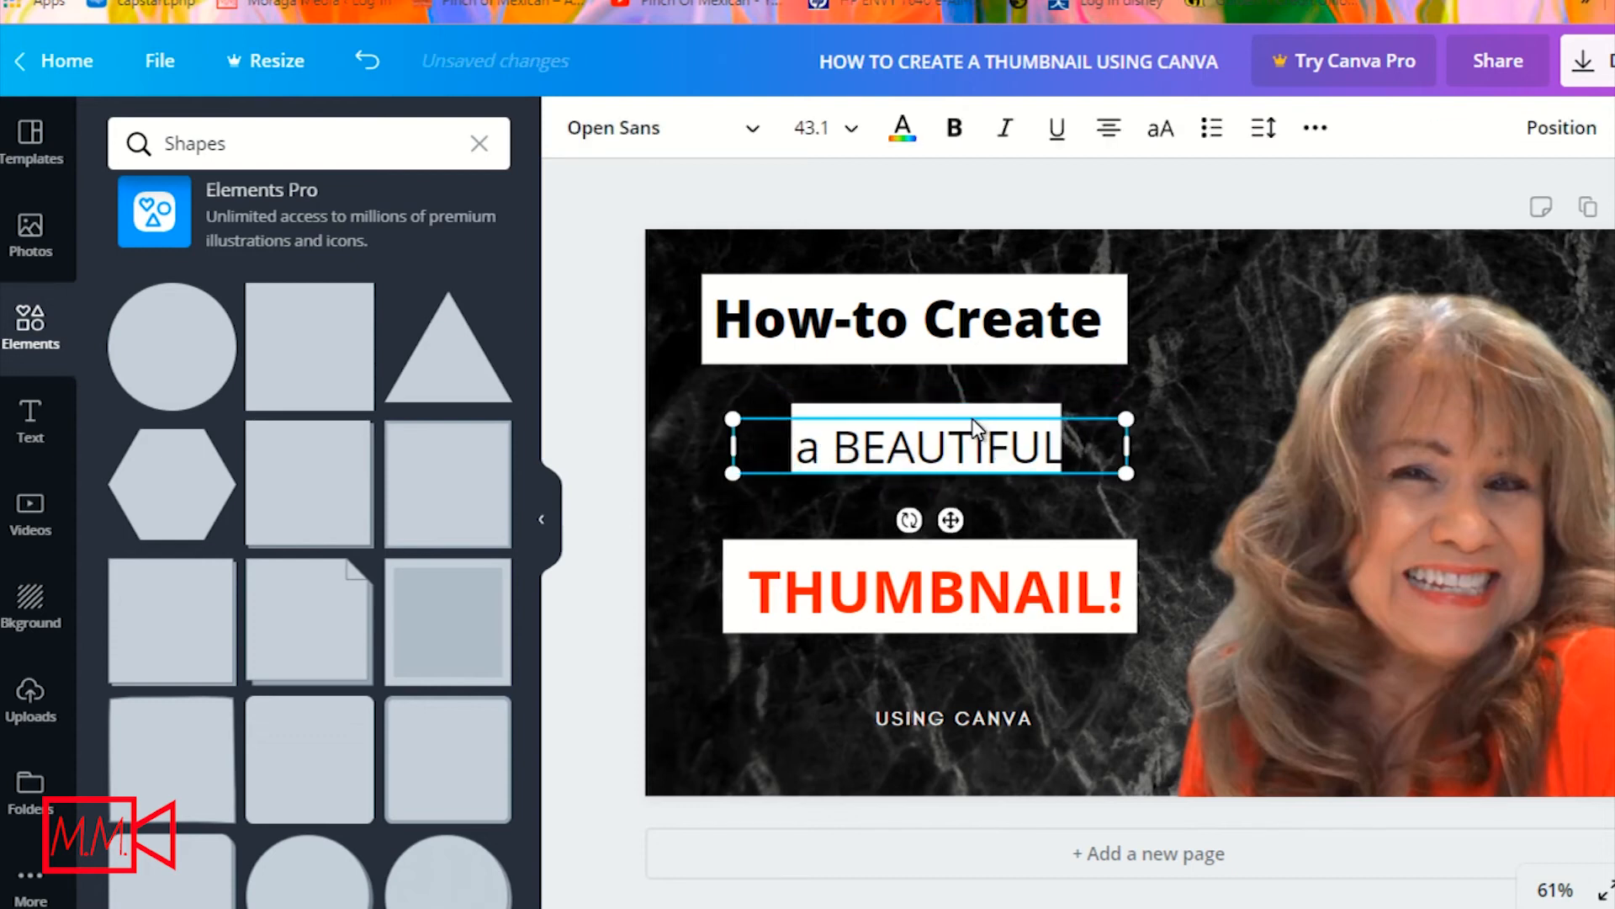
click(1104, 502)
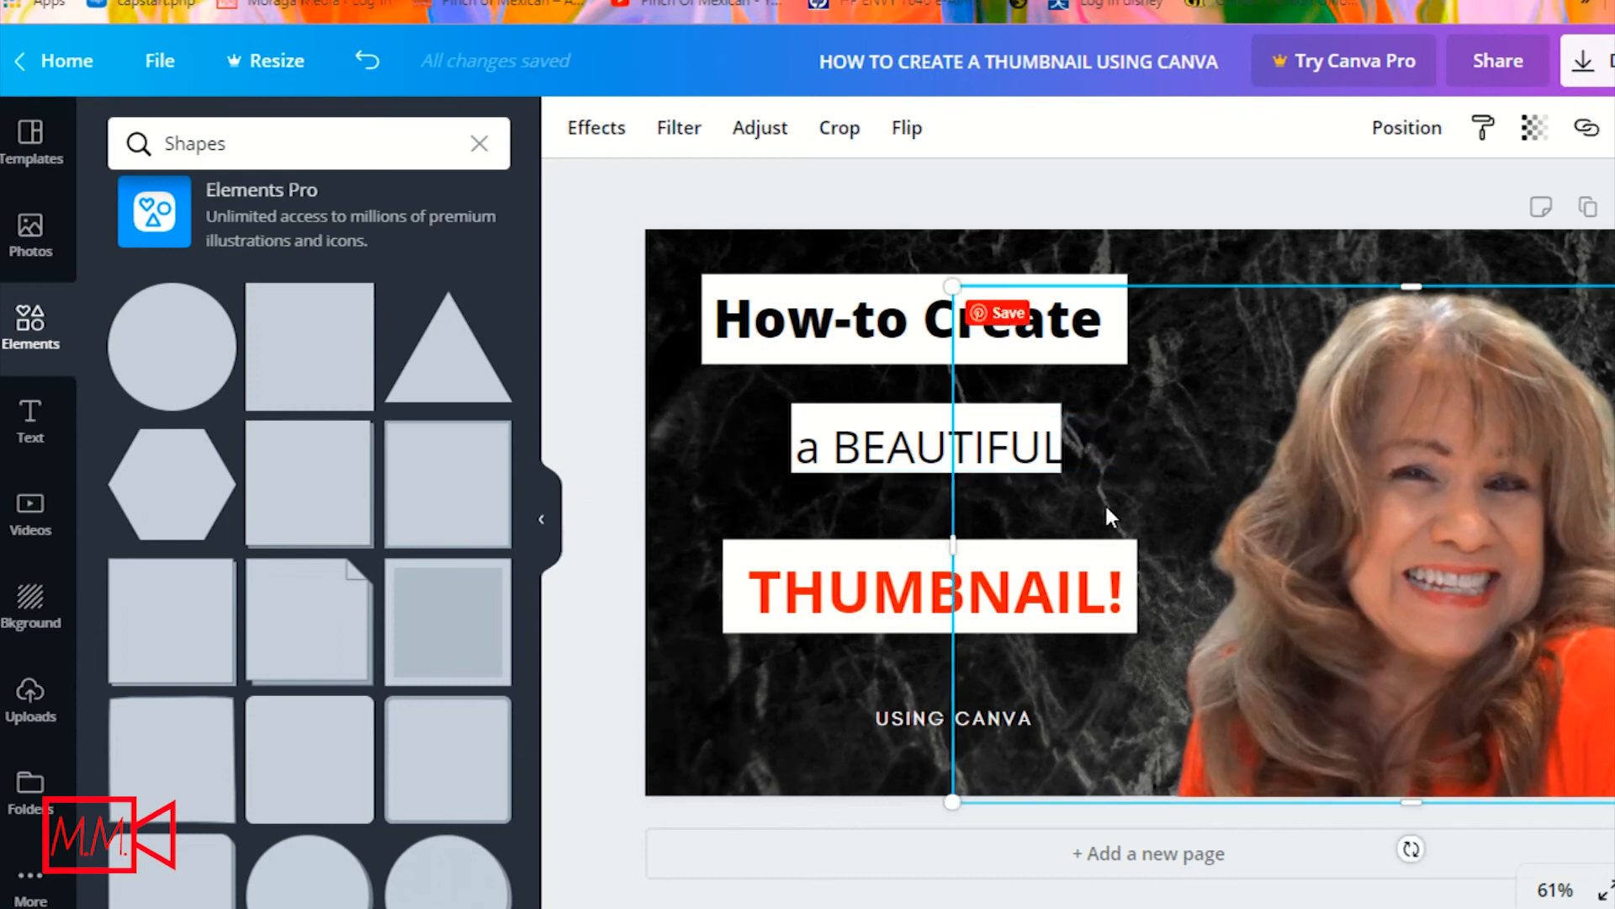
- Widen the white rectangle behind "a BEAUTIFUL" slightly so it covers the whole text
click(1045, 412)
drag(1051, 410, 1069, 406)
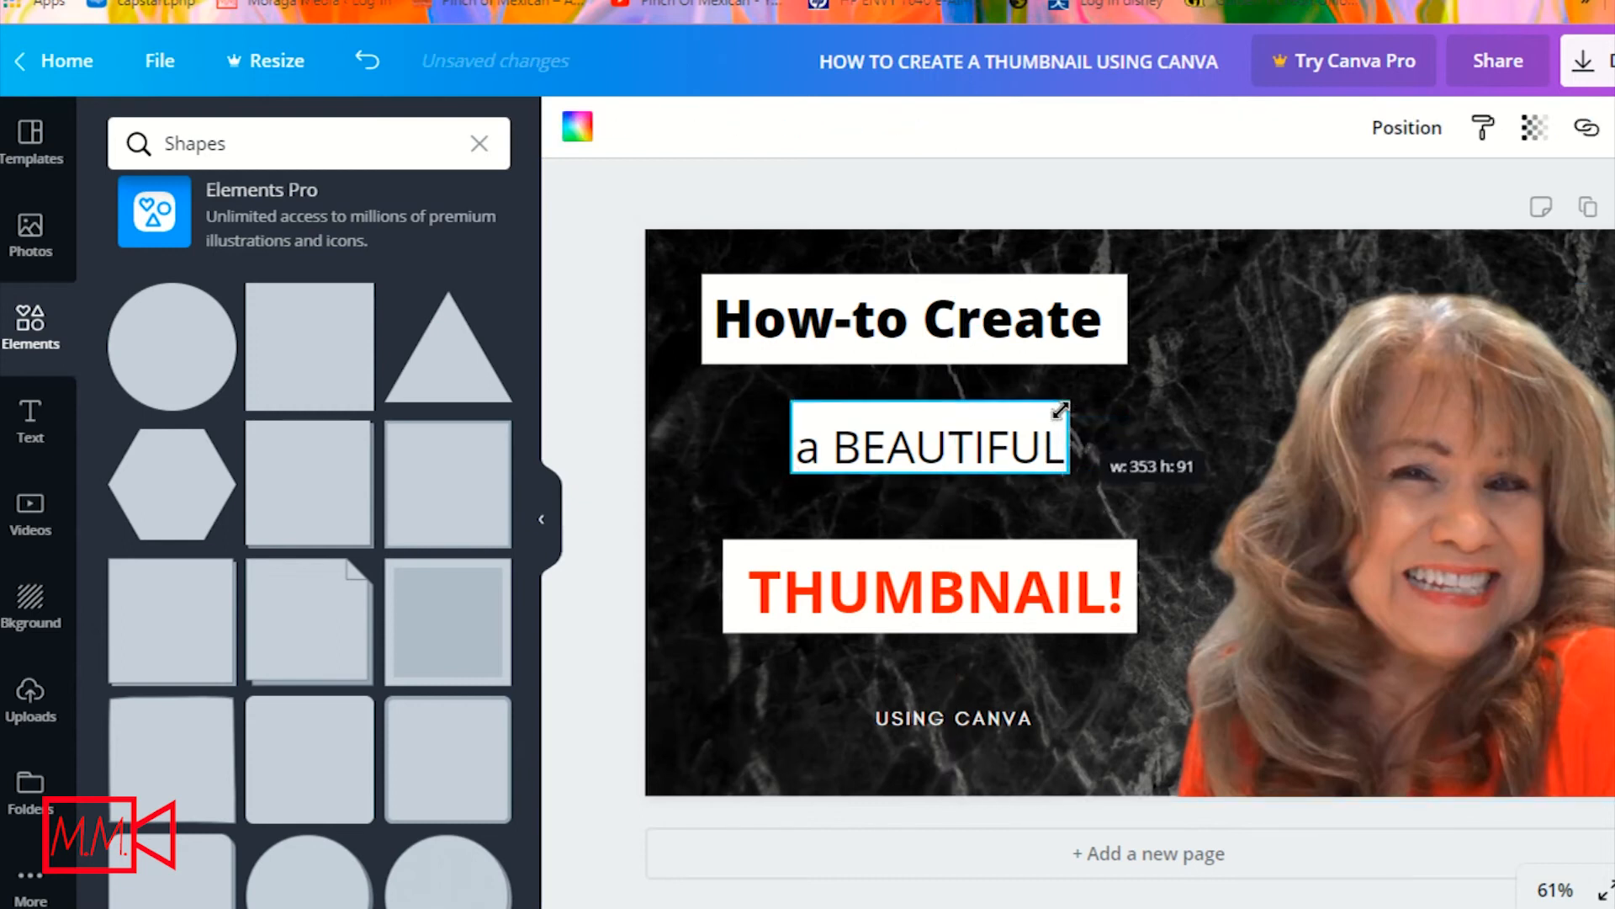
- Color the rectangle behind "How-to Create" light purple from the default colors and deselect it
click(1077, 341)
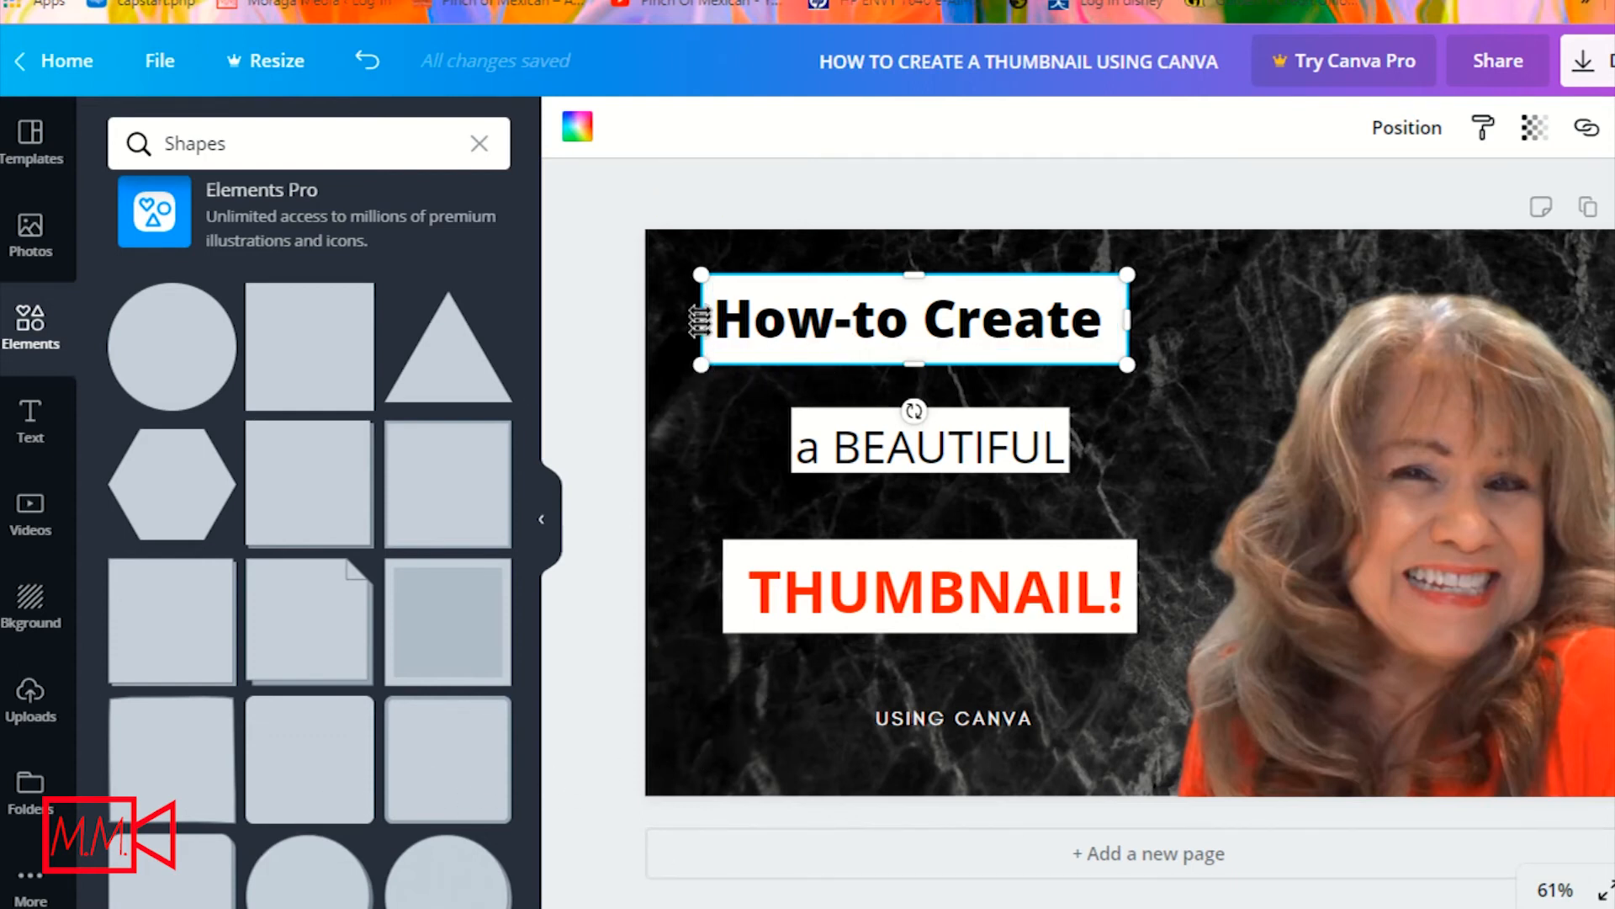
click(577, 130)
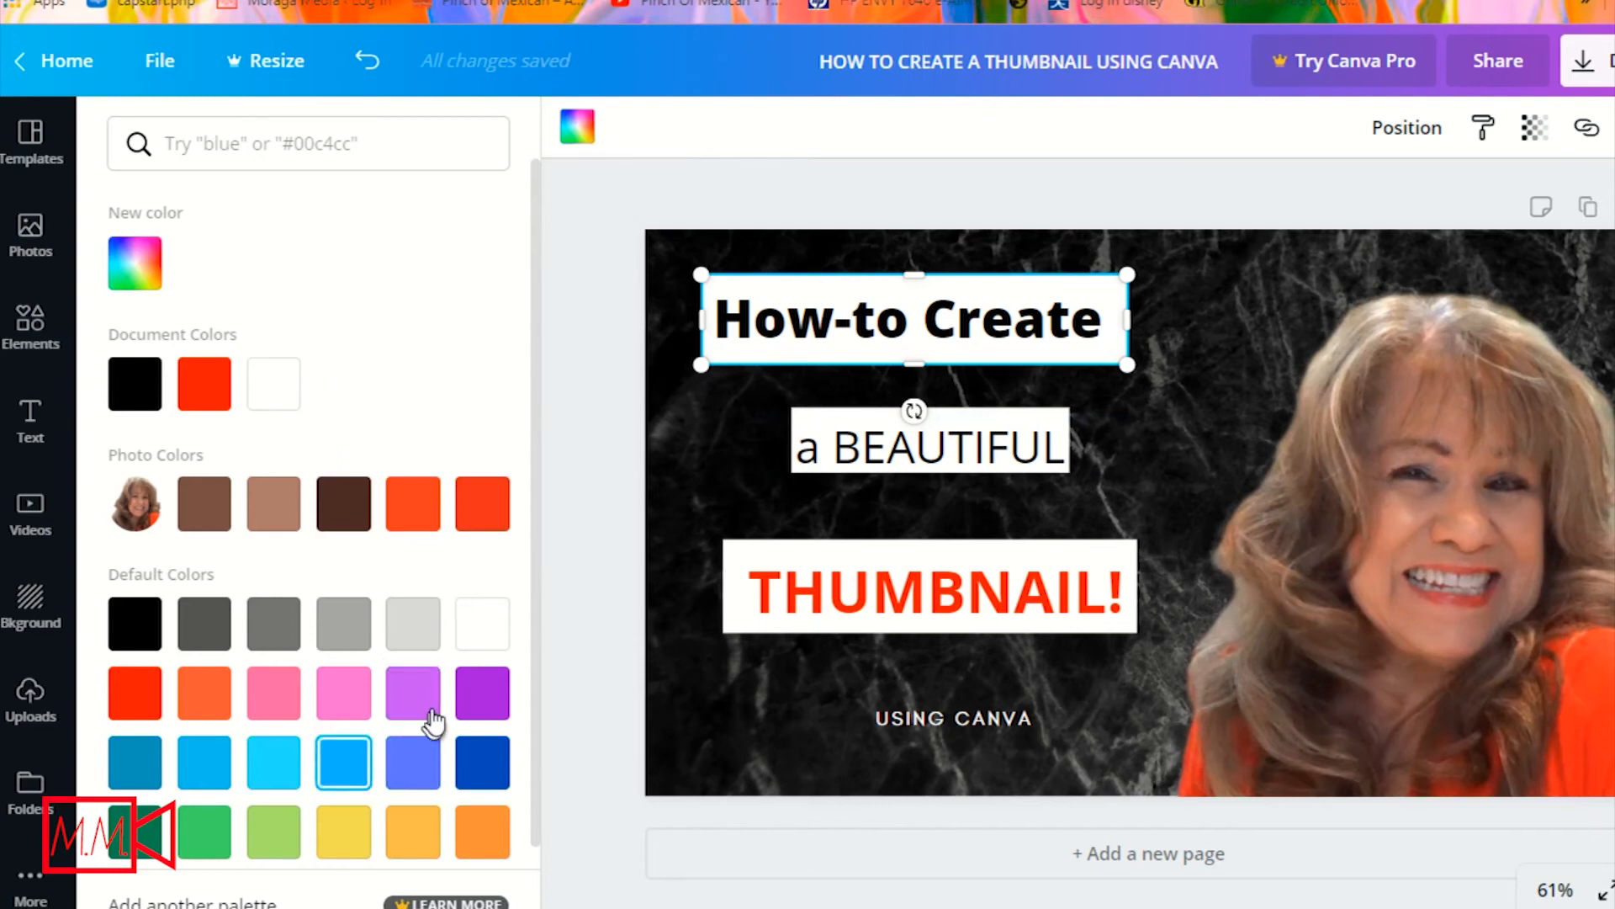
click(404, 699)
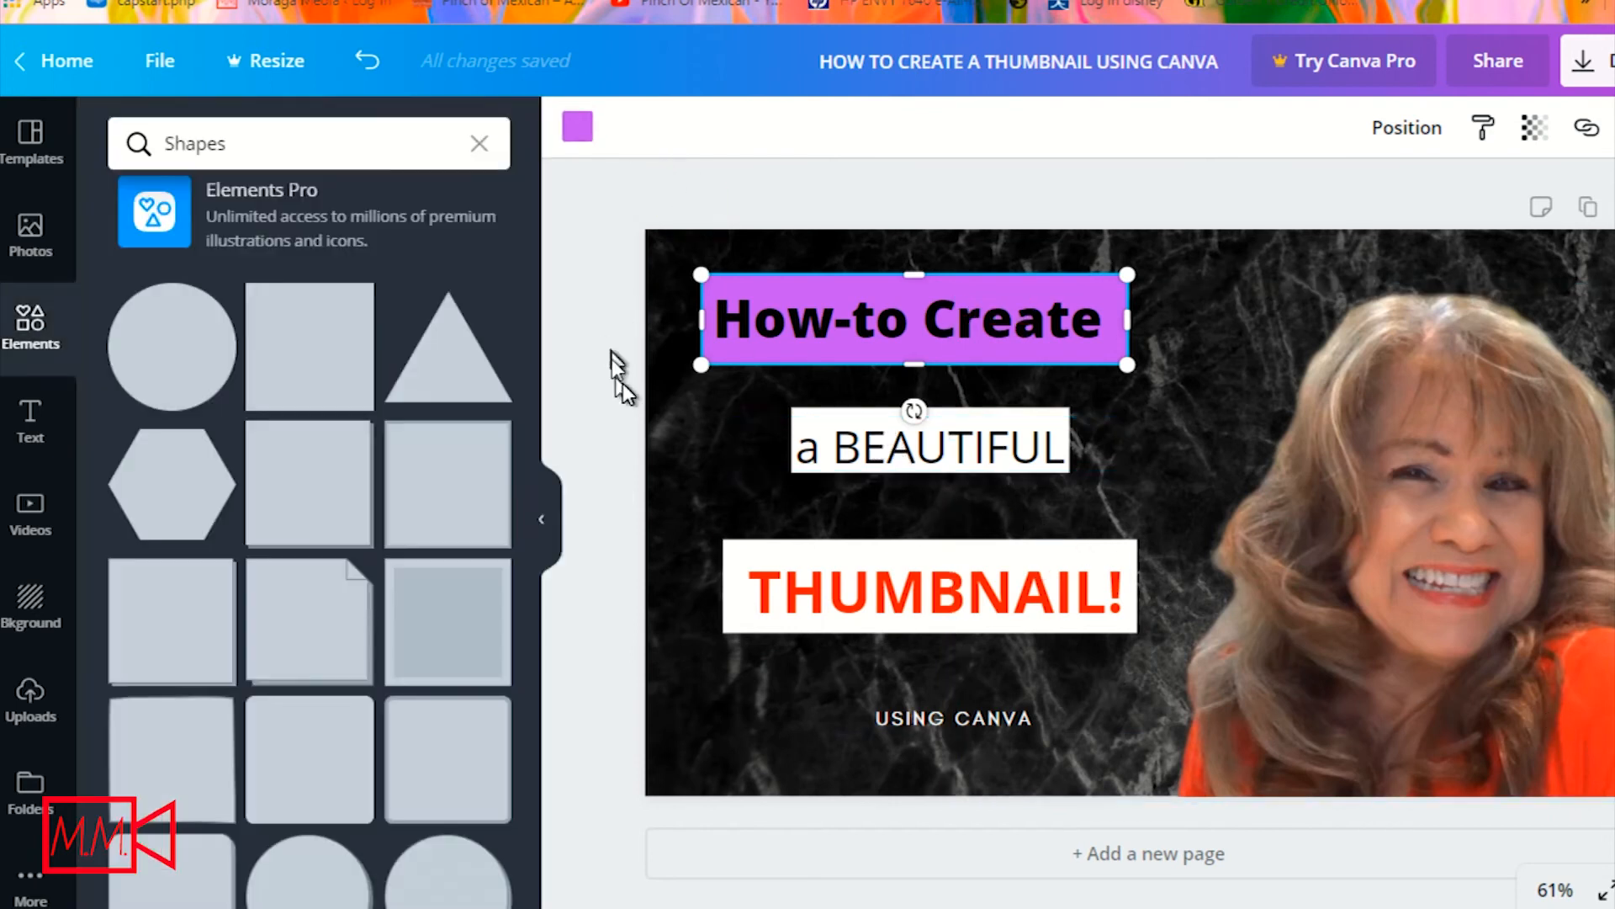
click(616, 385)
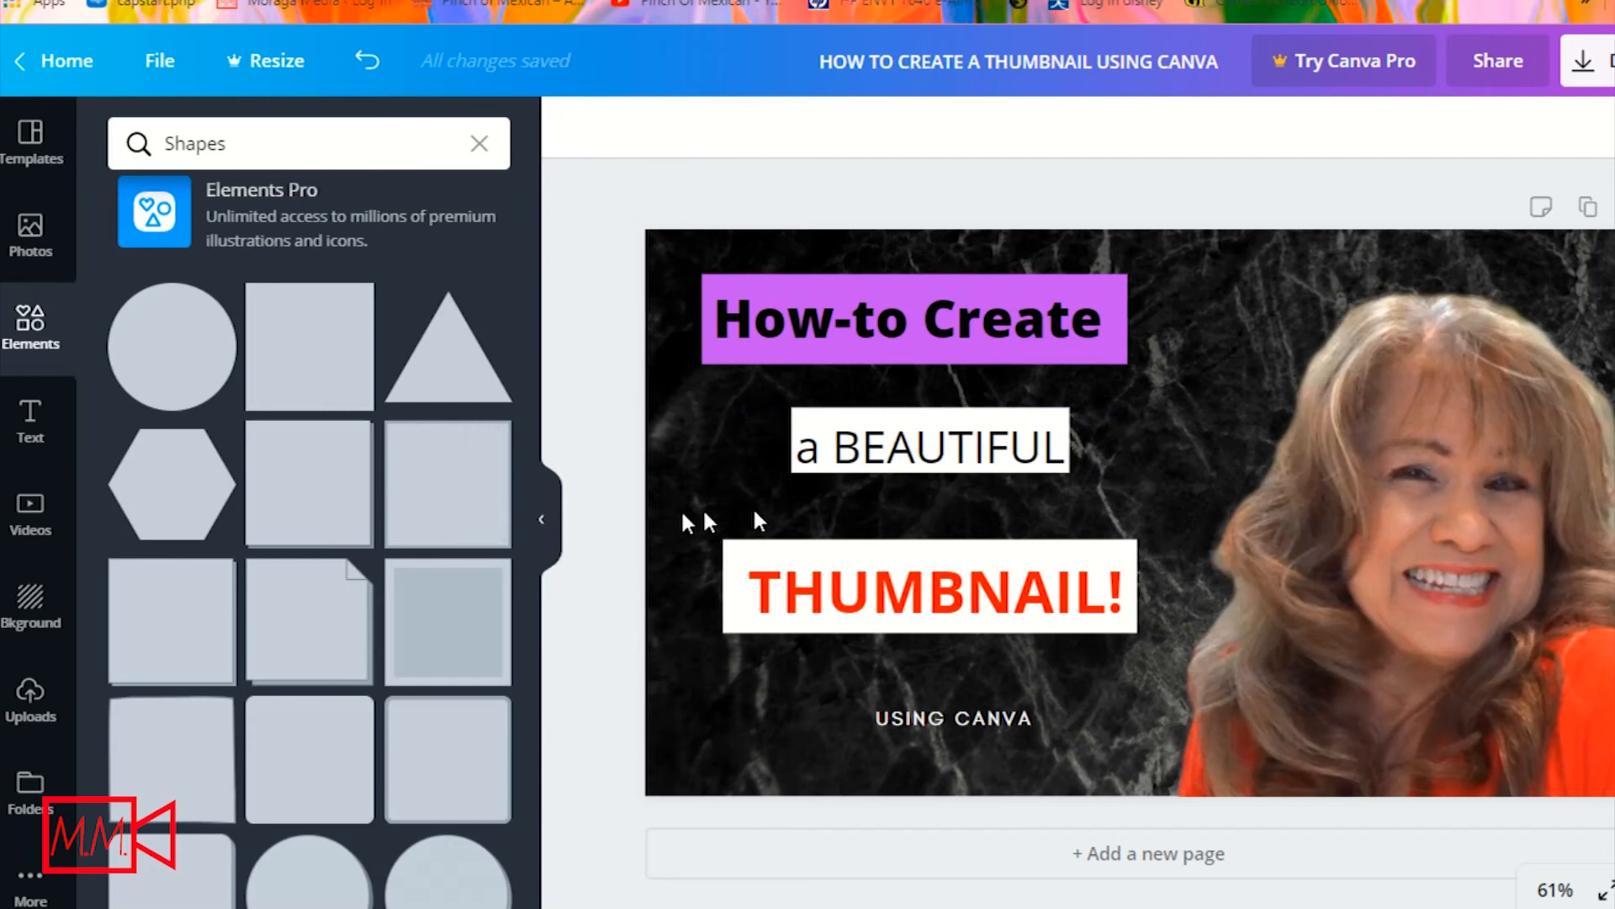
- Color the rectangle behind "a BEAUTIFUL" orange from the default colors
click(890, 435)
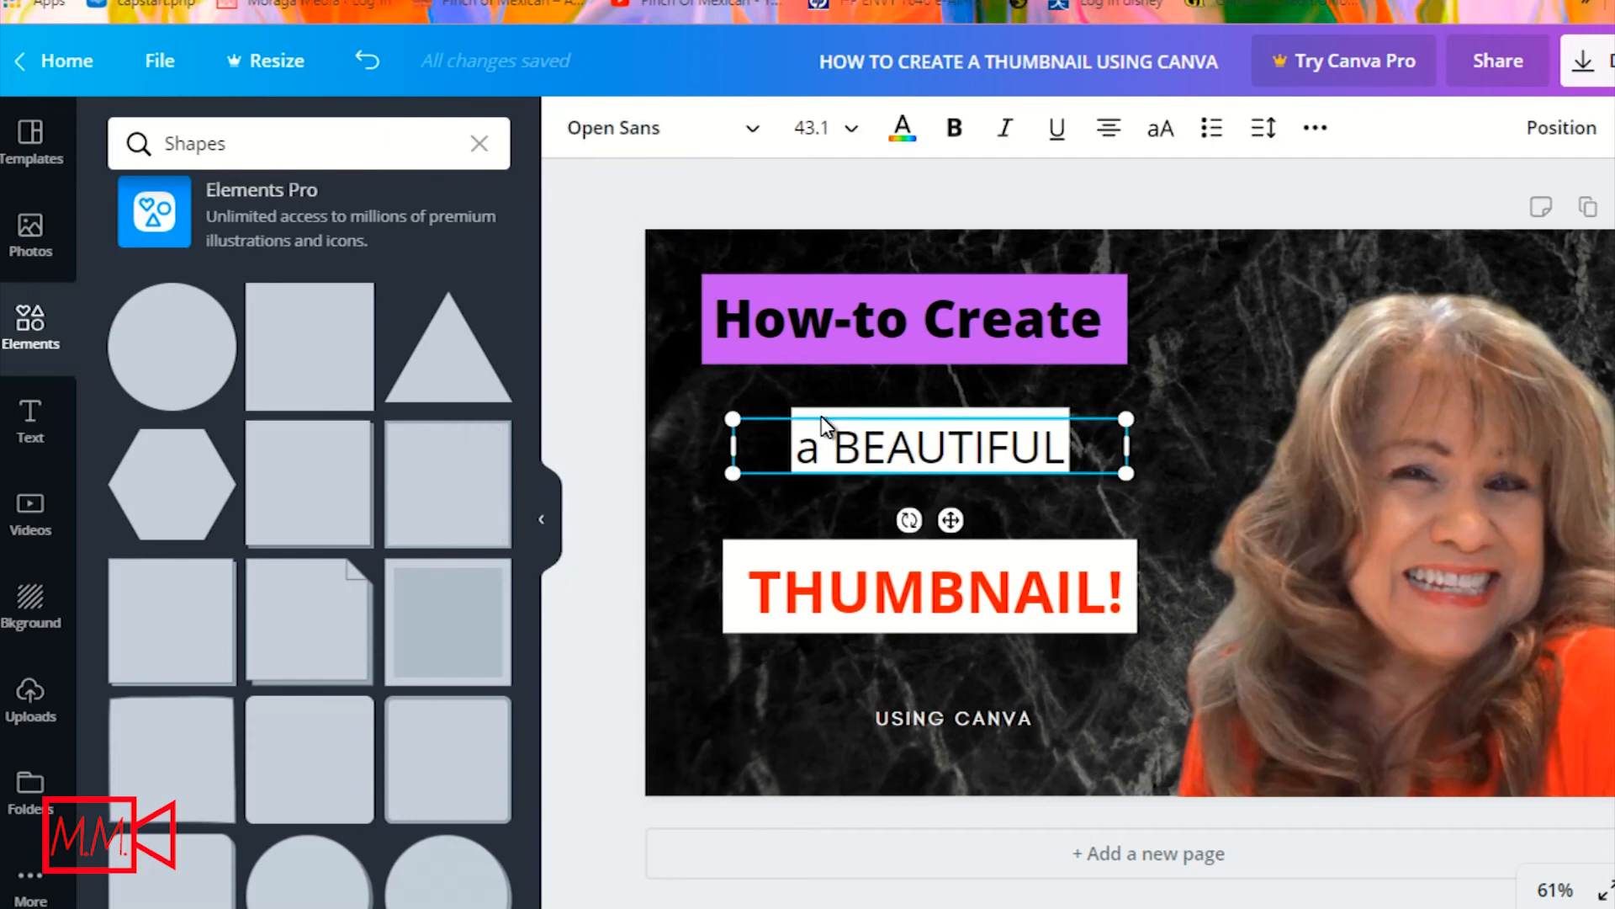
click(811, 415)
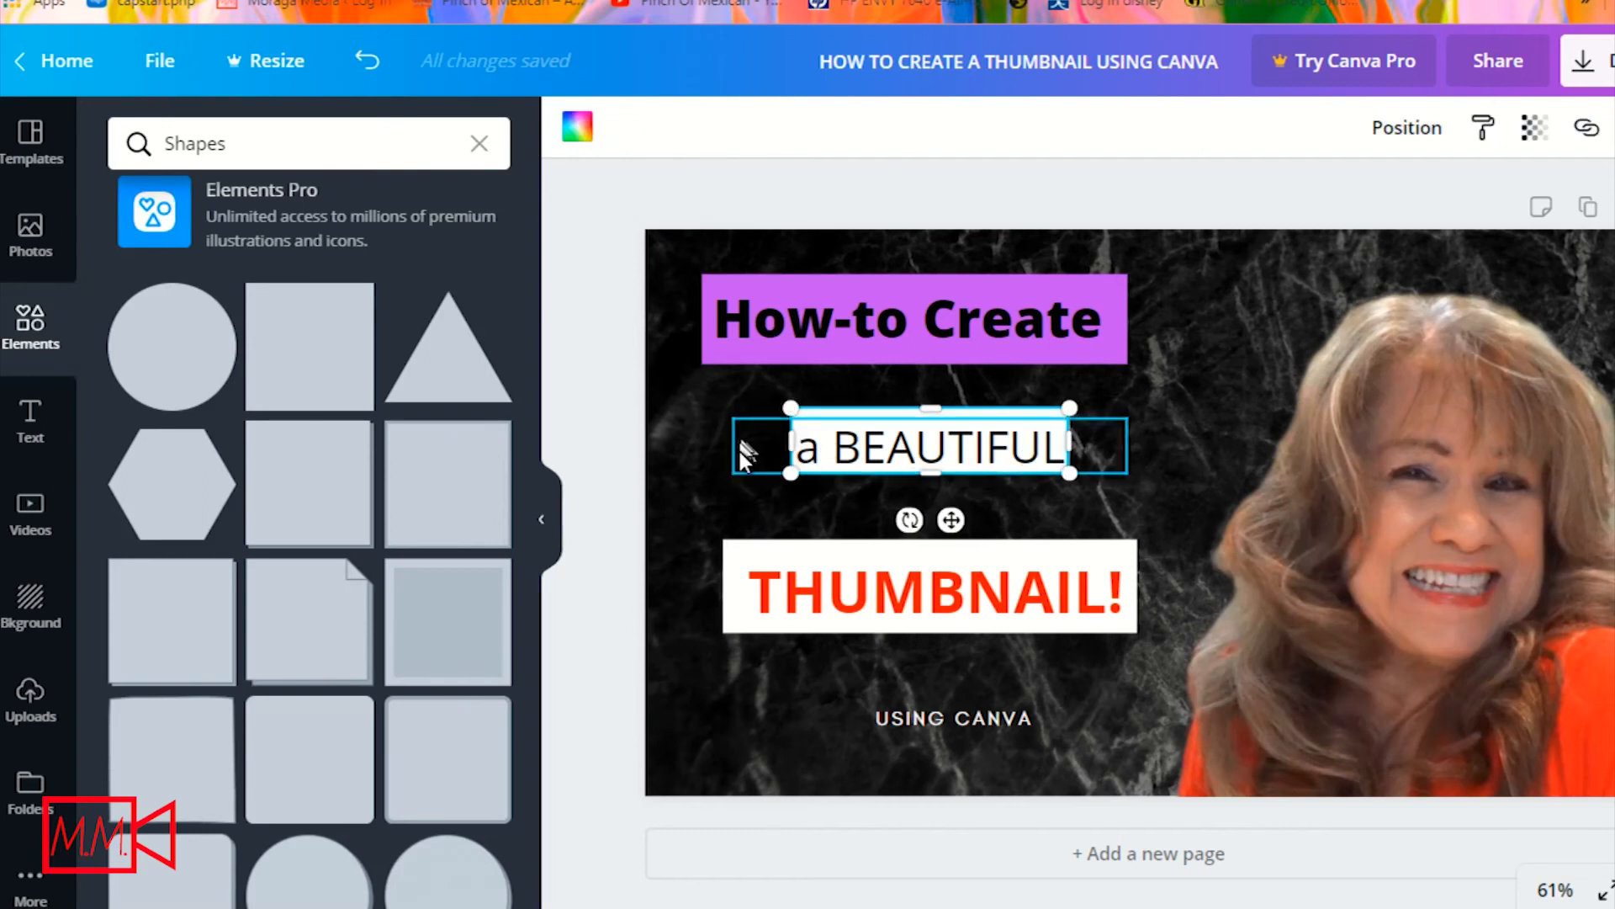
click(581, 128)
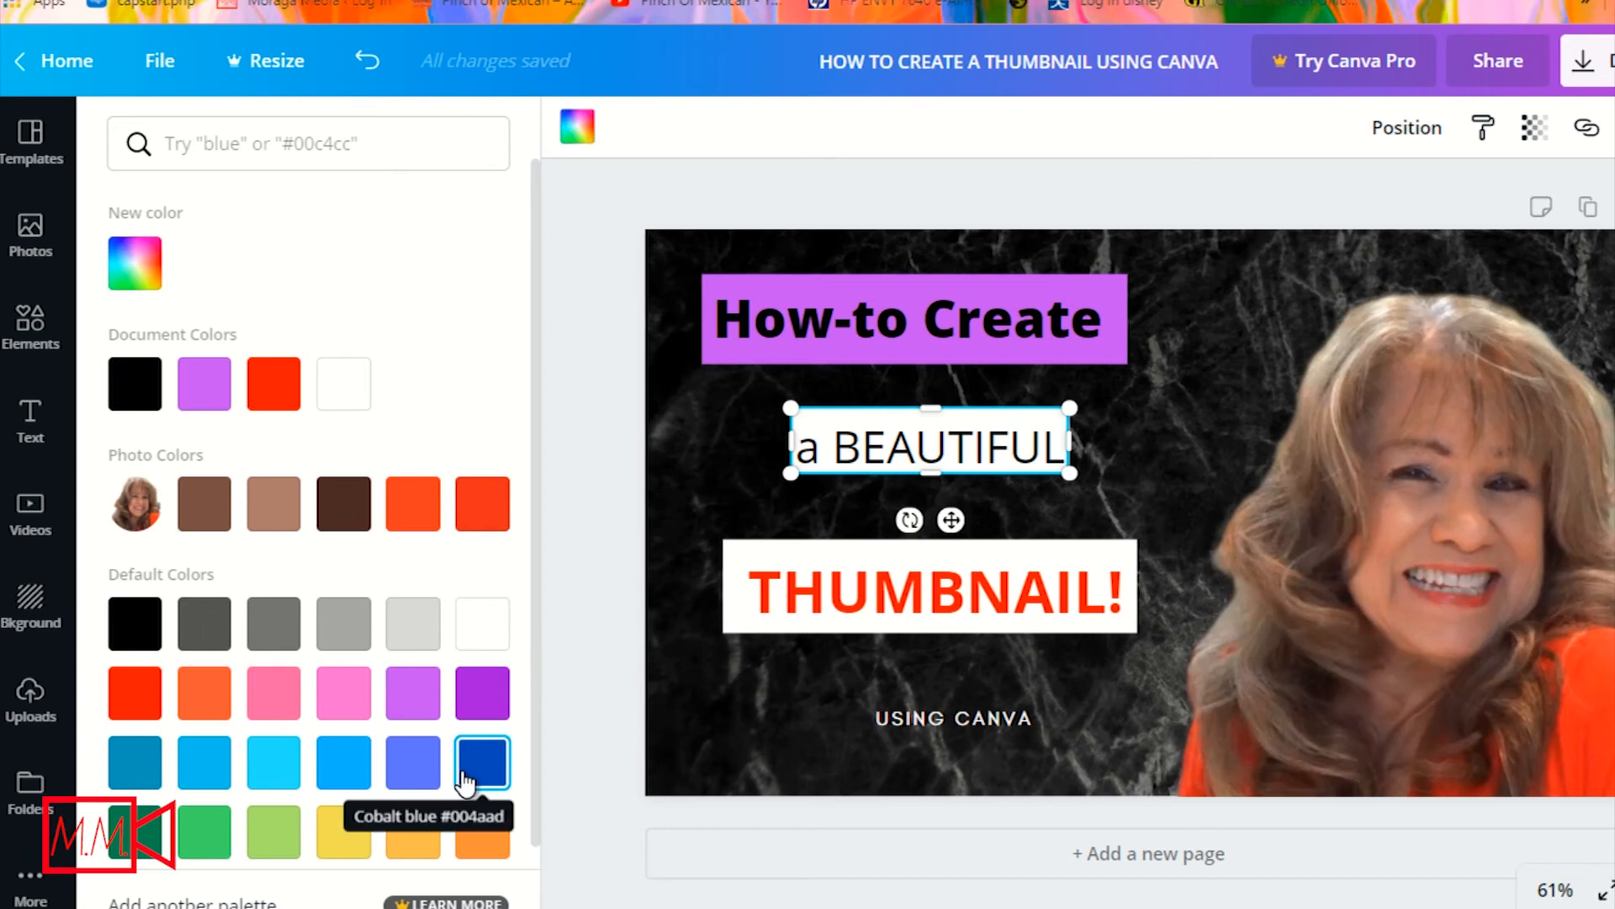
click(205, 698)
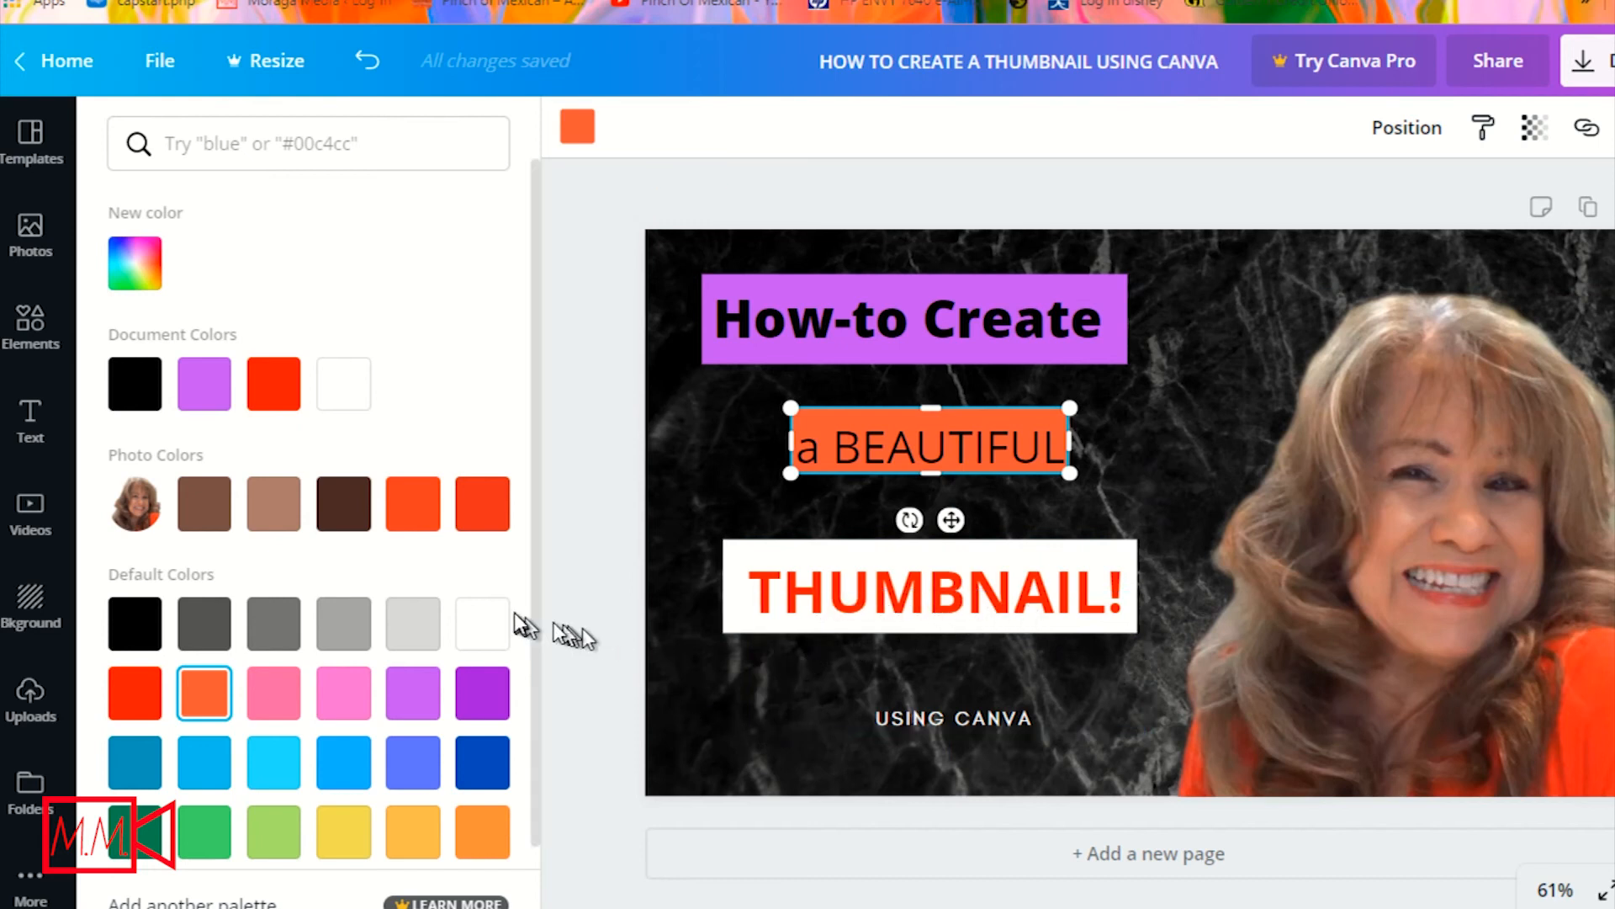
- Color the rectangle behind "THUMBNAIL!" yellow from the default colors
click(813, 555)
click(814, 547)
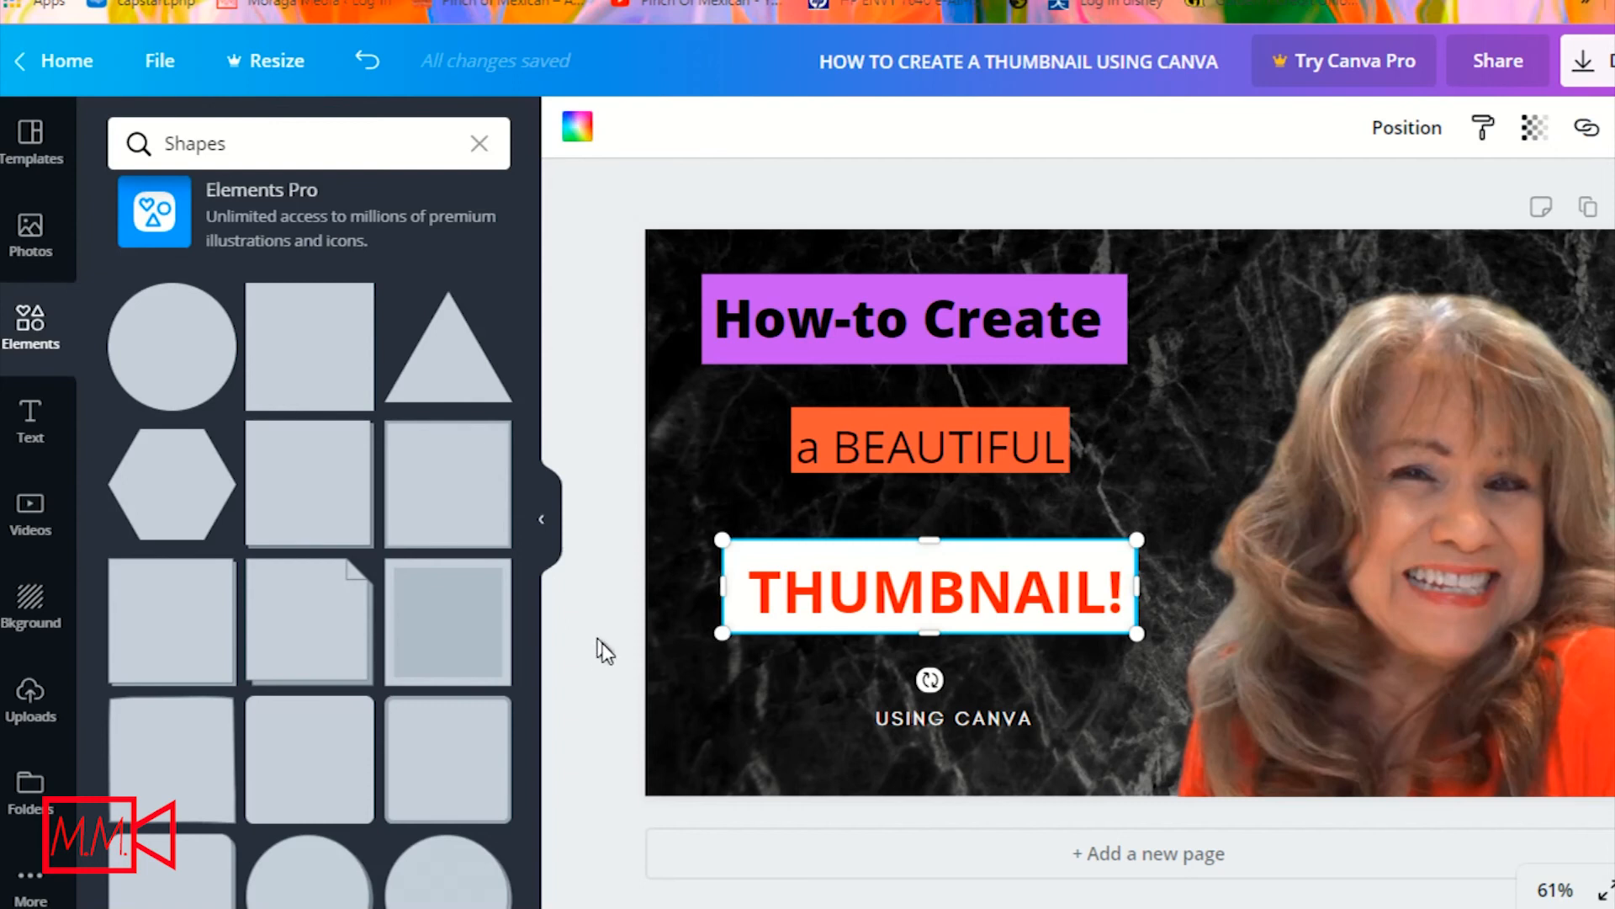
mouse_move(333, 717)
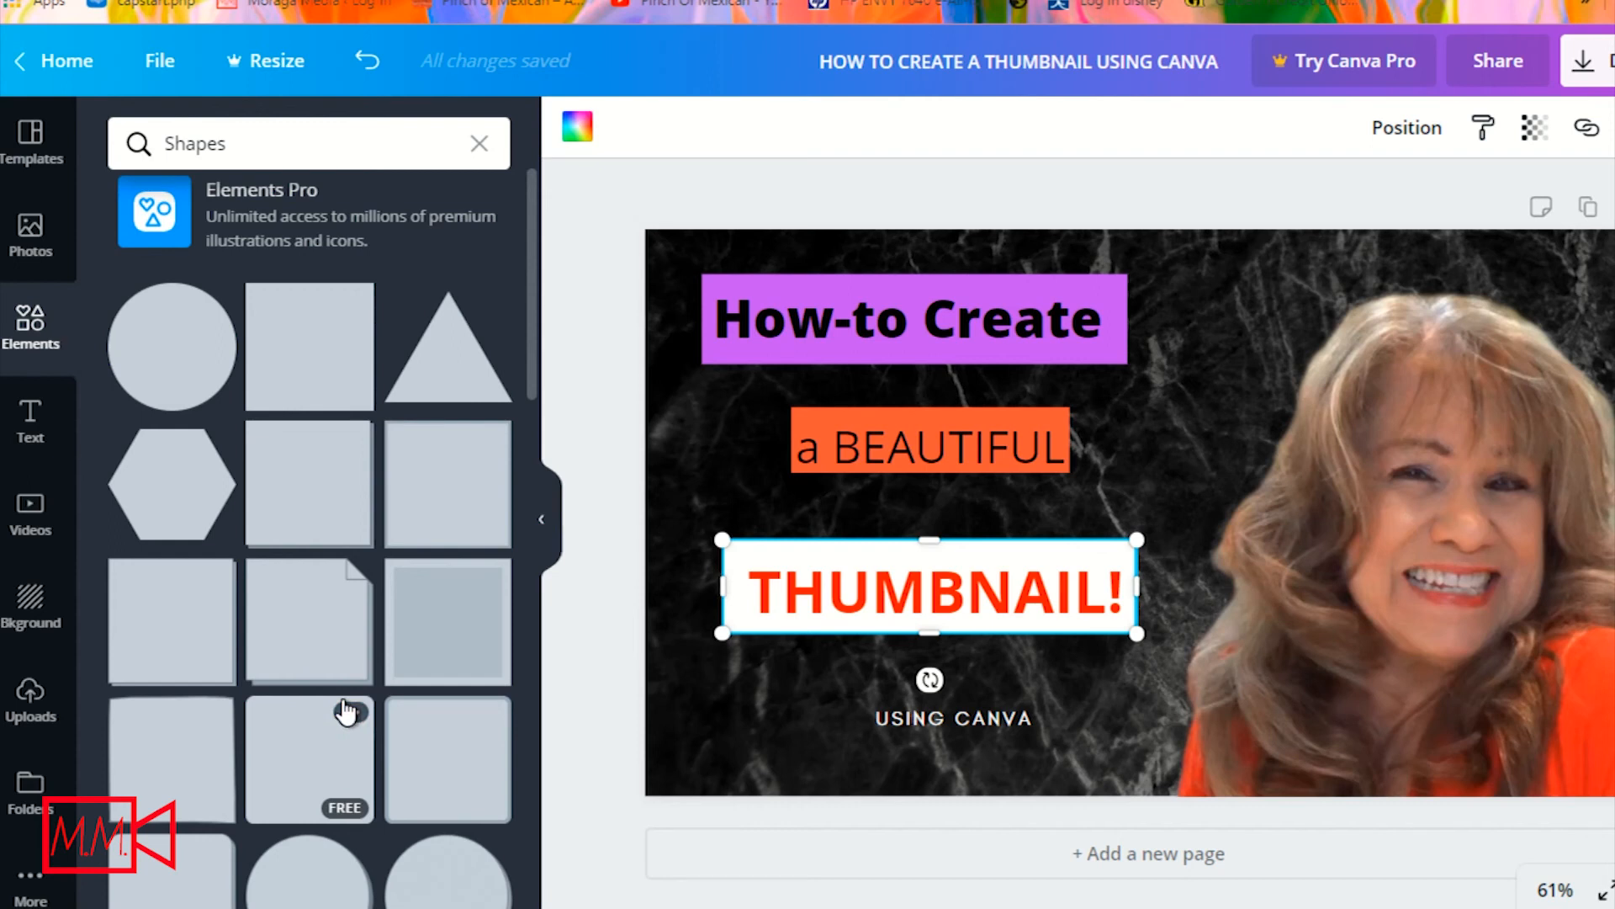
click(577, 128)
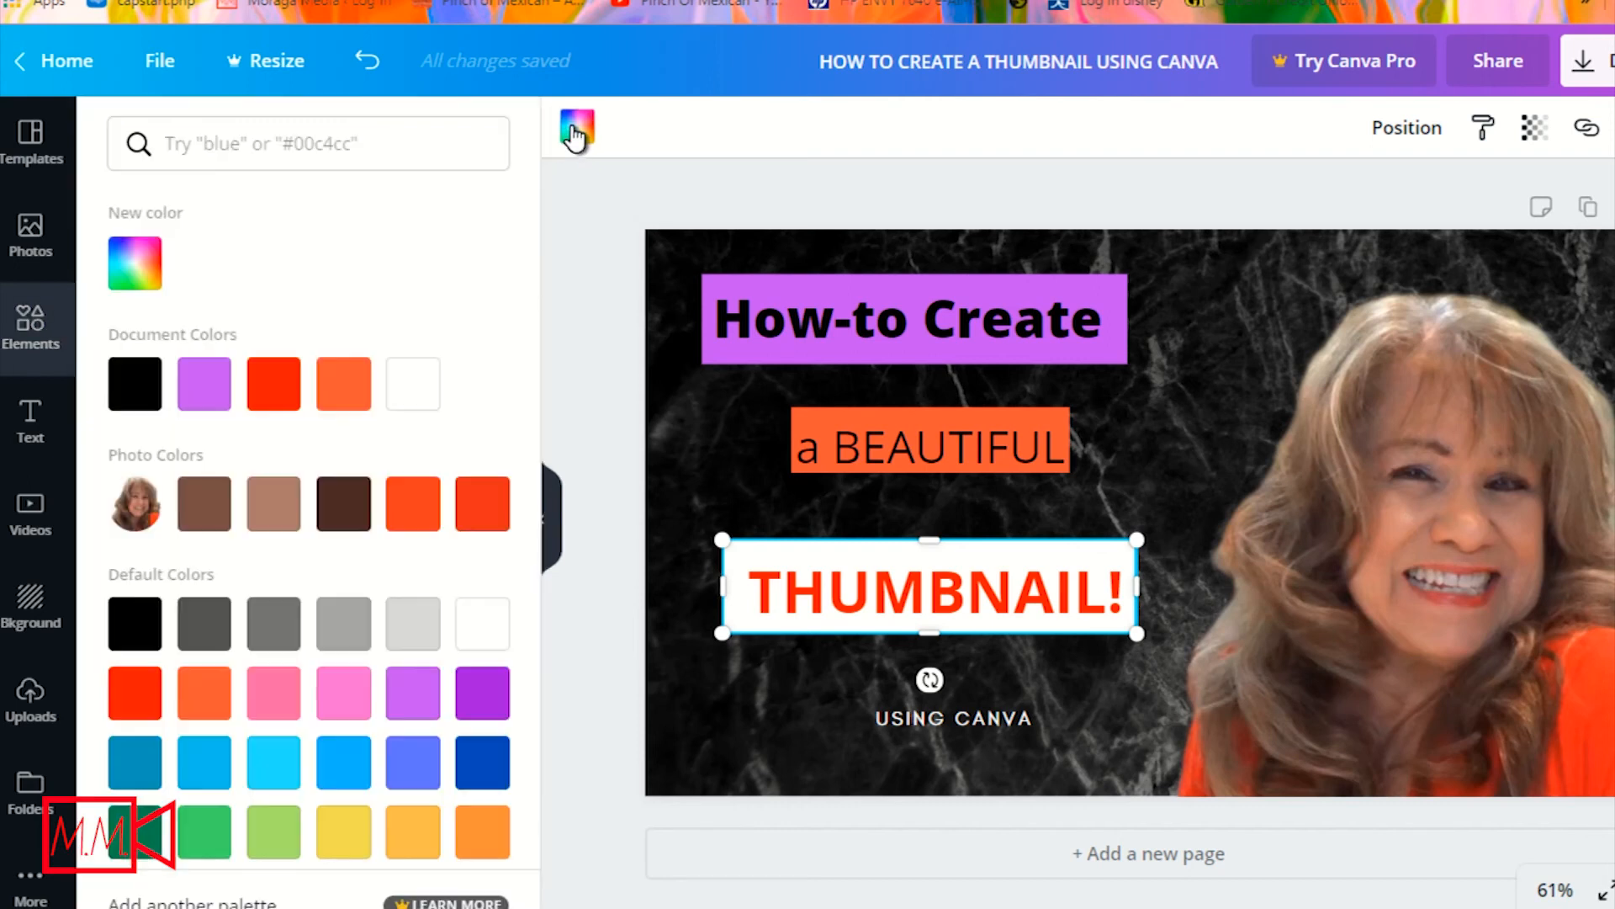
click(352, 839)
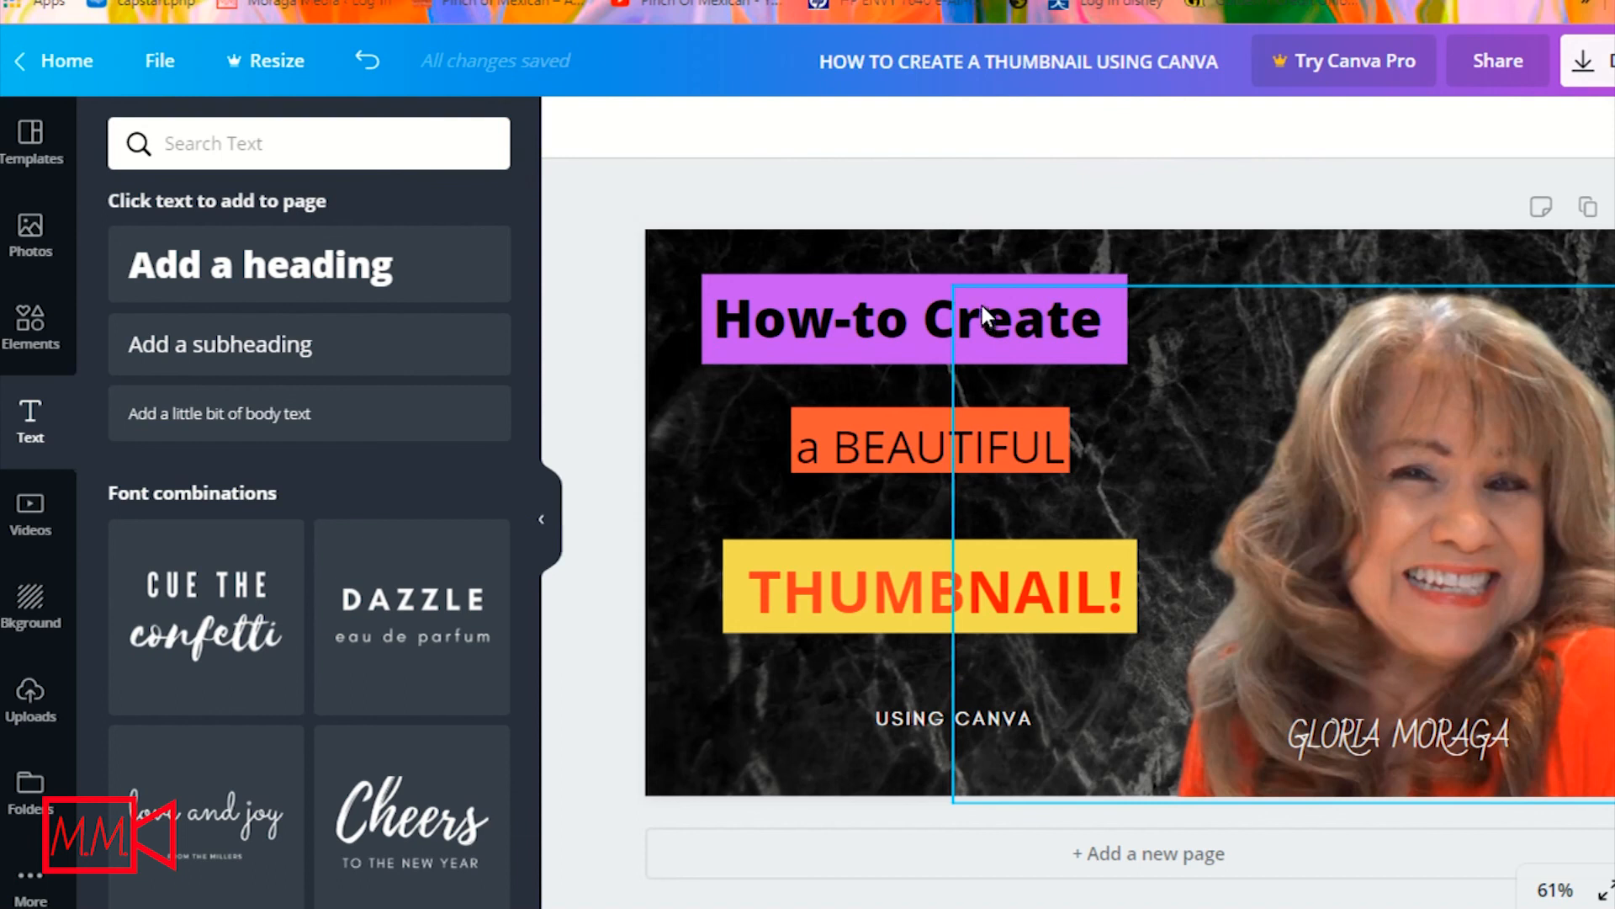
- Return to the home page, browse all saved designs, and reopen "HOW TO CREATE A THUMBNAIL USING CANVA"
click(66, 71)
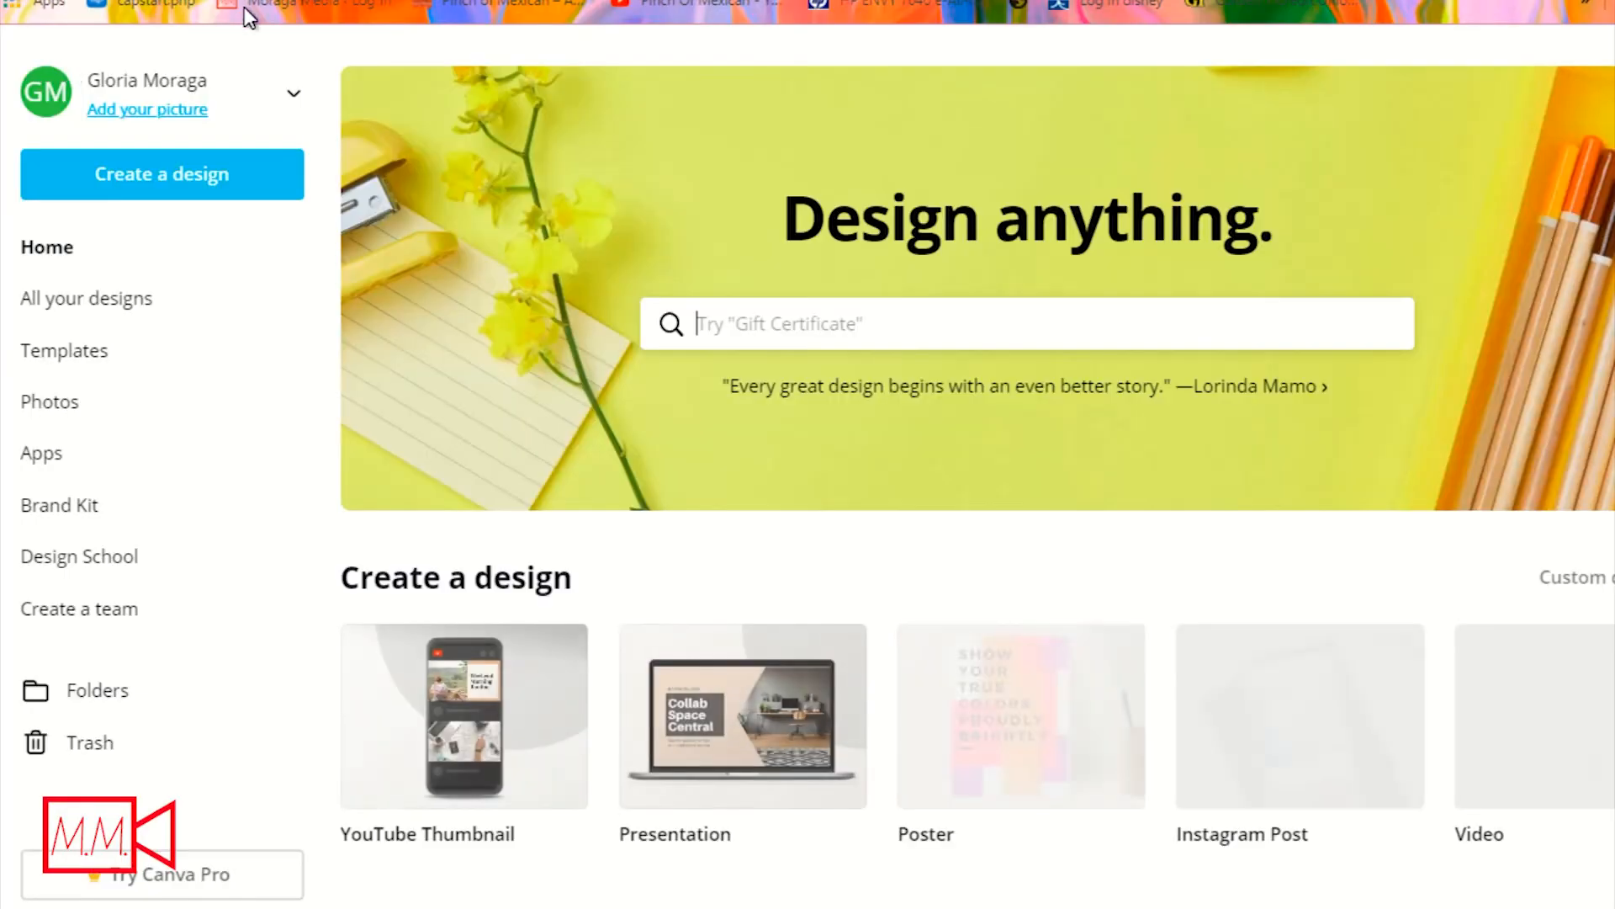
click(80, 307)
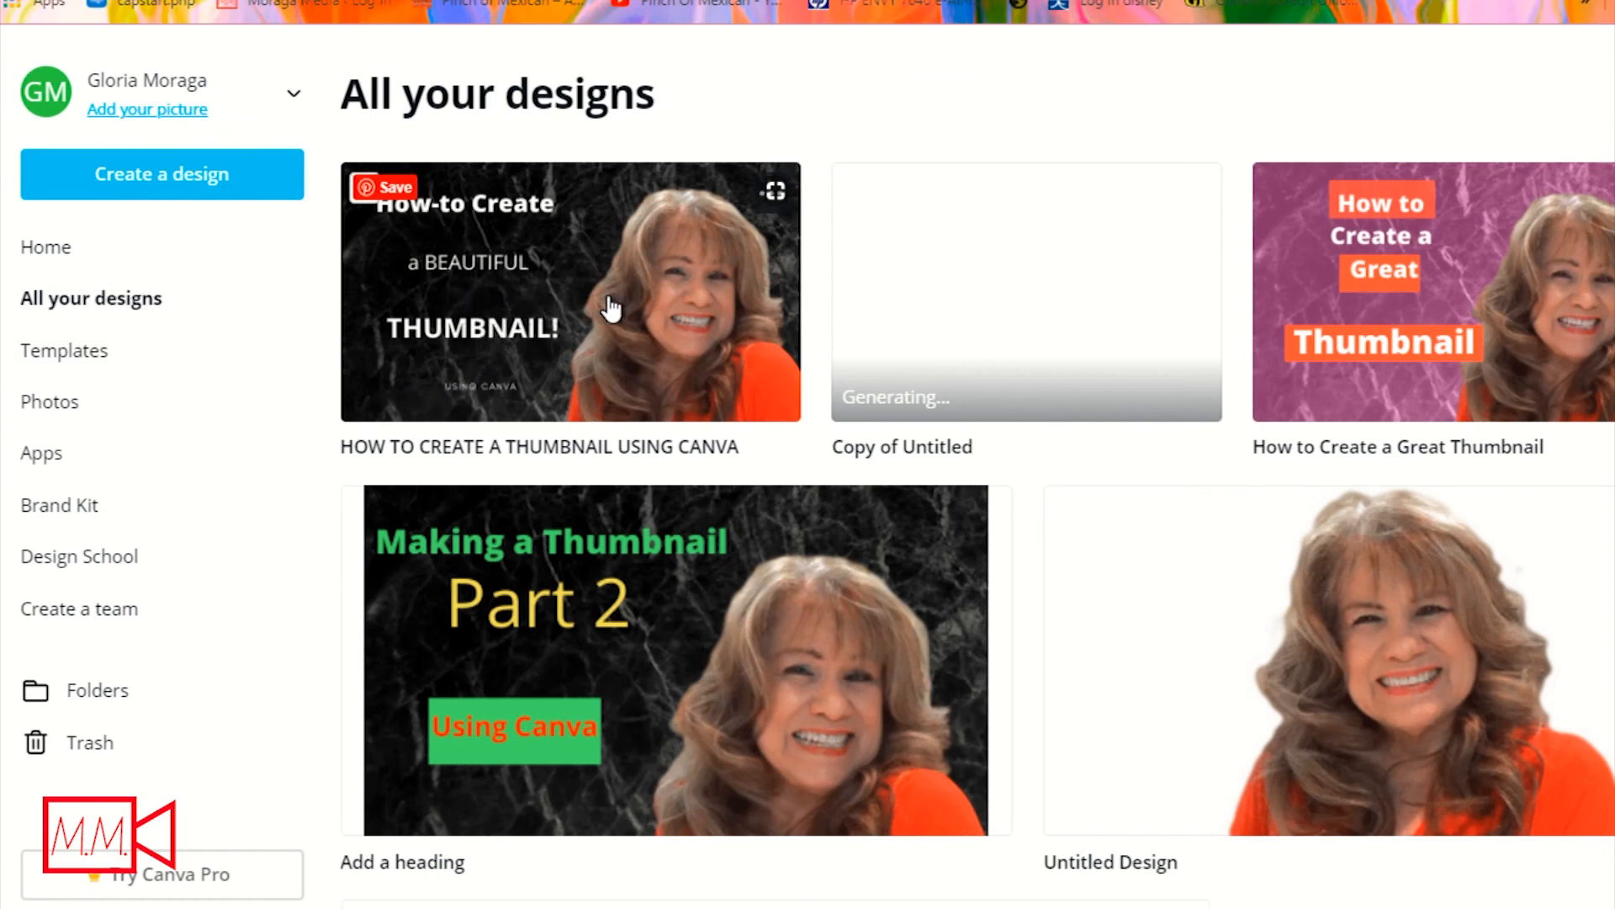
scroll(615, 310, down, 1)
scroll(611, 309, down, 5)
scroll(612, 310, up, 5)
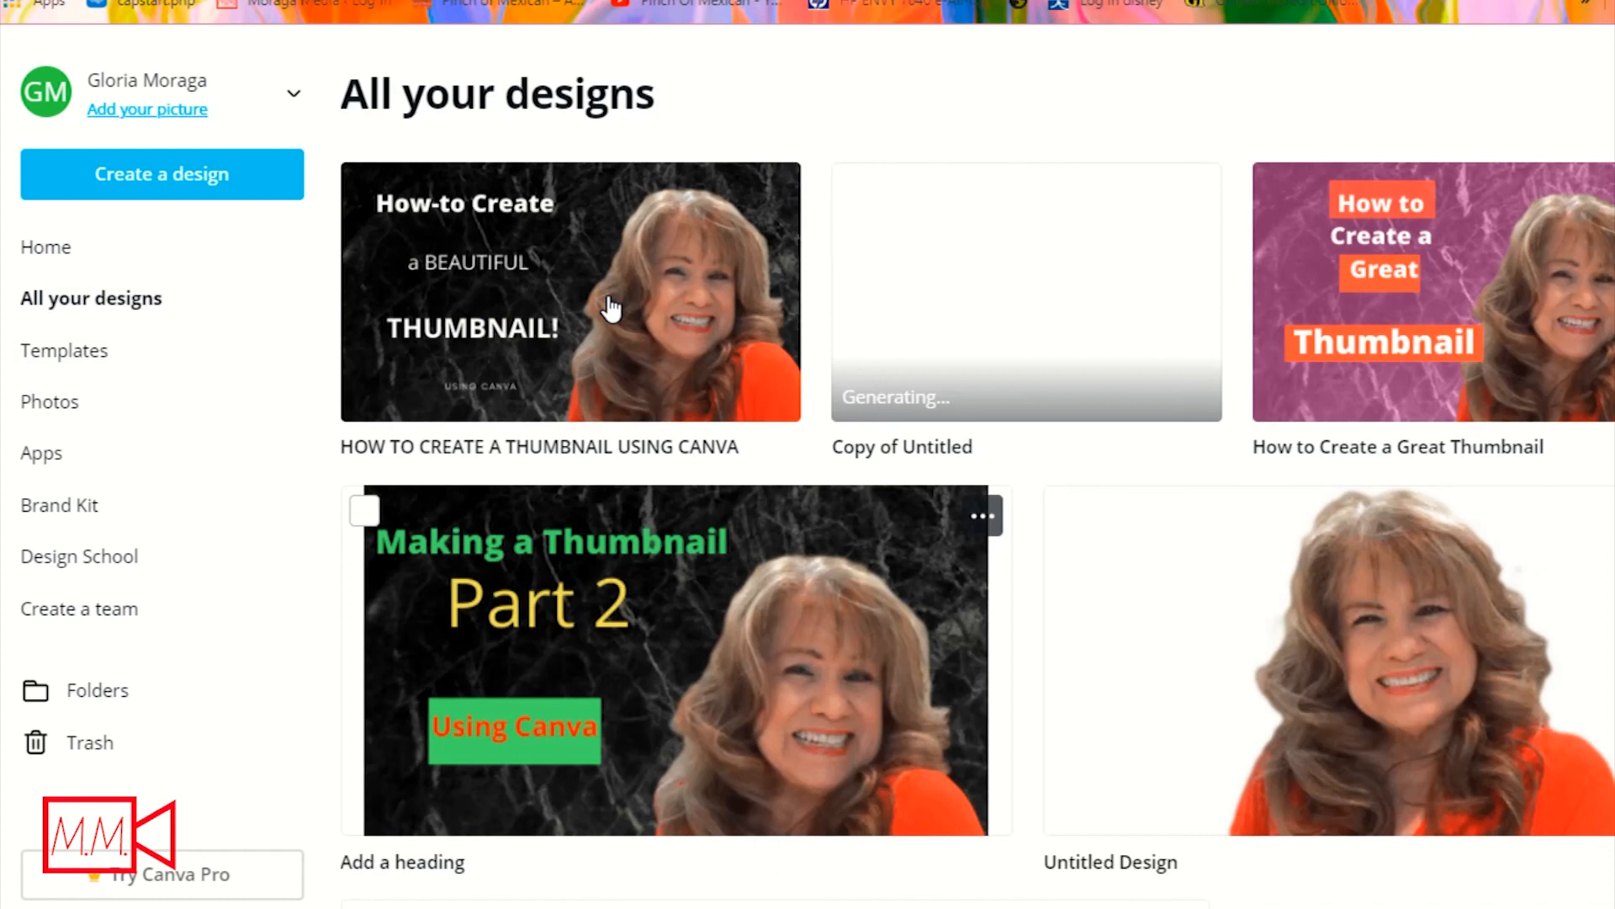
click(612, 309)
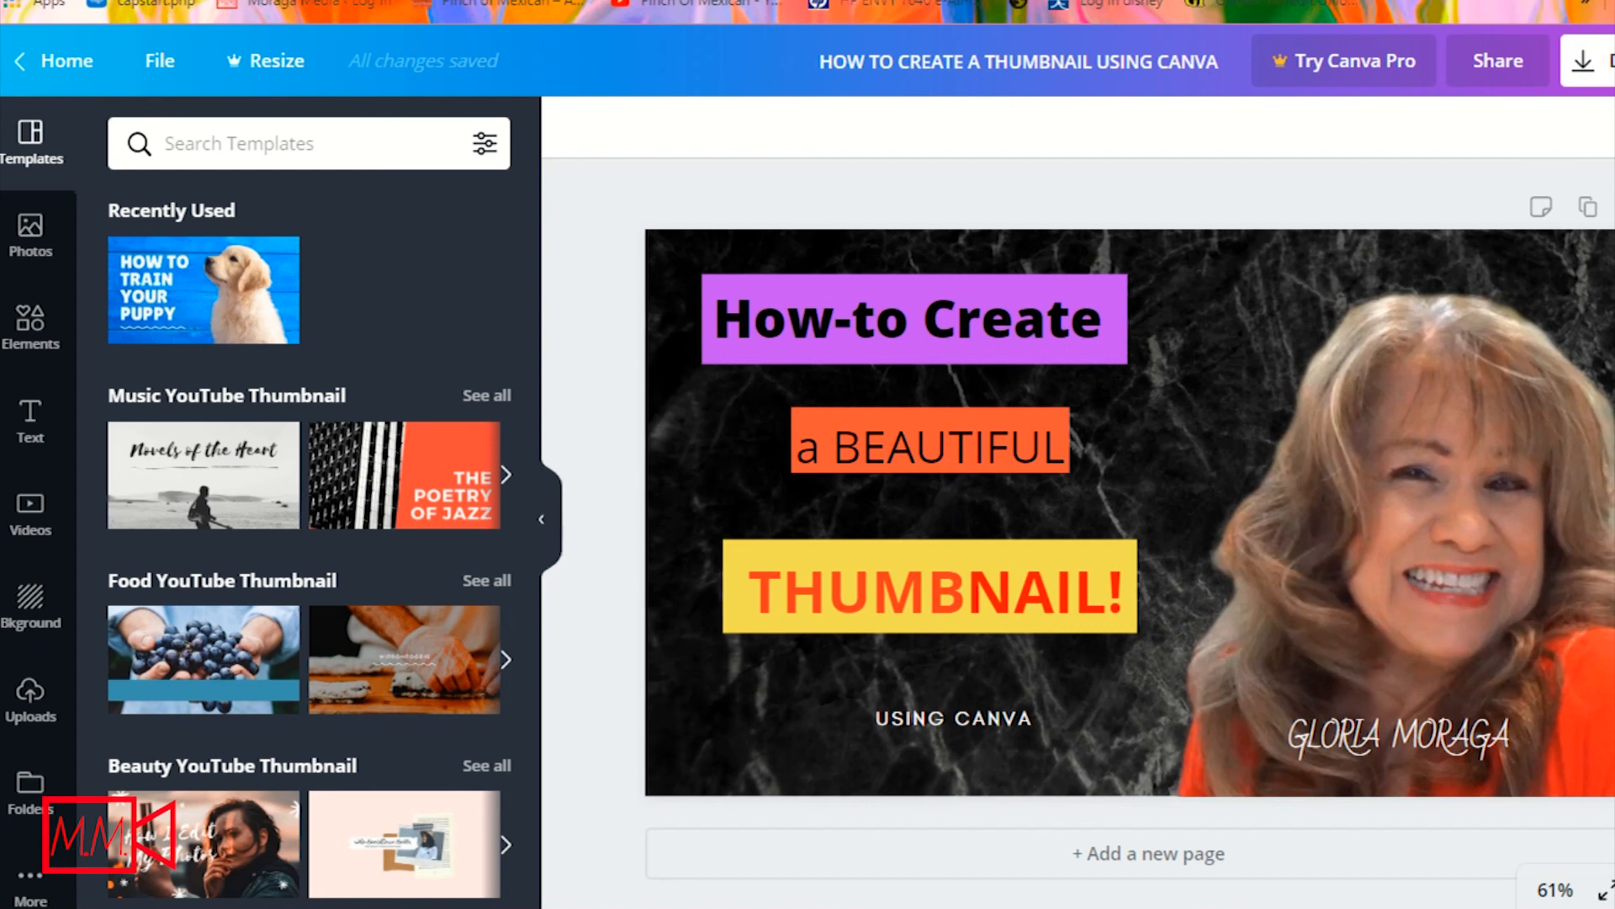
- Download the thumbnail design as a PNG file
click(1583, 60)
click(1571, 499)
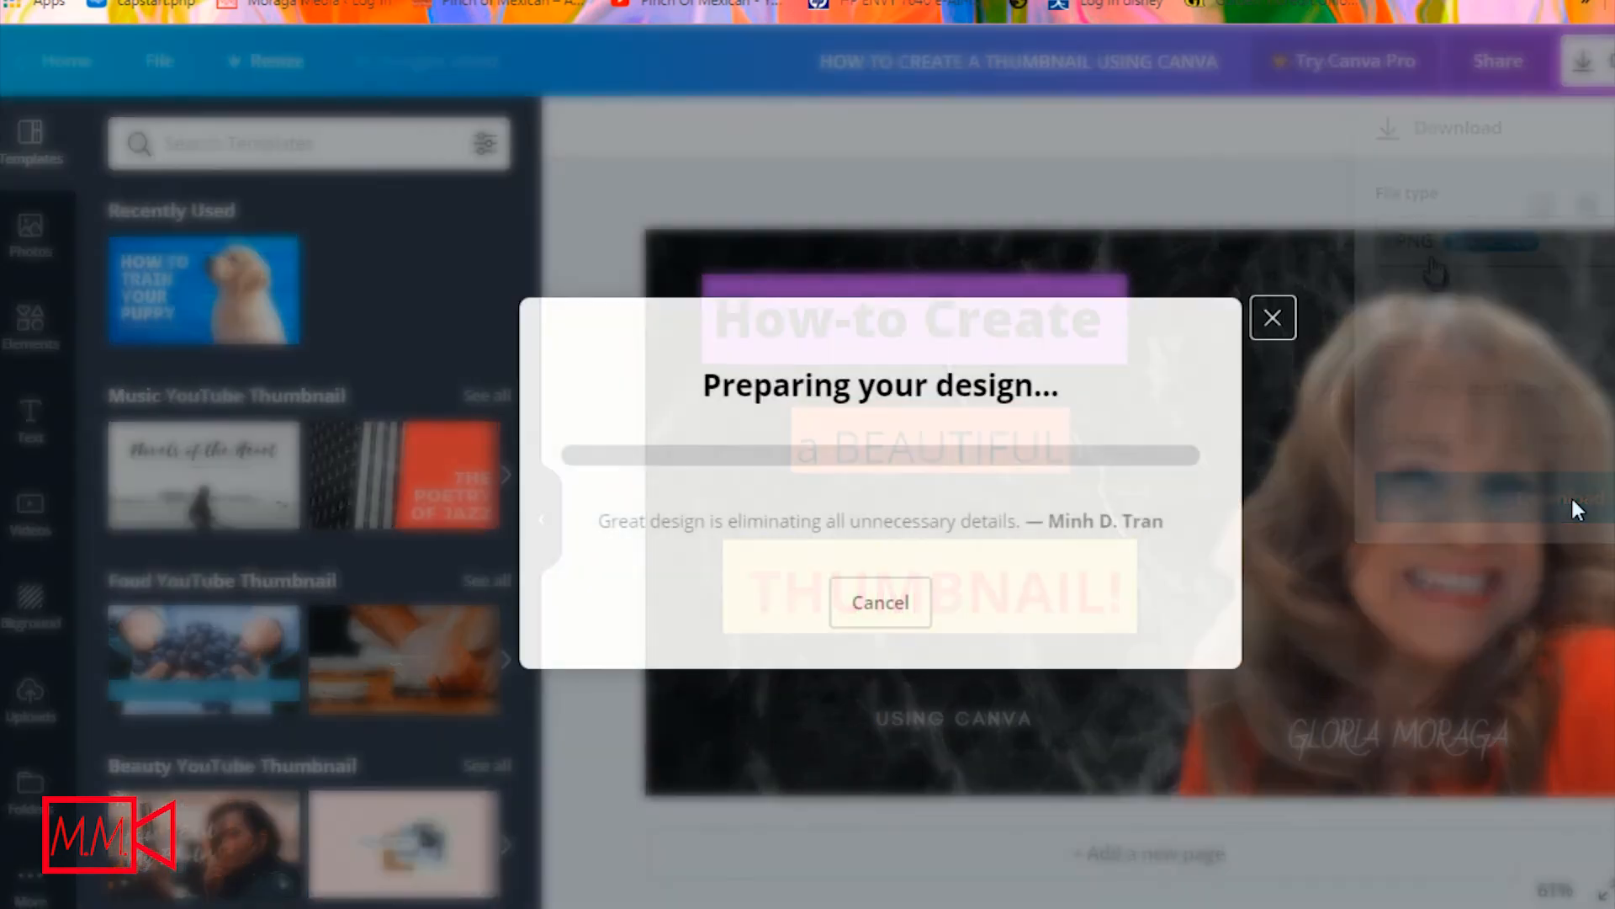